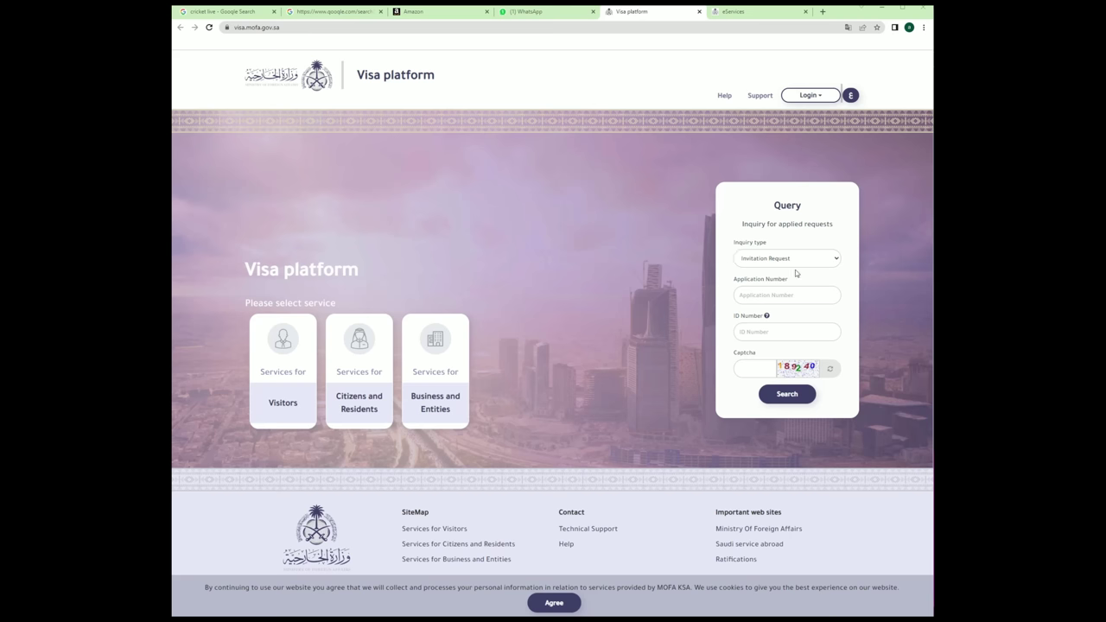
Go to the Individuals Login page, look over the registration form's password fields, then return
{"action": "left_click", "coordinate": [811, 95]}
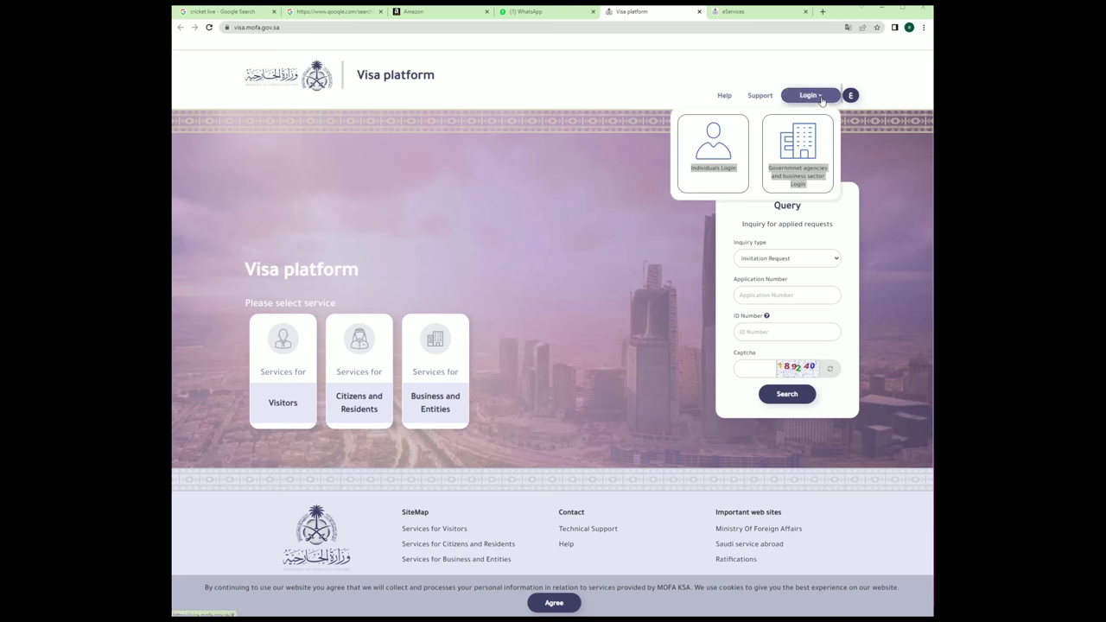
{"action": "left_click", "coordinate": [710, 163]}
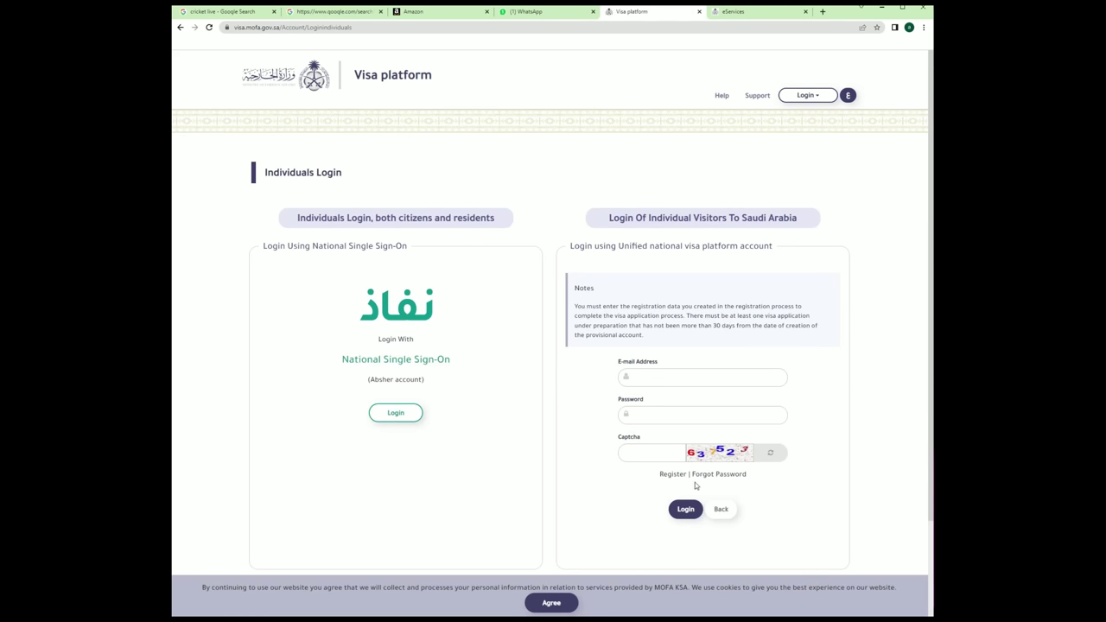
{"action": "left_click", "coordinate": [671, 474]}
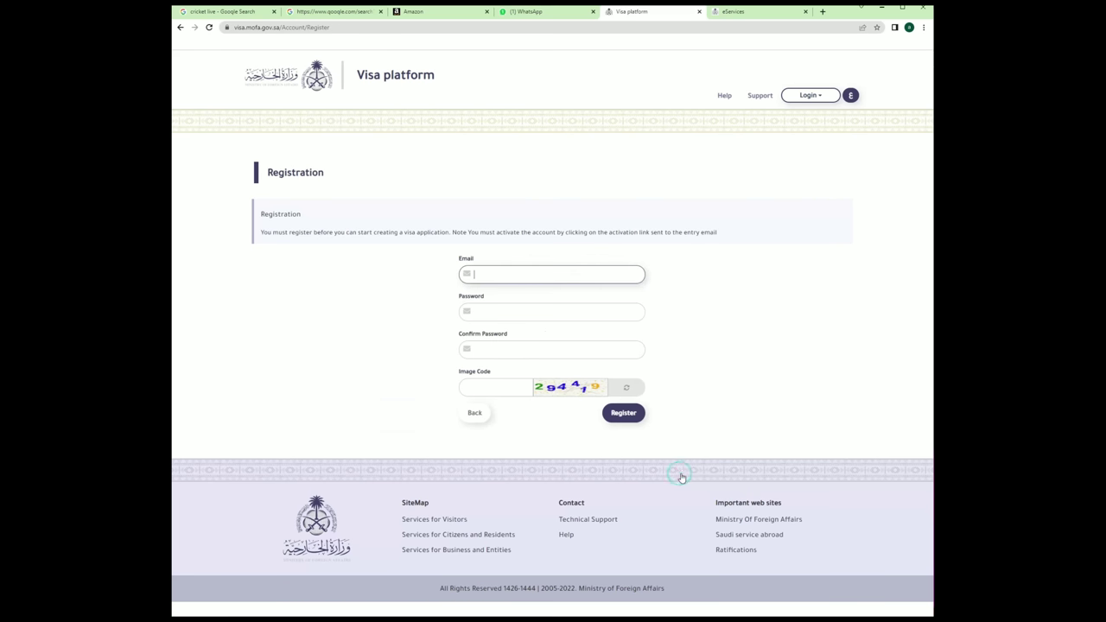
{"action": "left_click", "coordinate": [519, 274]}
{"action": "left_click", "coordinate": [507, 310]}
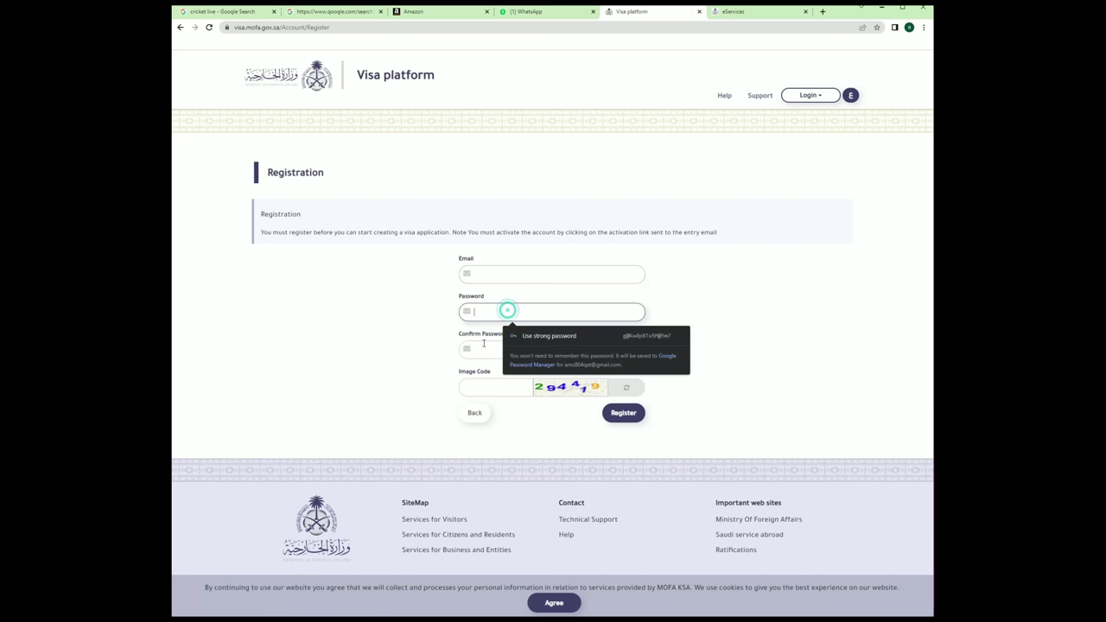
{"action": "left_click", "coordinate": [481, 350]}
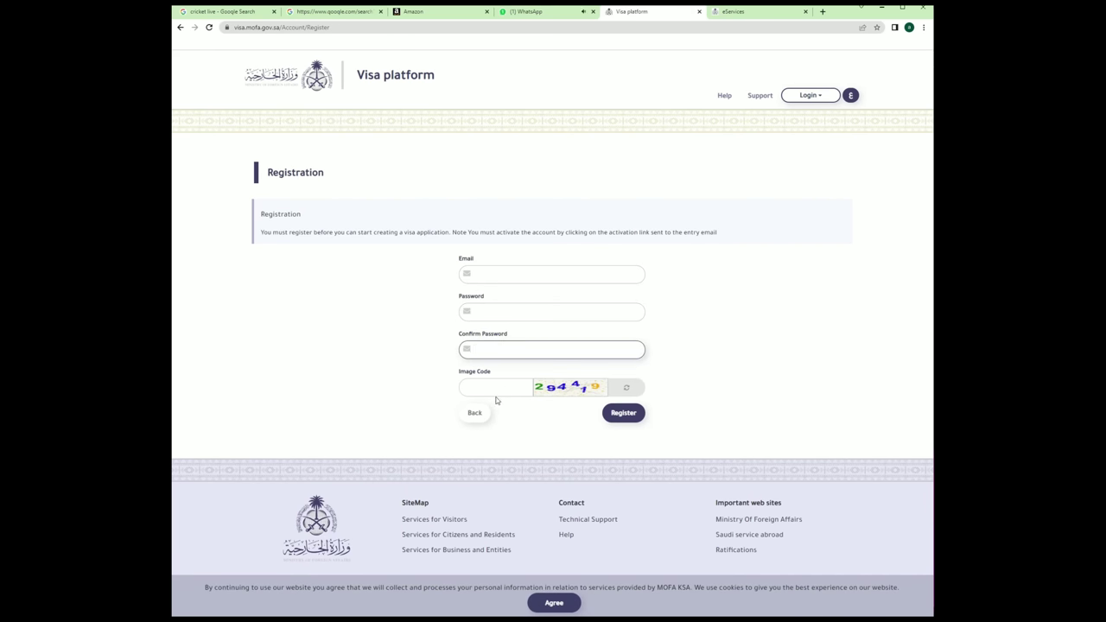
{"action": "left_click", "coordinate": [475, 413]}
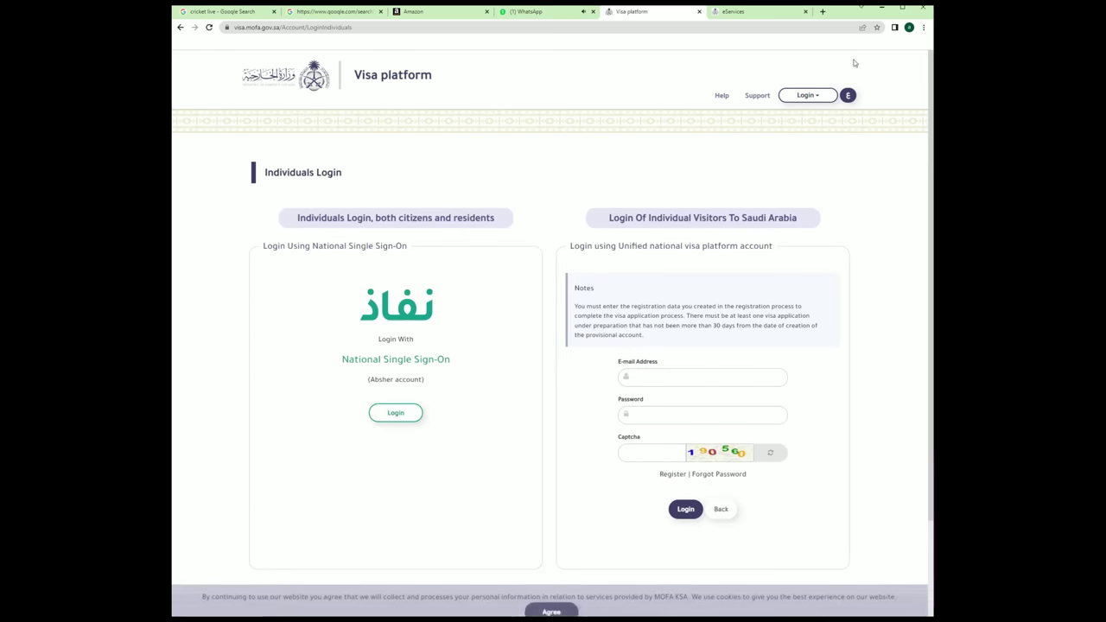
Log in with the account e-mail, password and captcha, and dismiss the save-password prompt
{"action": "left_click", "coordinate": [679, 377]}
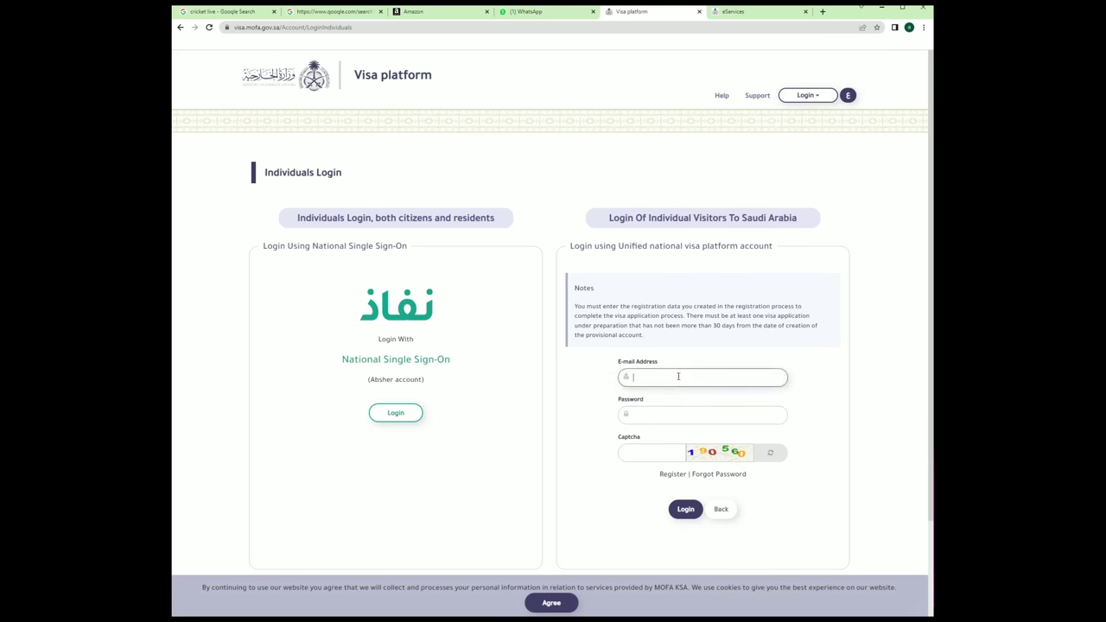
{"action": "key", "text": "Tab"}
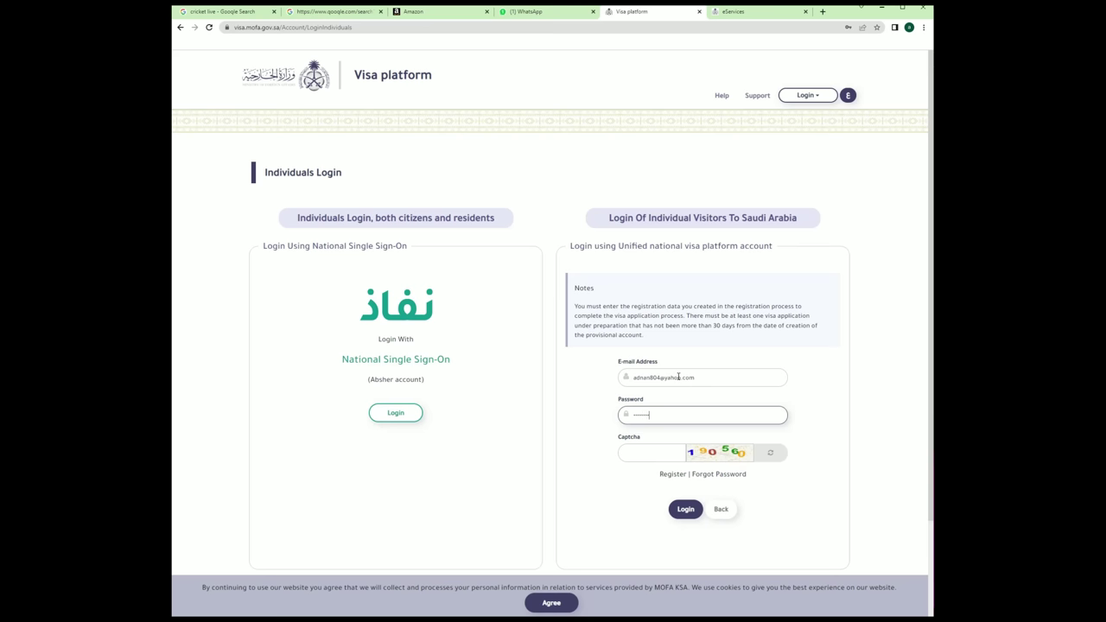
{"action": "left_click", "coordinate": [657, 453]}
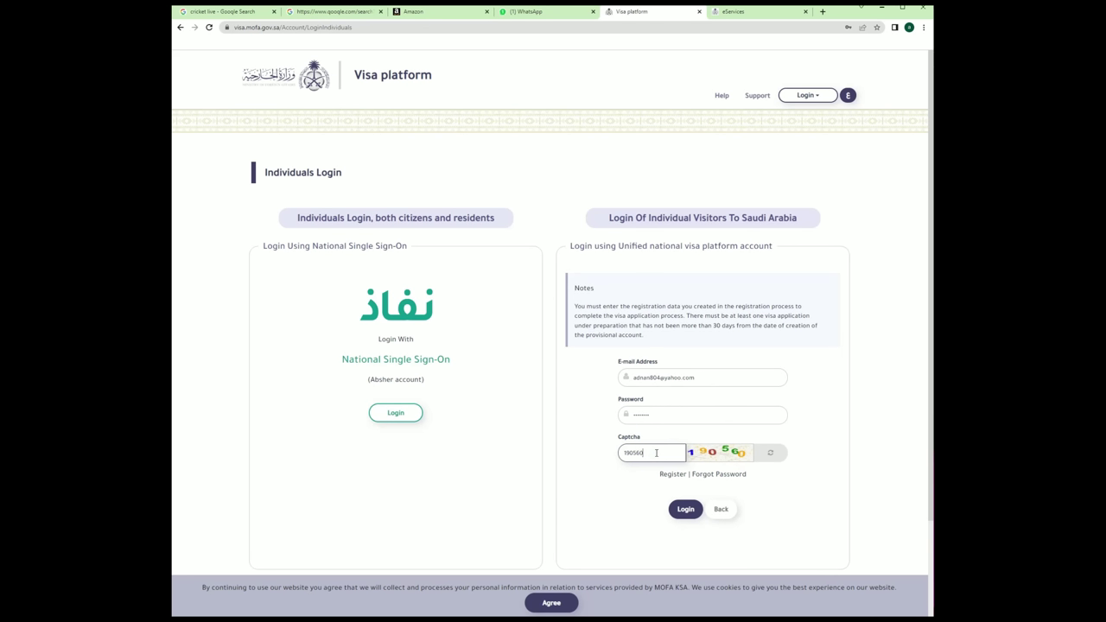
{"action": "left_click", "coordinate": [685, 509]}
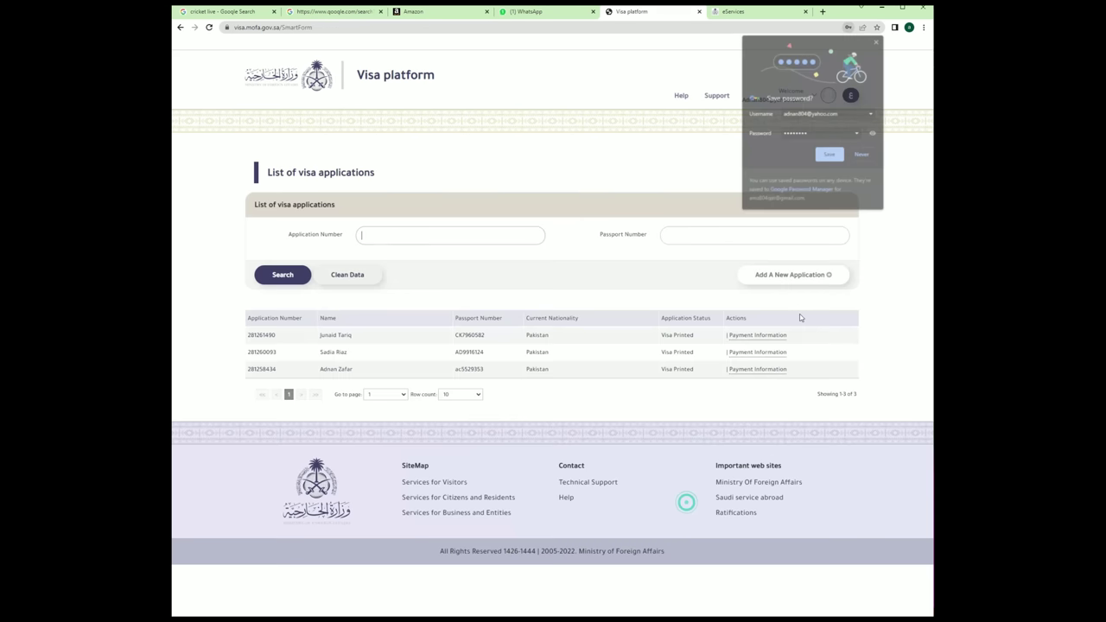
{"action": "left_click", "coordinate": [829, 156]}
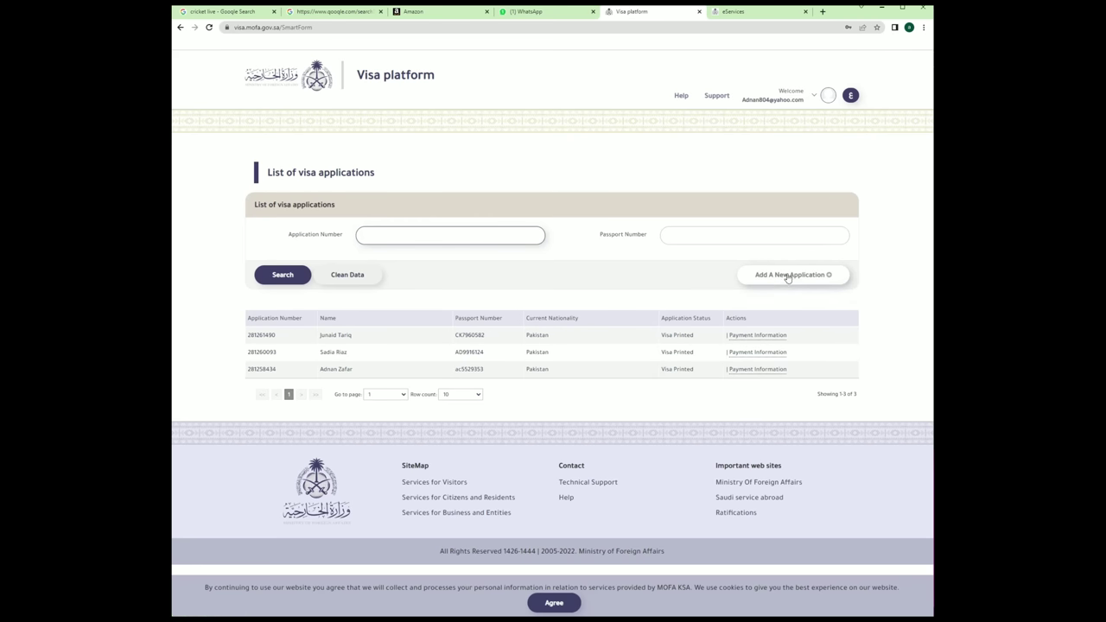
{"action": "left_click", "coordinate": [788, 276]}
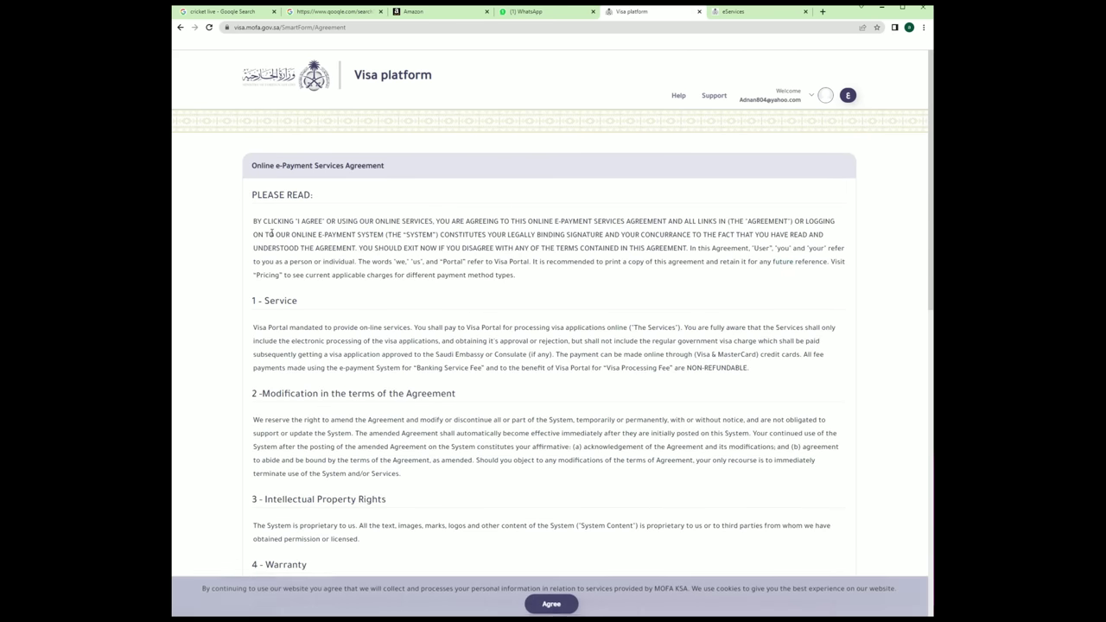
Review the e-payment agreement's fee rows, including the 0.5 banking fee, and agree to it
{"action": "scroll", "coordinate": [464, 302], "scroll_direction": "down", "scroll_amount": 1}
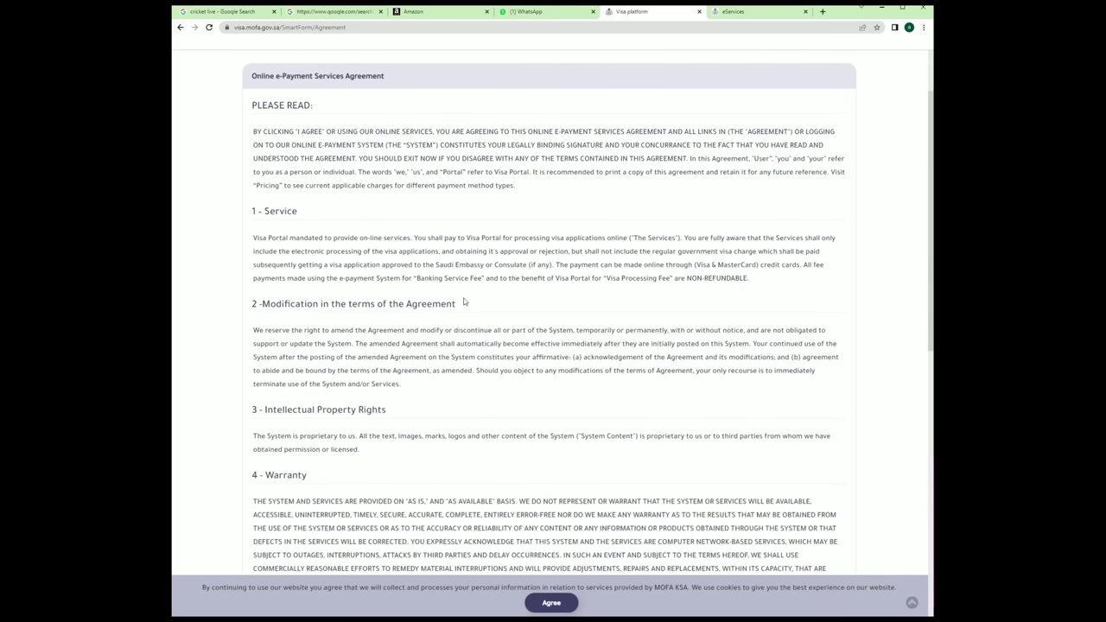
{"action": "scroll", "coordinate": [464, 302], "scroll_direction": "down", "scroll_amount": 3}
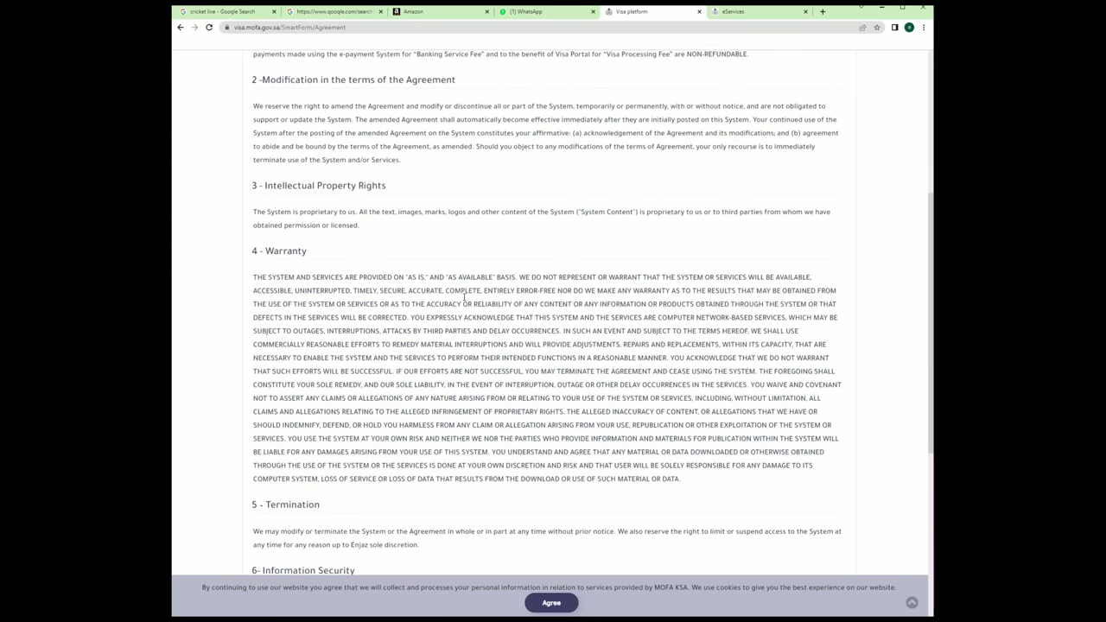
{"action": "scroll", "coordinate": [464, 296], "scroll_direction": "down", "scroll_amount": 4}
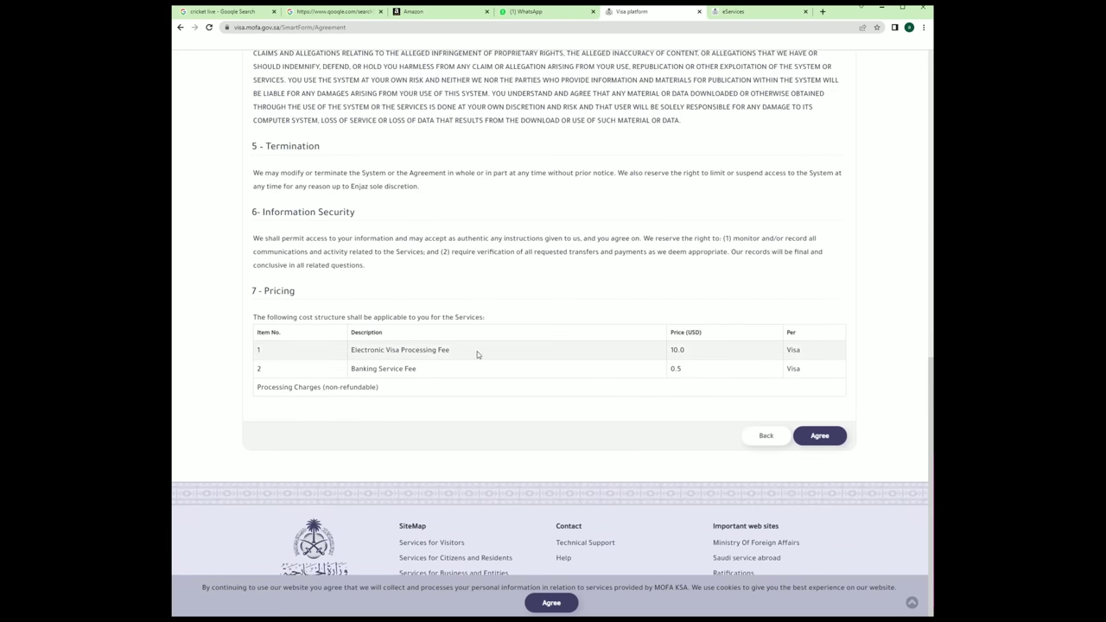
{"action": "left_click_drag", "start_coordinate": [802, 351], "coordinate": [348, 354]}
{"action": "left_click_drag", "start_coordinate": [256, 369], "coordinate": [449, 376]}
{"action": "left_click_drag", "start_coordinate": [688, 370], "coordinate": [370, 389]}
{"action": "triple_click", "coordinate": [378, 347]}
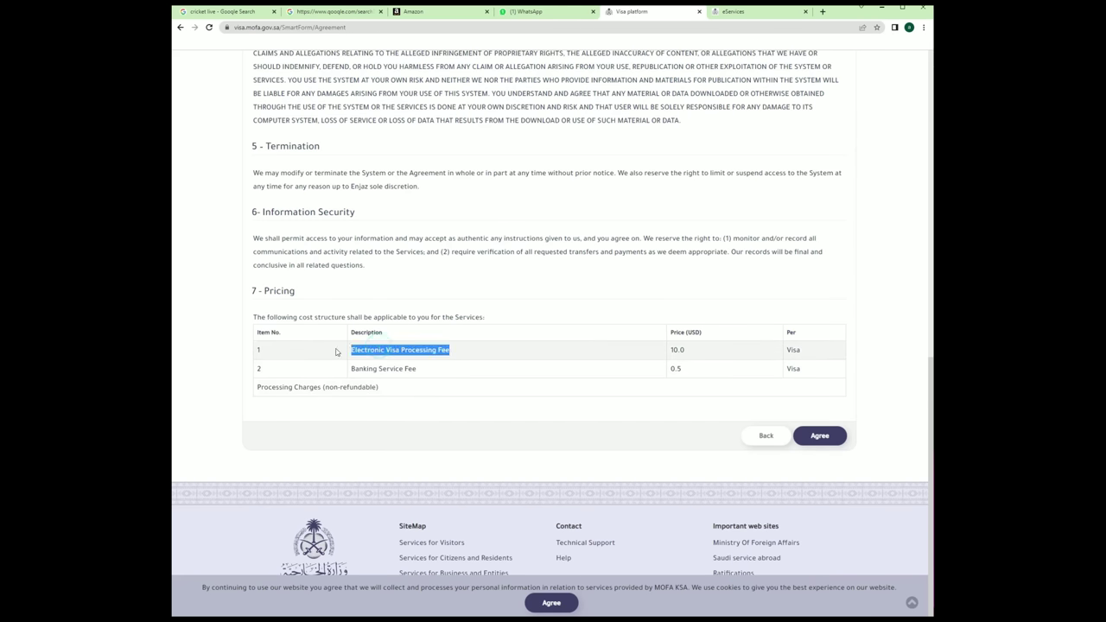
{"action": "left_click", "coordinate": [684, 352]}
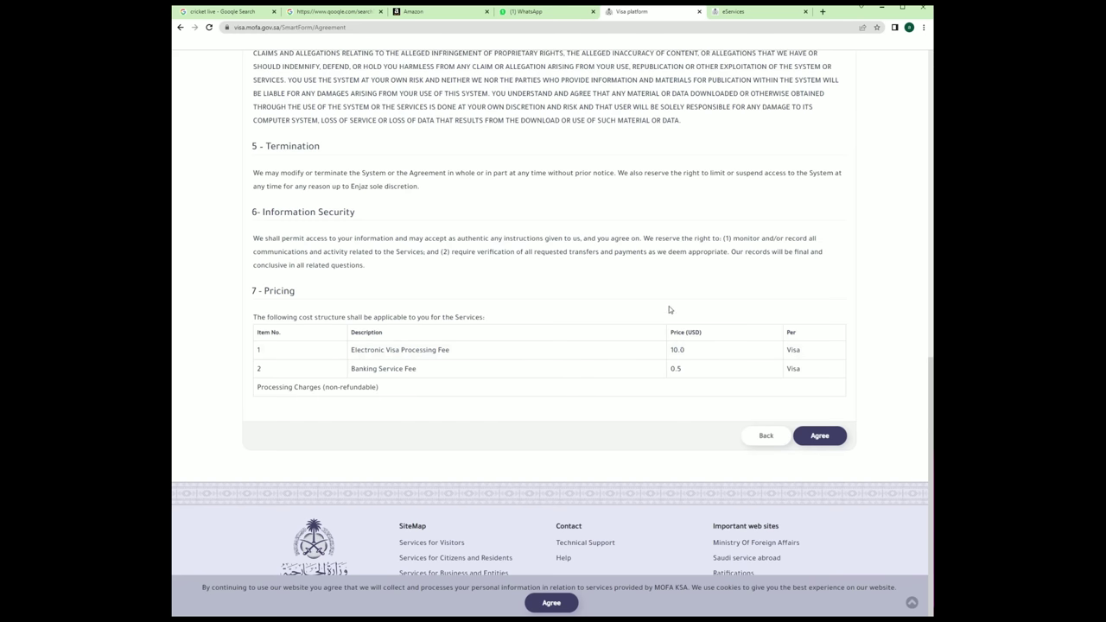
{"action": "left_click", "coordinate": [817, 434]}
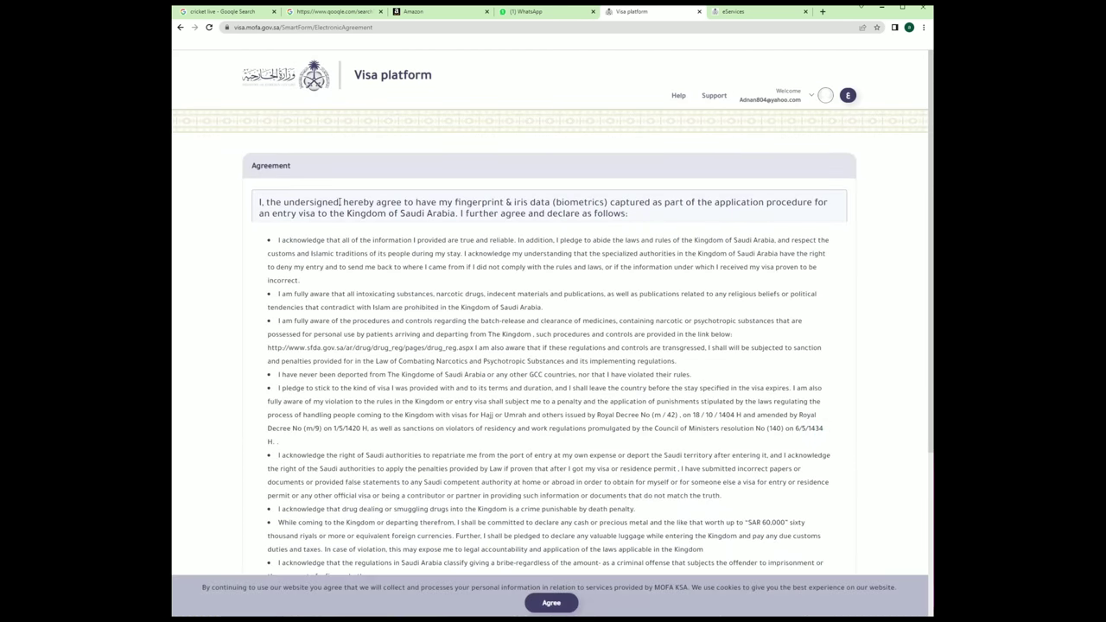
{"action": "scroll", "coordinate": [527, 306], "scroll_direction": "down", "scroll_amount": 3}
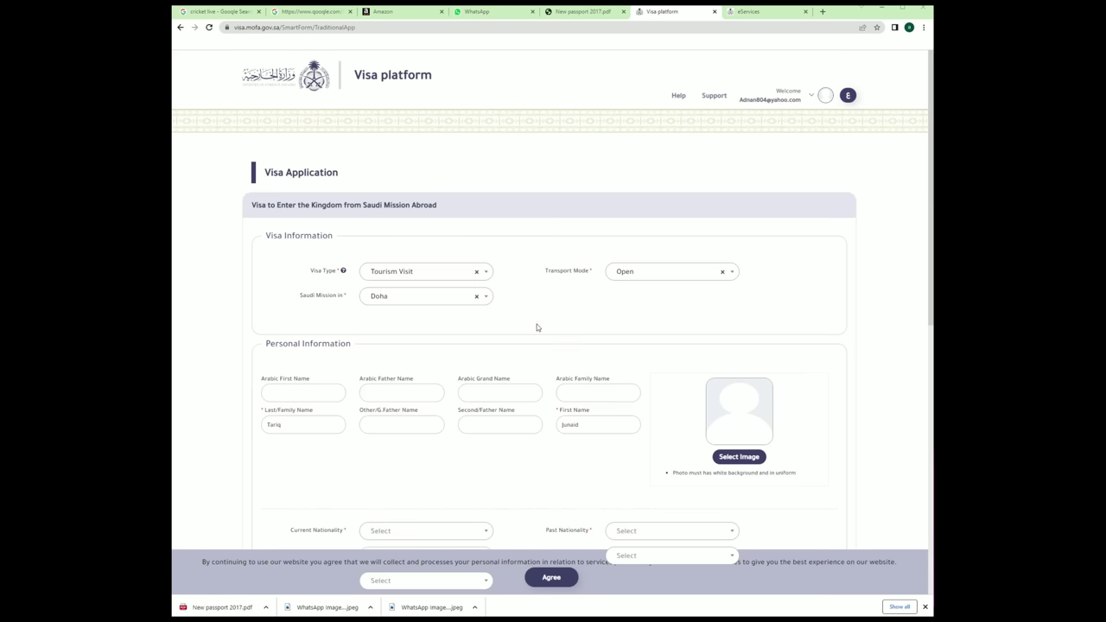
Choose Tourism Visit as the visa type and Open as the transport mode
{"action": "left_click", "coordinate": [488, 274]}
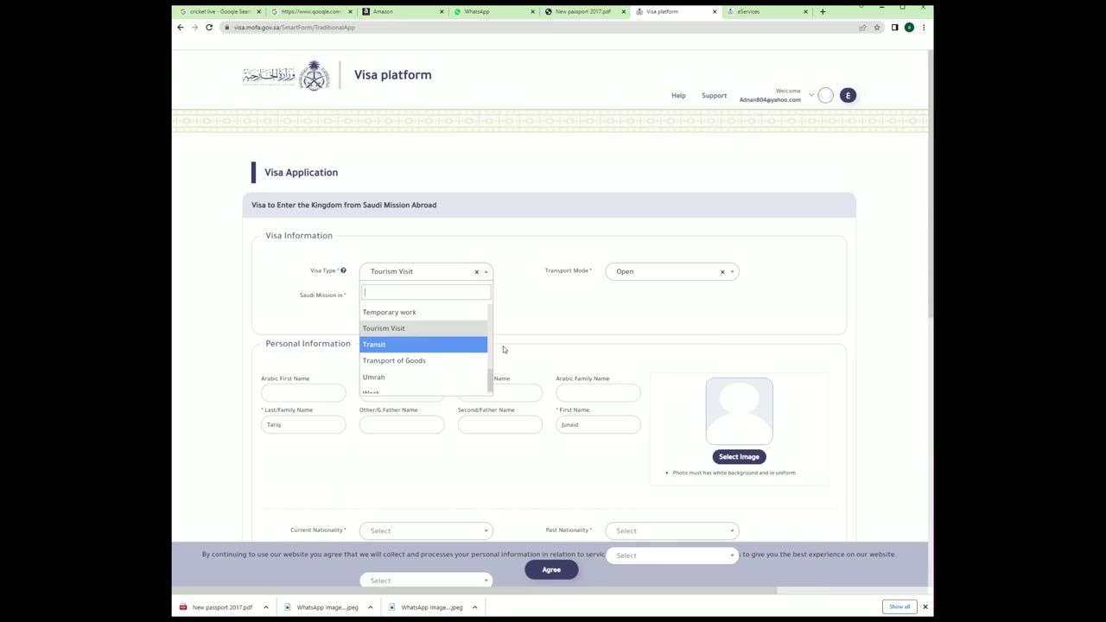
{"action": "scroll", "coordinate": [491, 377], "scroll_direction": "up", "scroll_amount": 1}
{"action": "scroll", "coordinate": [491, 377], "scroll_direction": "down", "scroll_amount": 2}
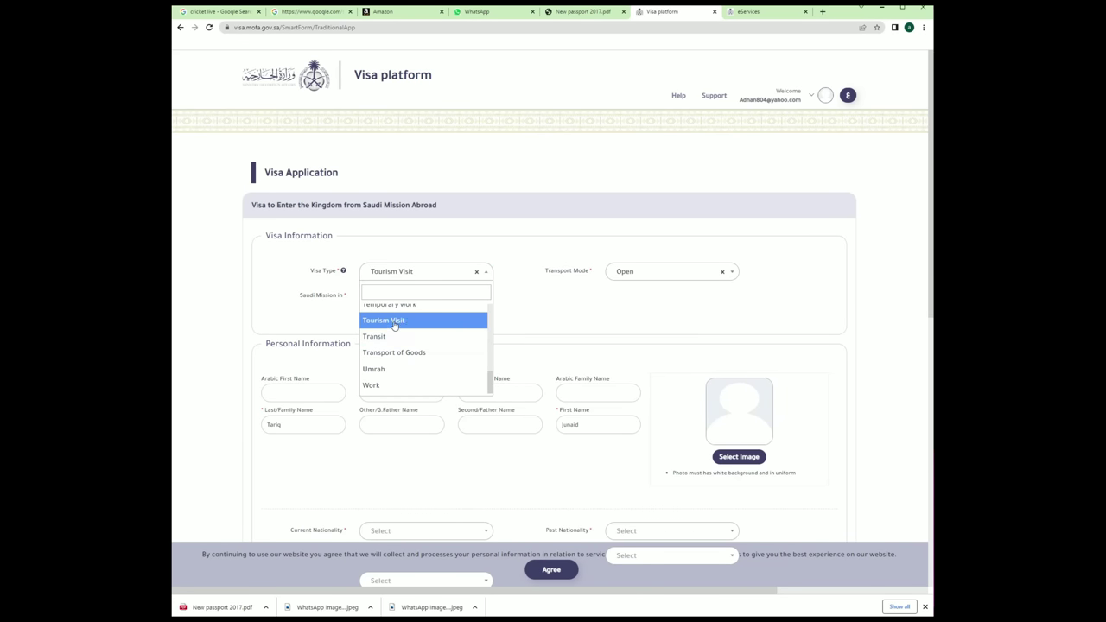
{"action": "left_click", "coordinate": [394, 320]}
{"action": "left_click", "coordinate": [632, 276]}
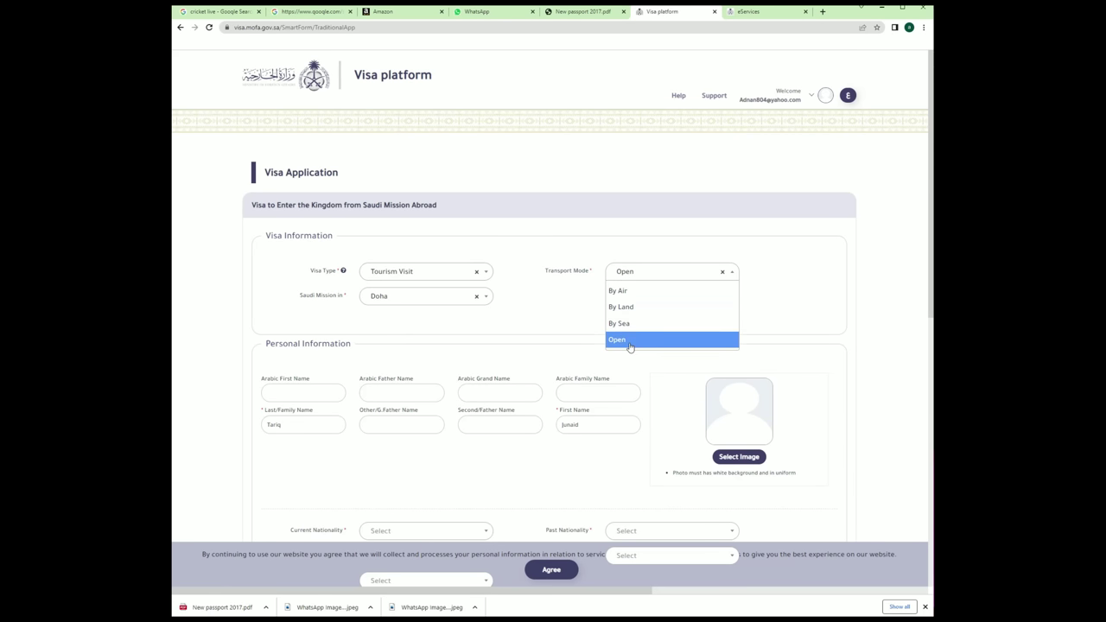
{"action": "left_click", "coordinate": [630, 343]}
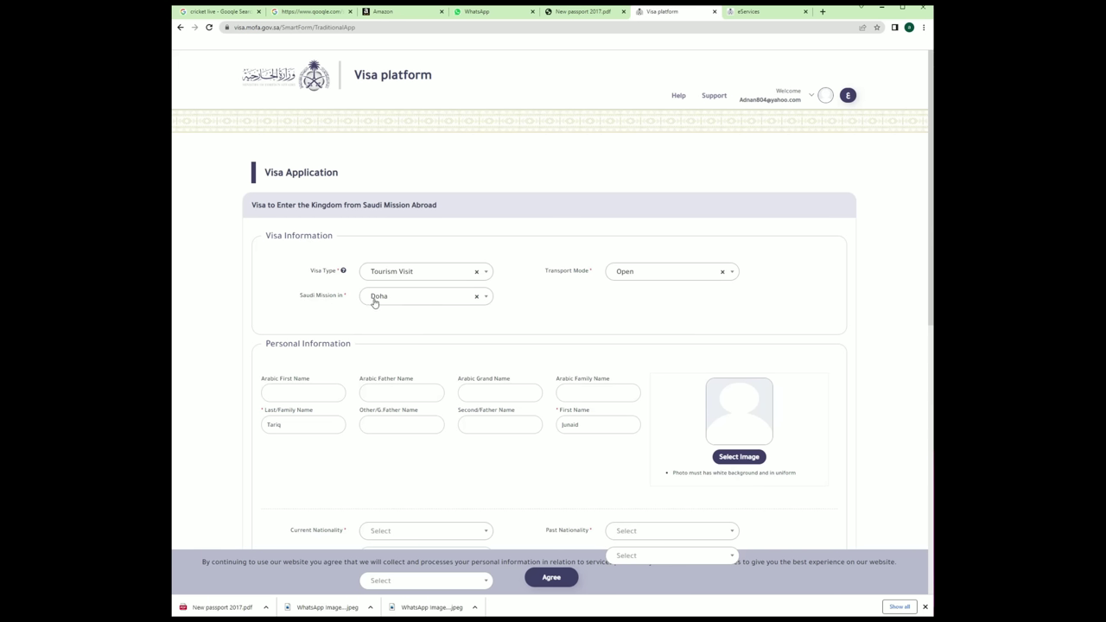
Attach the applicant's photo from the Downloads folder
{"action": "double_click", "coordinate": [591, 425]}
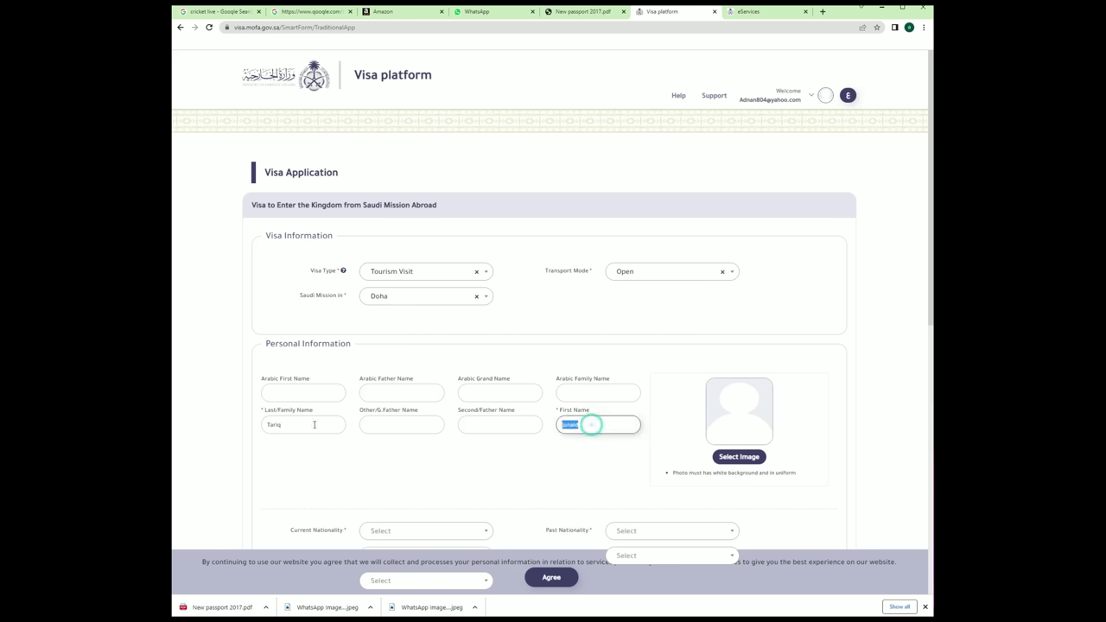
{"action": "double_click", "coordinate": [294, 425]}
{"action": "left_click", "coordinate": [737, 456]}
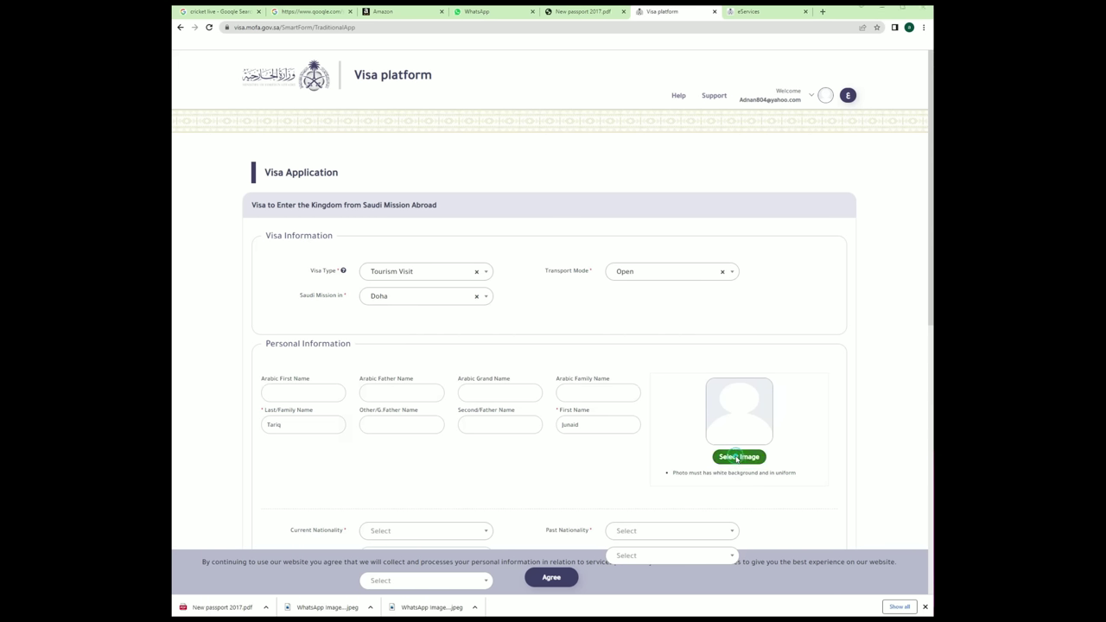
{"action": "double_click", "coordinate": [504, 138]}
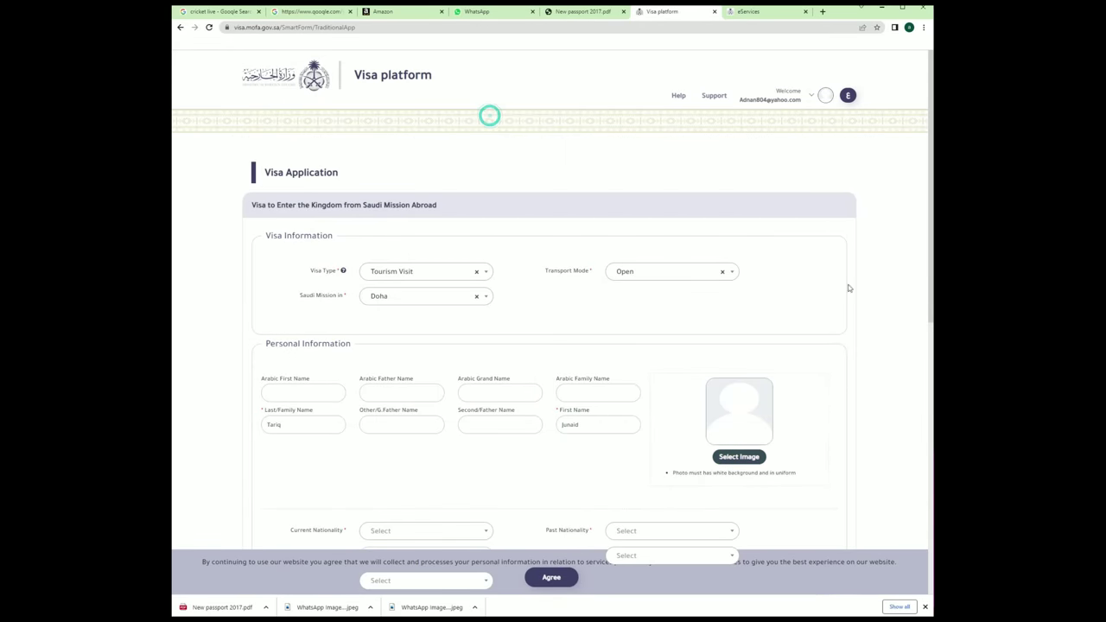
{"action": "scroll", "coordinate": [803, 435], "scroll_direction": "down", "scroll_amount": 3}
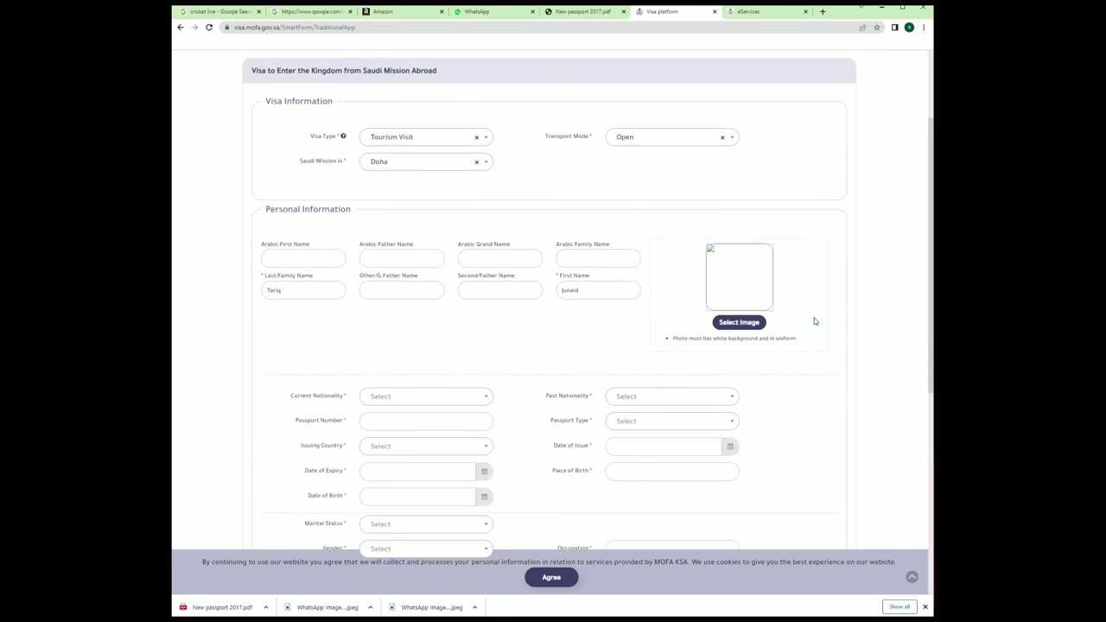
{"action": "scroll", "coordinate": [808, 311], "scroll_direction": "up", "scroll_amount": 1}
{"action": "scroll", "coordinate": [808, 312], "scroll_direction": "down", "scroll_amount": 3}
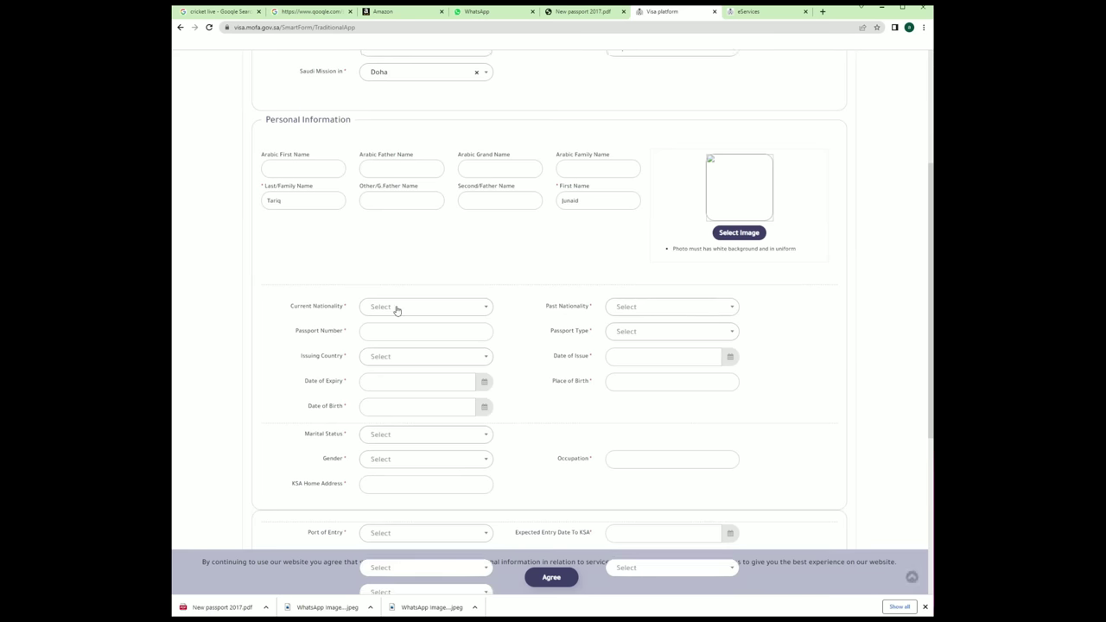
Select Pakistan as both the current and past nationality
{"action": "left_click", "coordinate": [424, 309]}
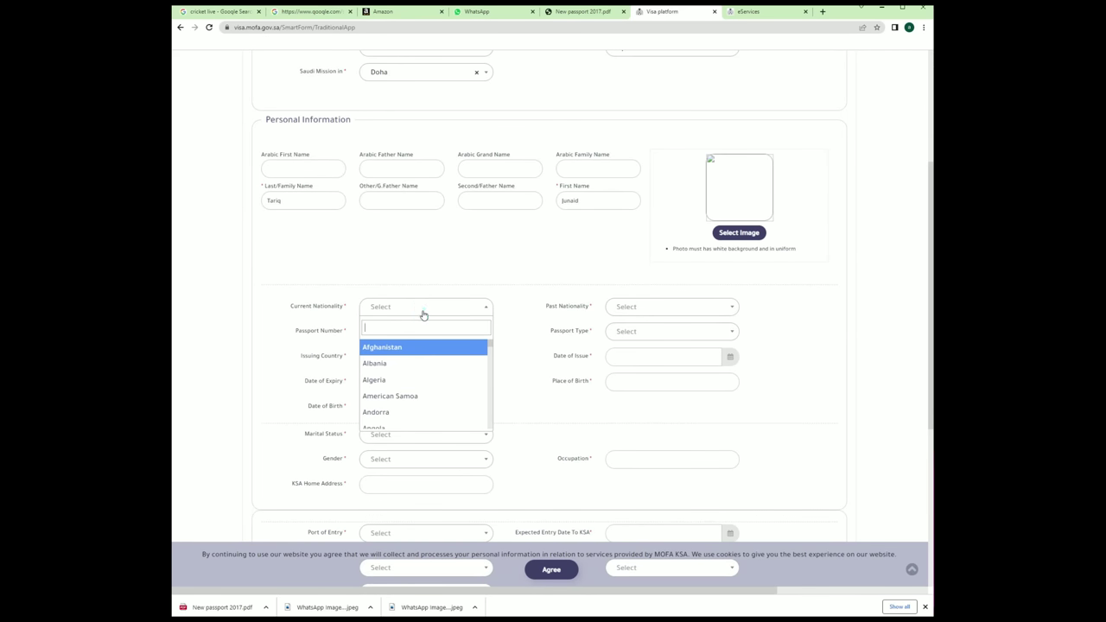
{"action": "type", "text": "pak"}
{"action": "key", "text": "Return"}
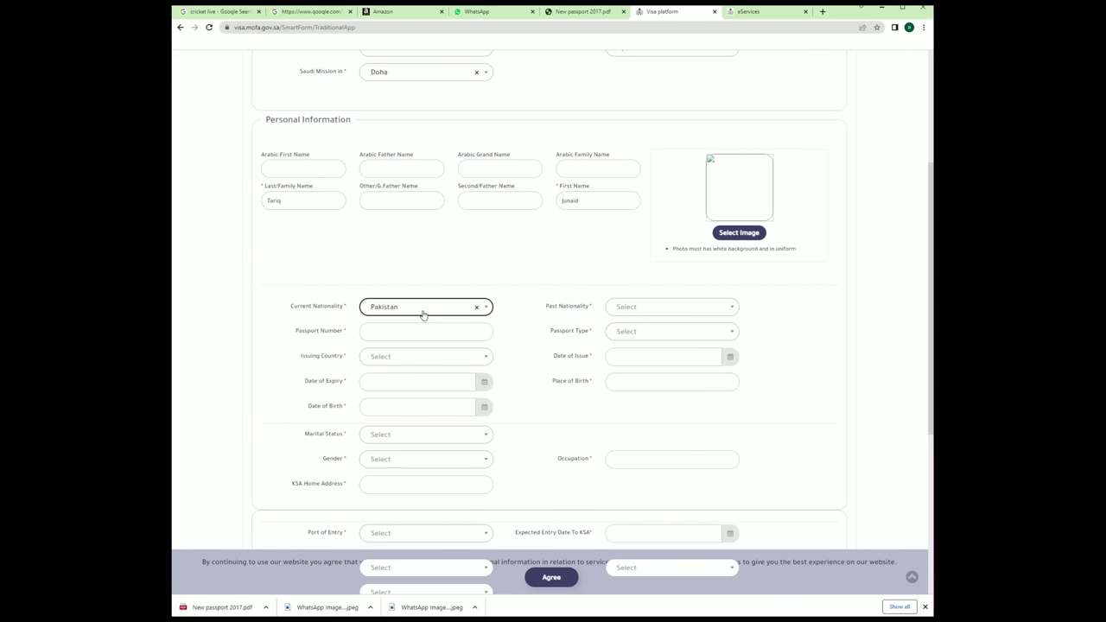
{"action": "left_click", "coordinate": [635, 315]}
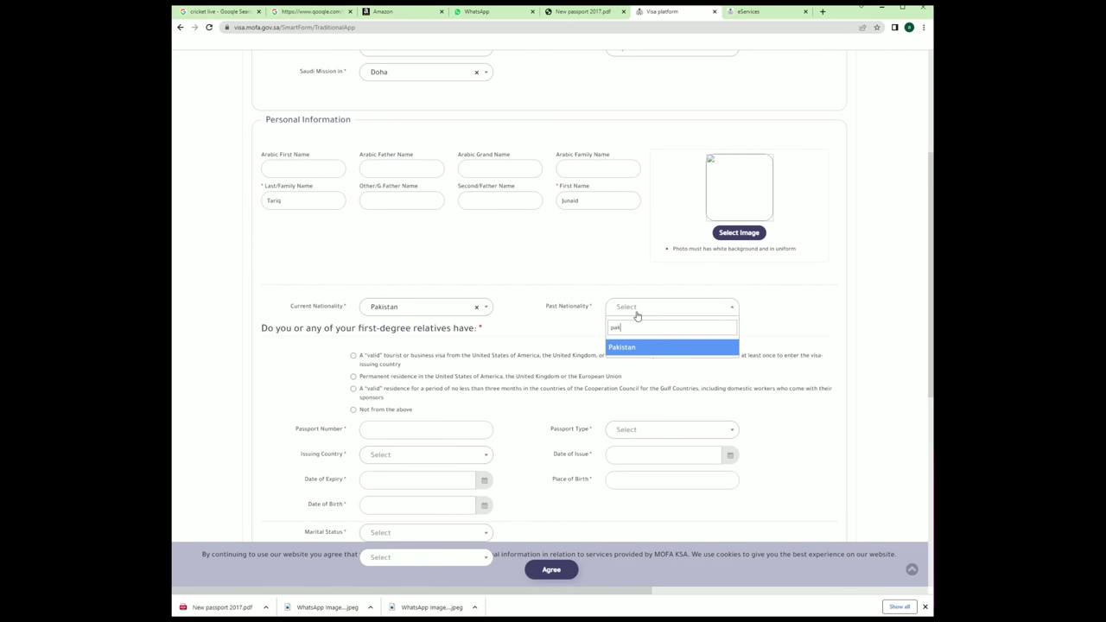
{"action": "key", "text": "Return"}
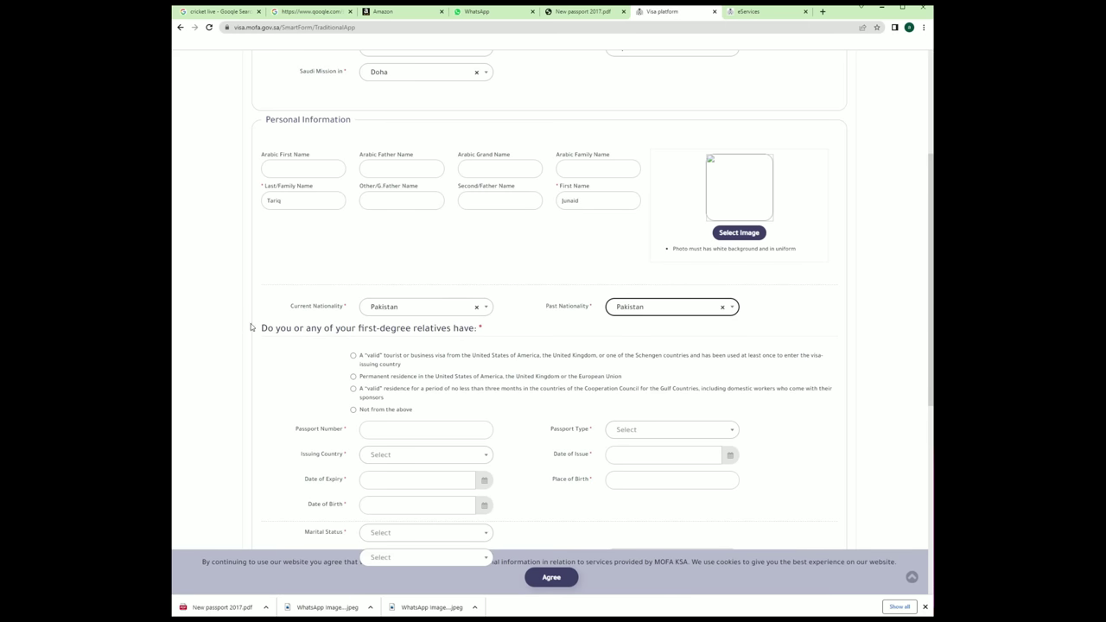
{"action": "left_click_drag", "start_coordinate": [263, 327], "coordinate": [475, 330]}
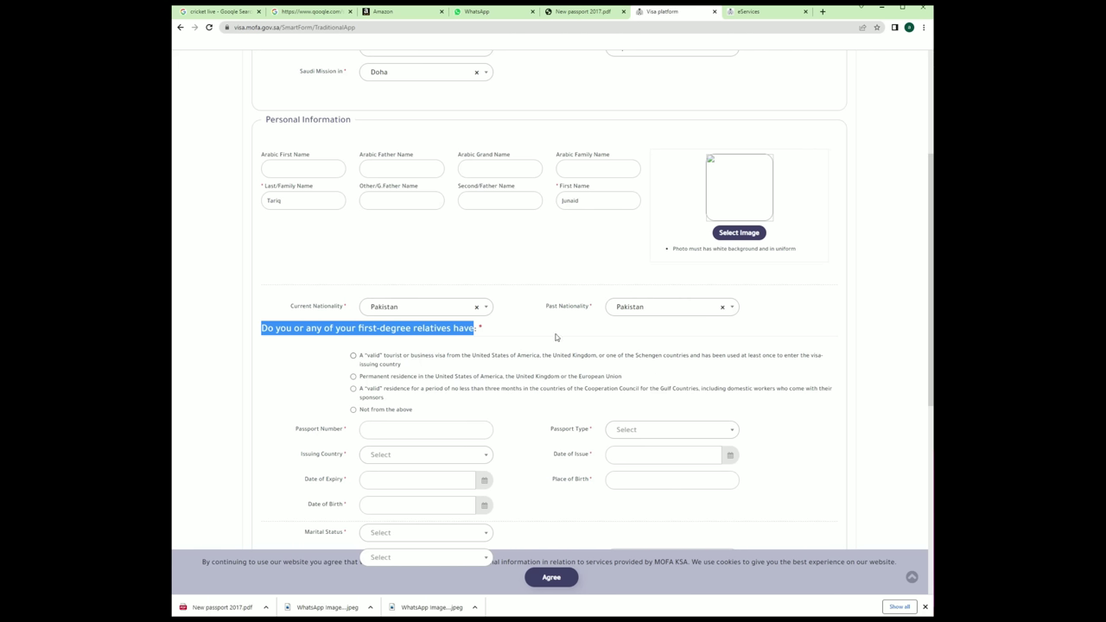
{"action": "left_click", "coordinate": [364, 369]}
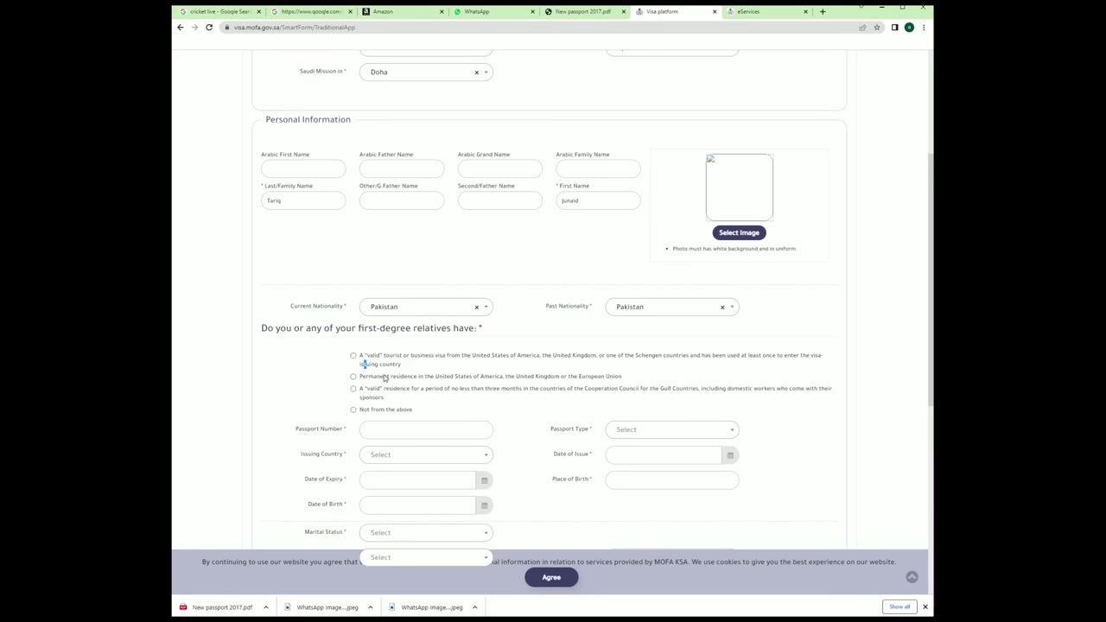
Choose the valid Gulf residence option and set its expiry date to 2024/09/15
{"action": "left_click", "coordinate": [367, 380]}
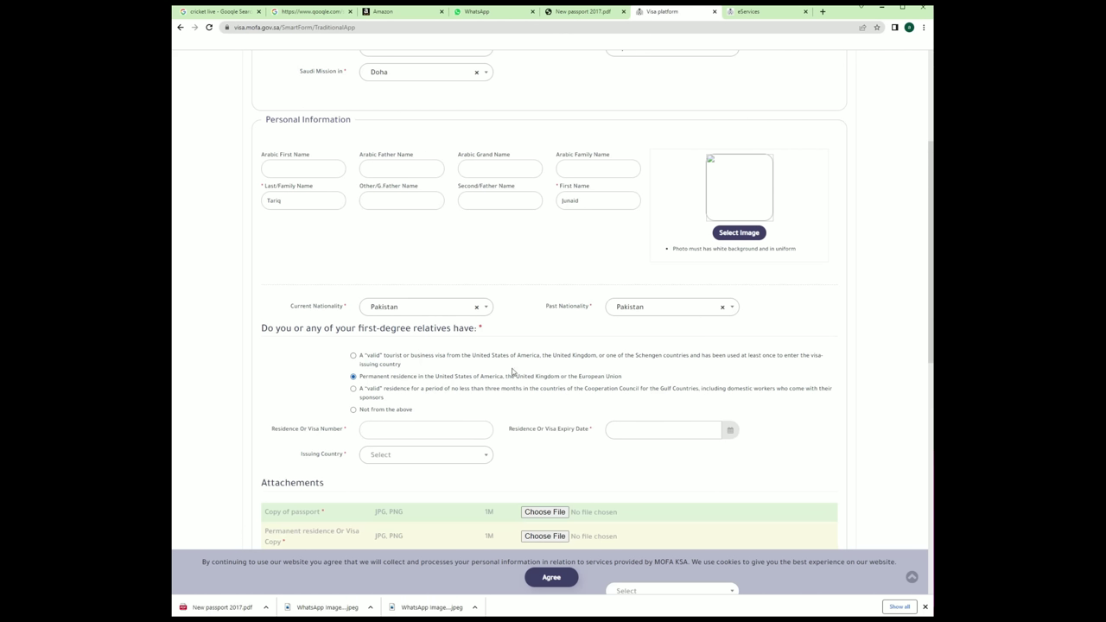
{"action": "left_click", "coordinate": [354, 389]}
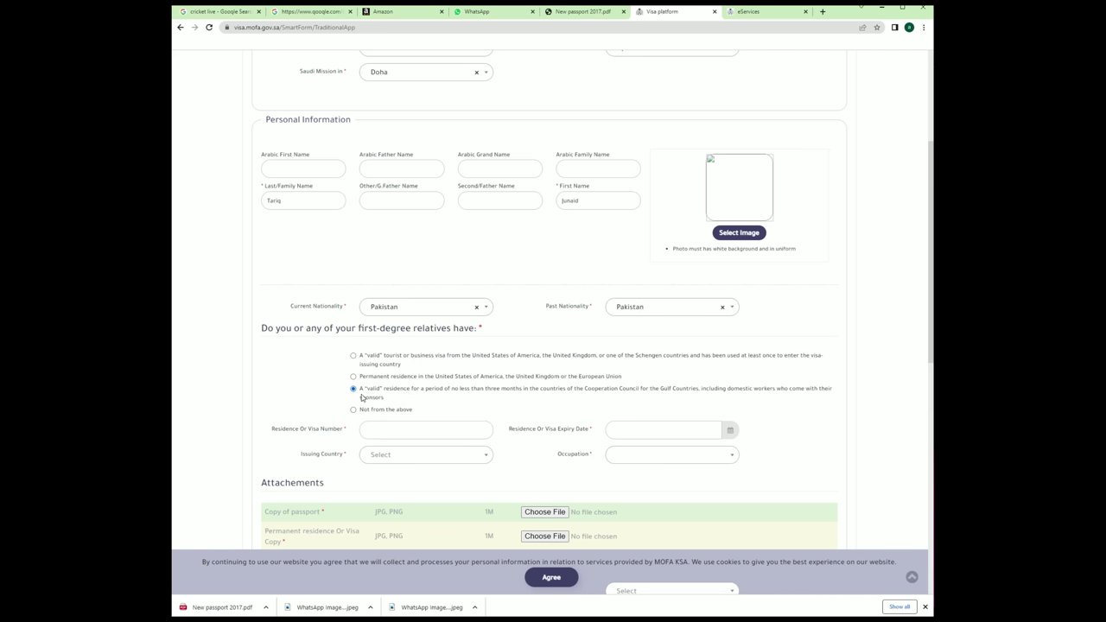
{"action": "left_click", "coordinate": [394, 432]}
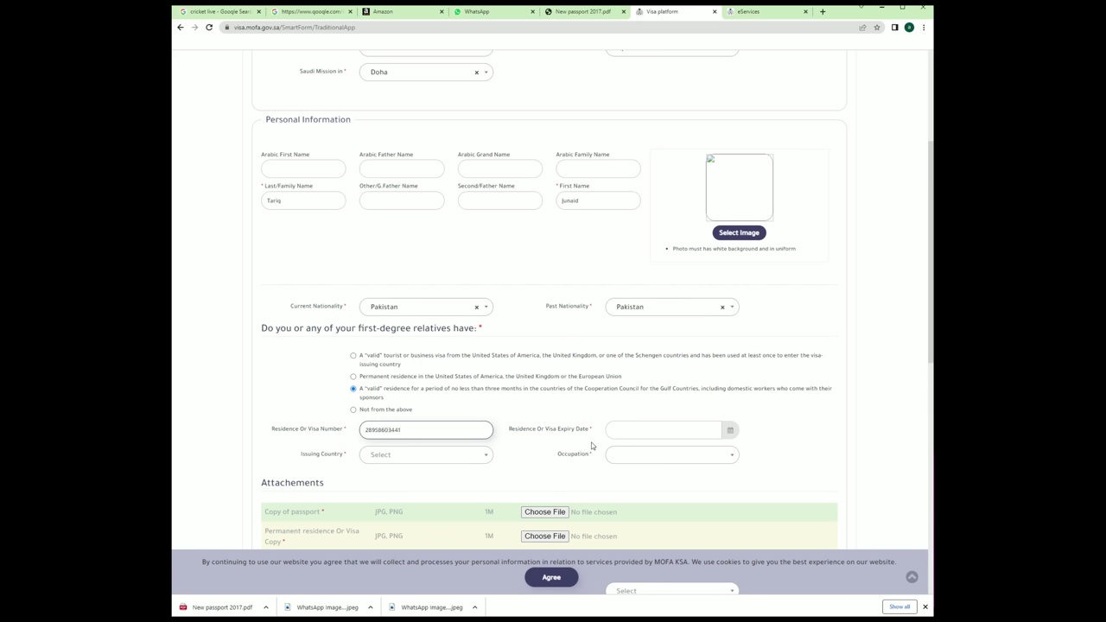
{"action": "left_click", "coordinate": [673, 431]}
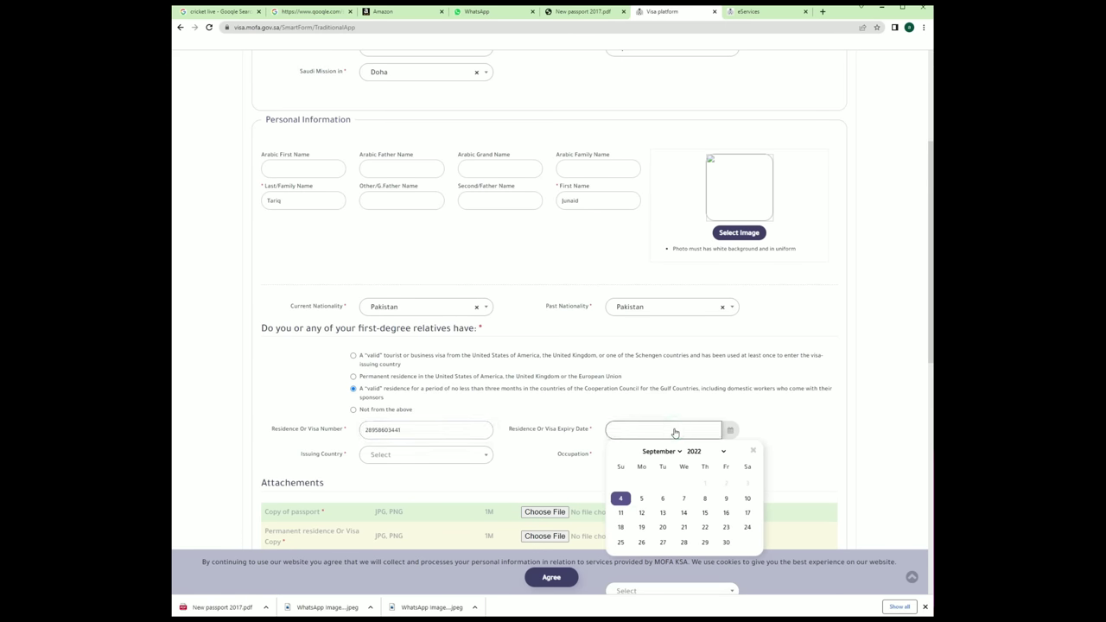
{"action": "left_click", "coordinate": [723, 453]}
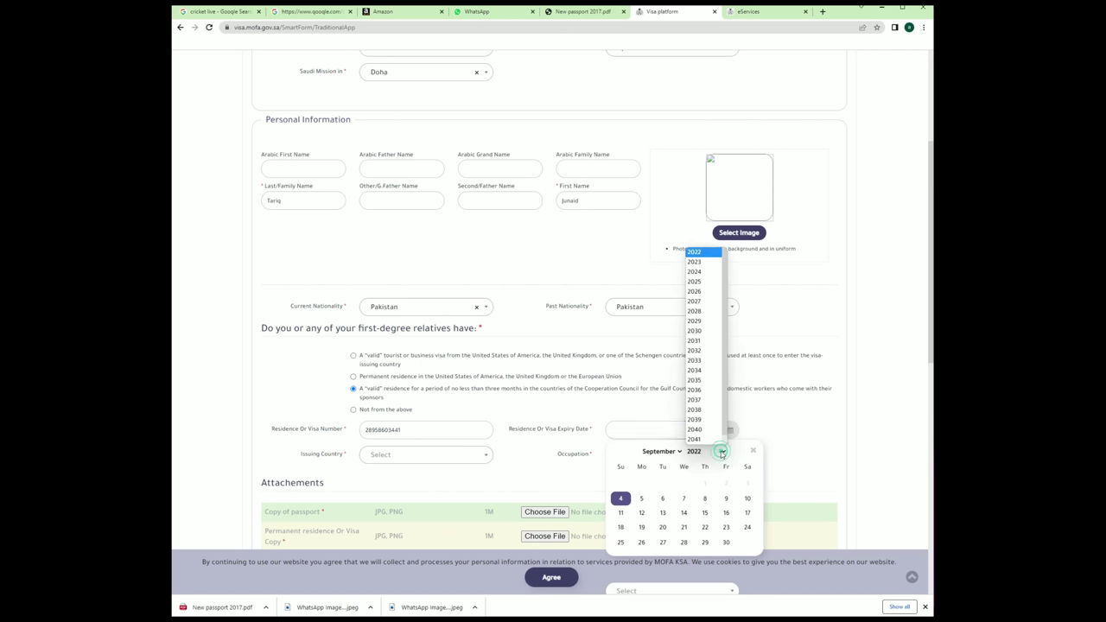
{"action": "left_click", "coordinate": [711, 273]}
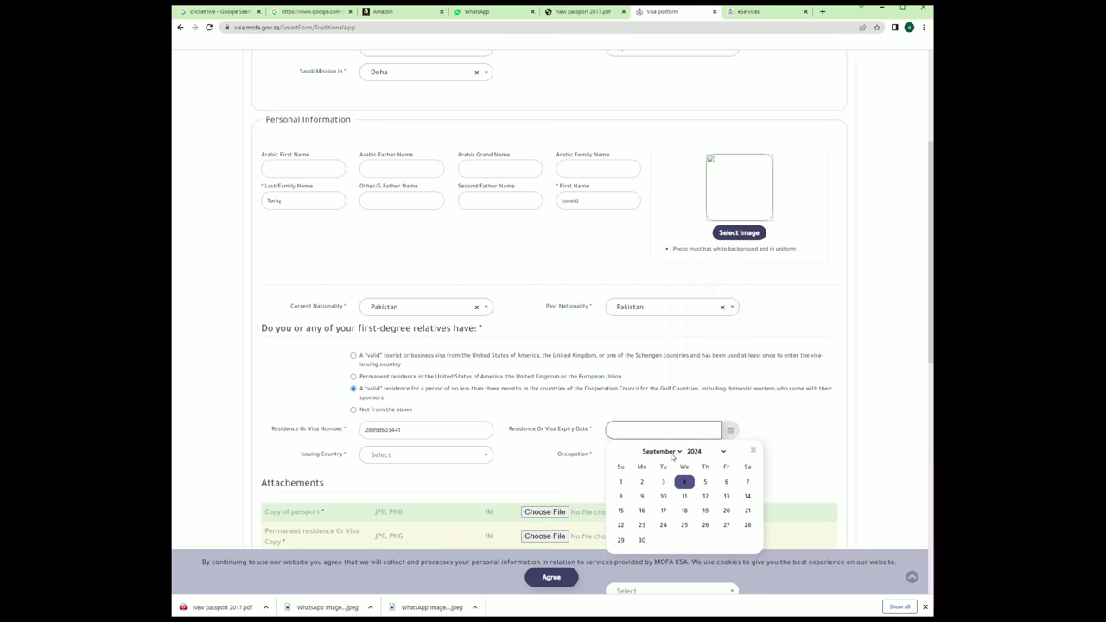
{"action": "left_click", "coordinate": [671, 454]}
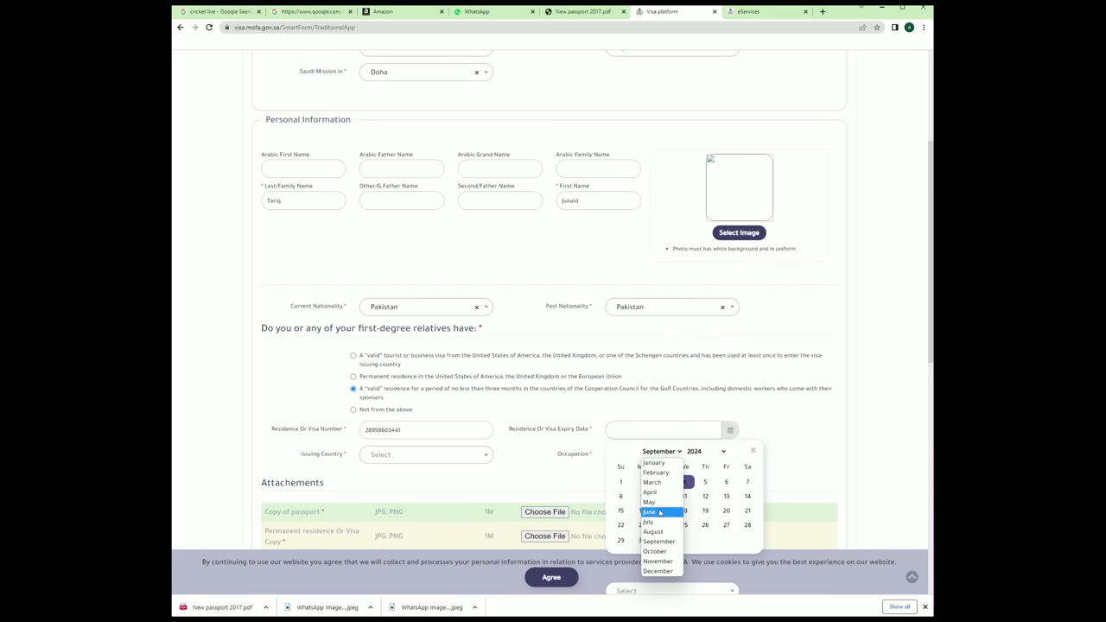
{"action": "left_click", "coordinate": [663, 542]}
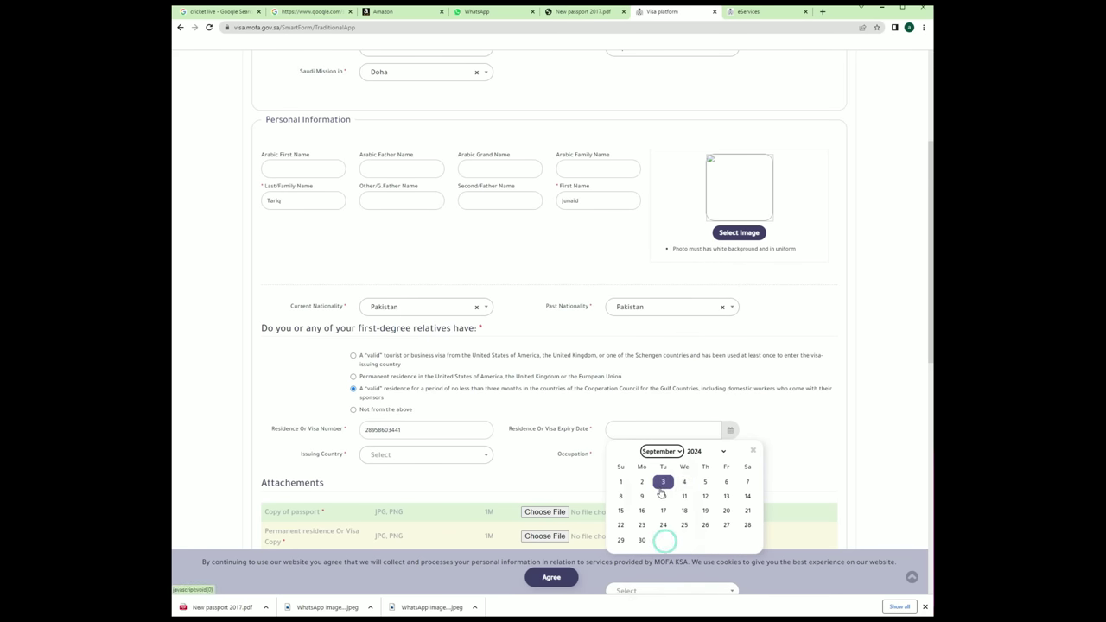
{"action": "left_click", "coordinate": [621, 511]}
Pick Qatar as issuing country and Computer Technical Engineer as occupation, accepting the cookie notice
{"action": "left_click", "coordinate": [397, 458]}
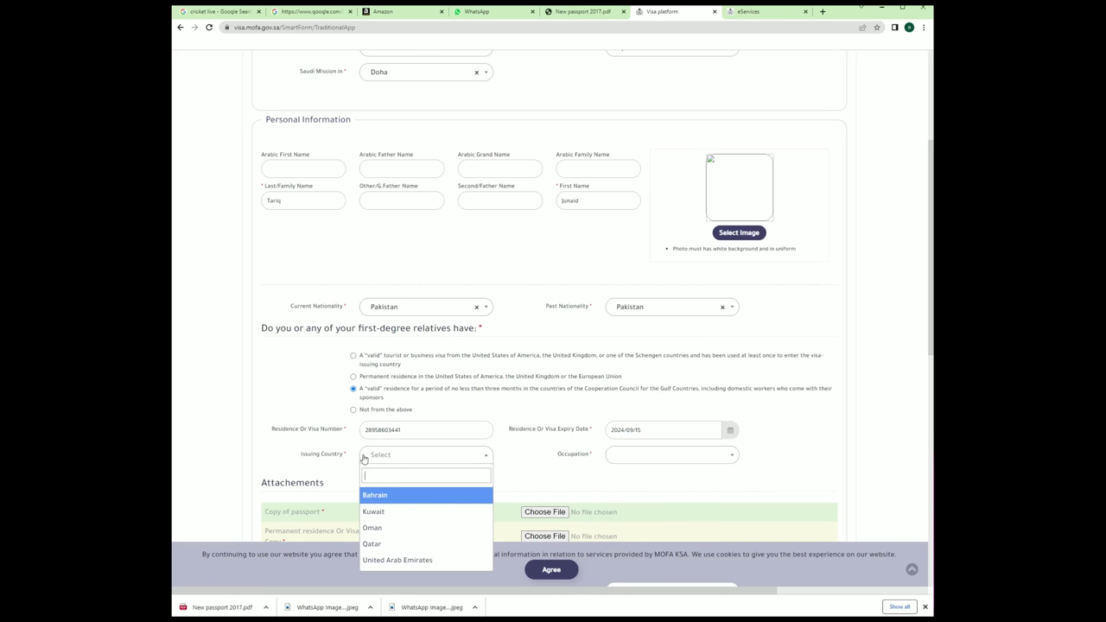
{"action": "left_click", "coordinate": [387, 543]}
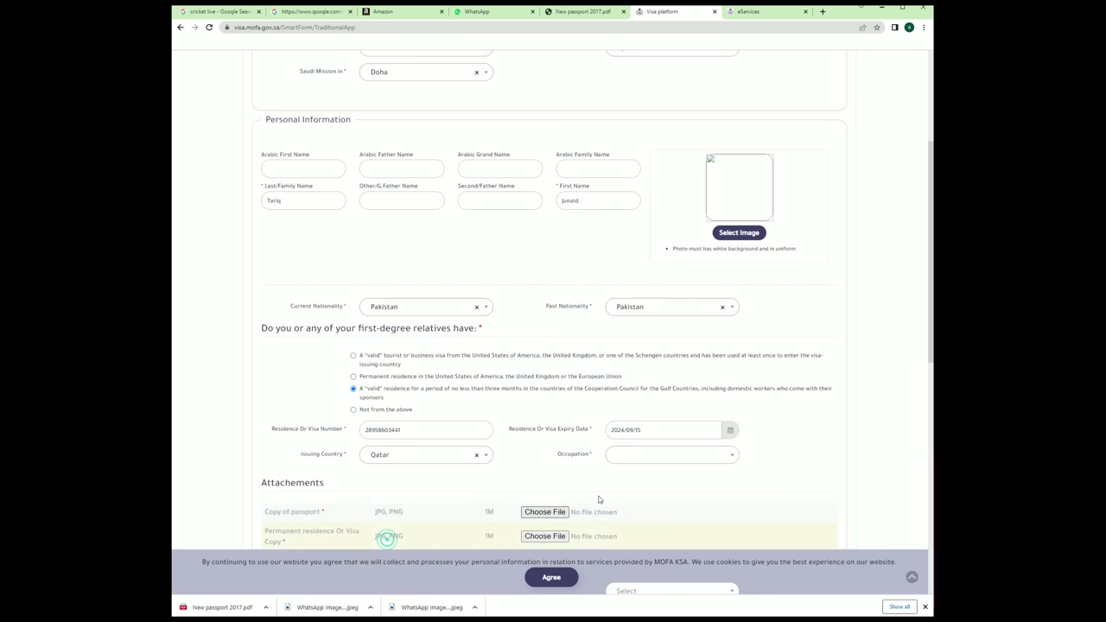
{"action": "left_click", "coordinate": [704, 458]}
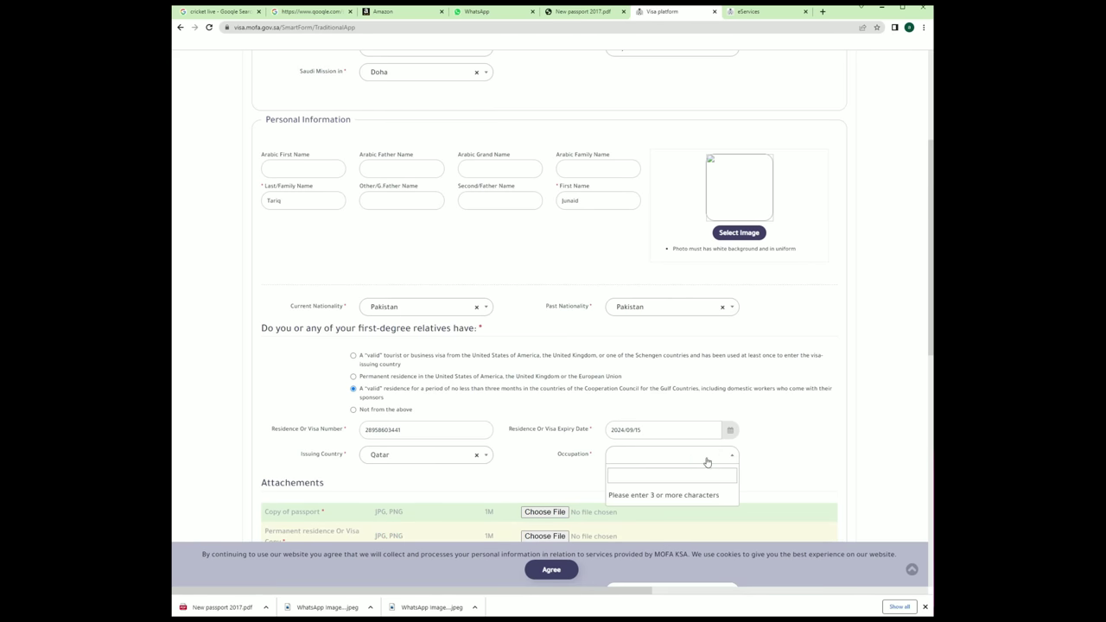
{"action": "type", "text": "computer"}
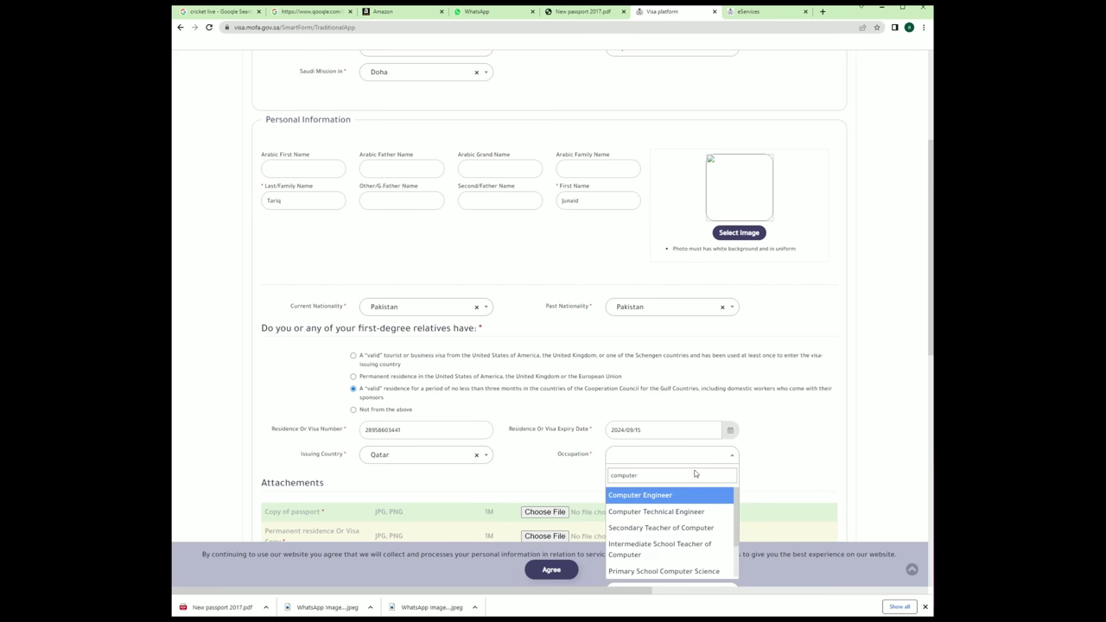
{"action": "left_click", "coordinate": [688, 512]}
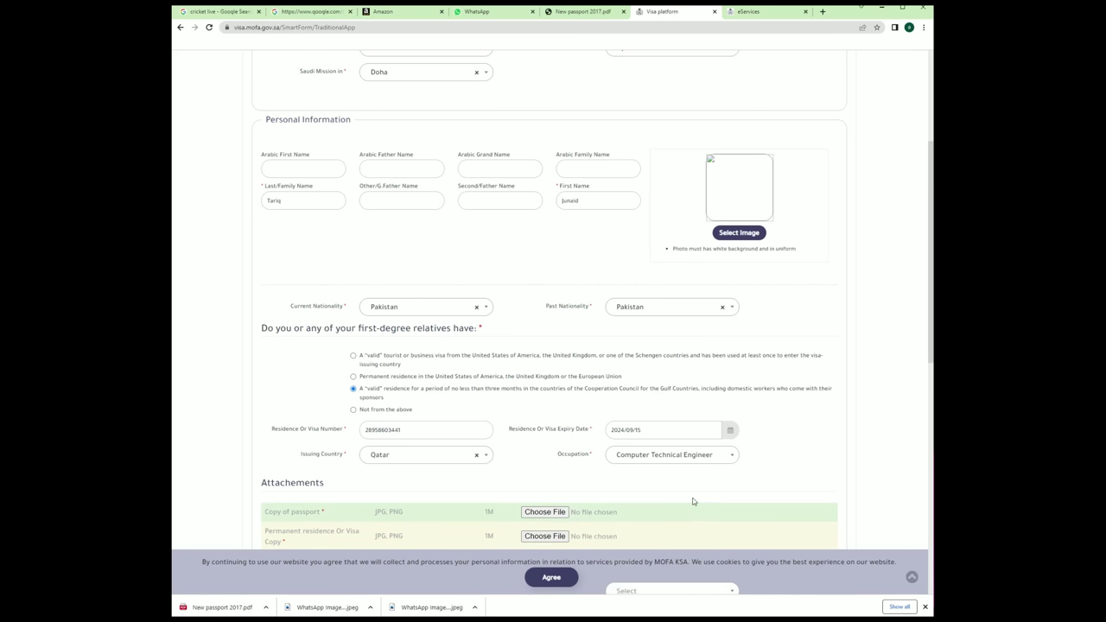
{"action": "scroll", "coordinate": [698, 491], "scroll_direction": "down", "scroll_amount": 2}
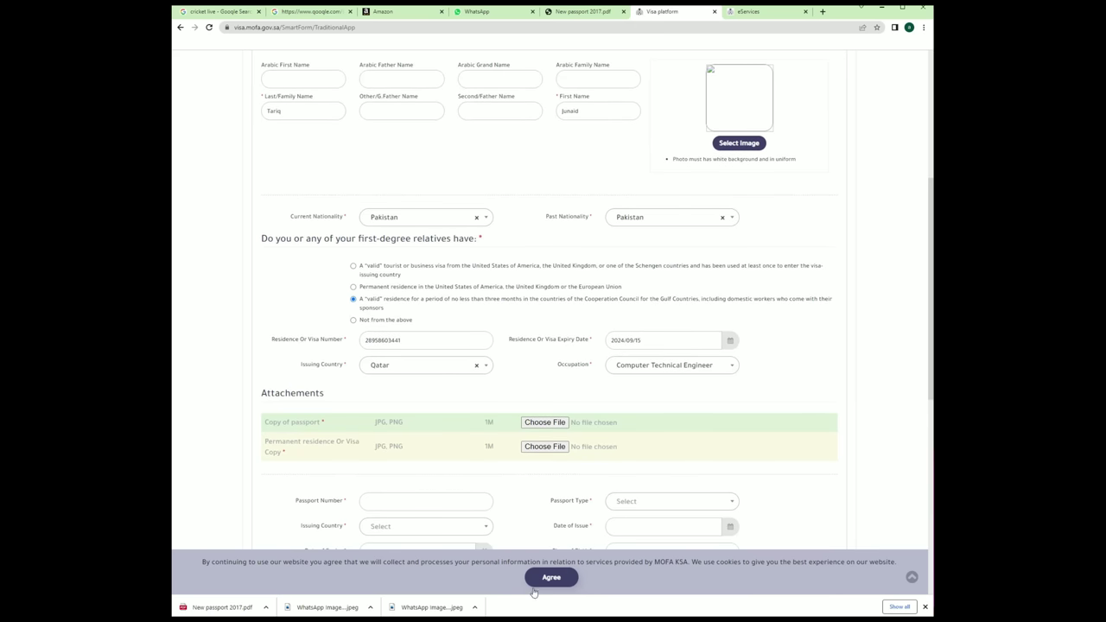
{"action": "left_click", "coordinate": [550, 577]}
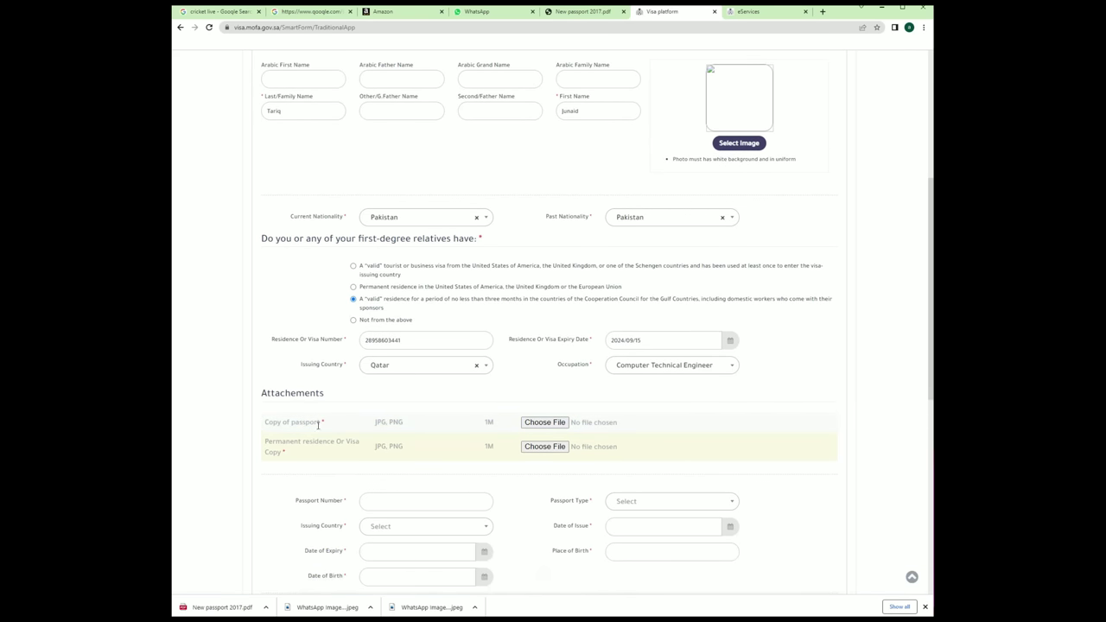
Attach the screenshot image as the passport copy
{"action": "left_click", "coordinate": [537, 422]}
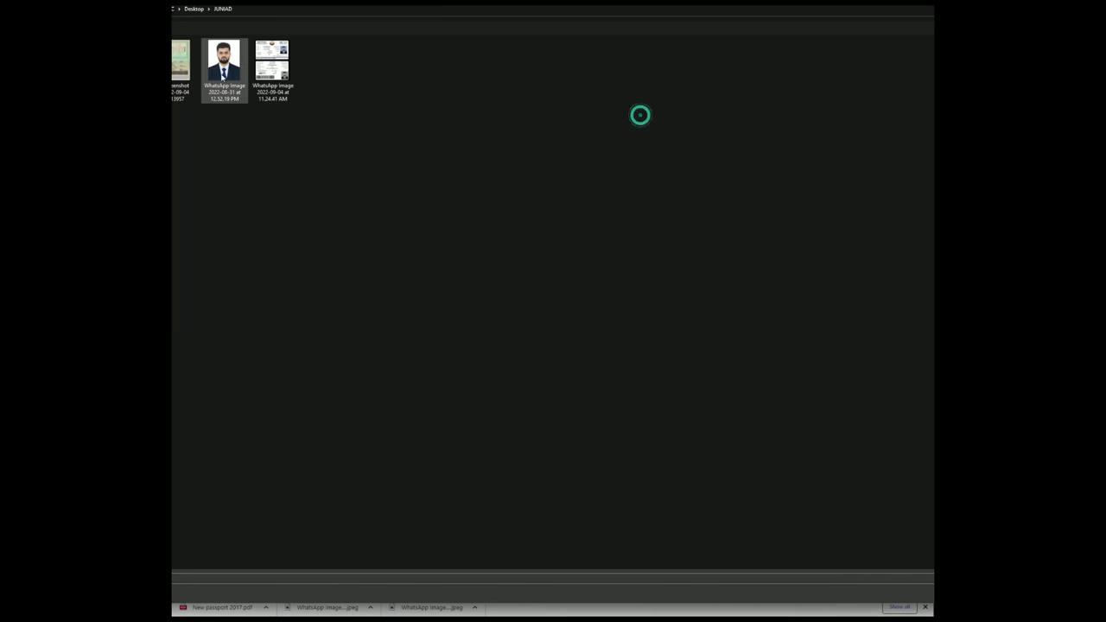
{"action": "double_click", "coordinate": [223, 69]}
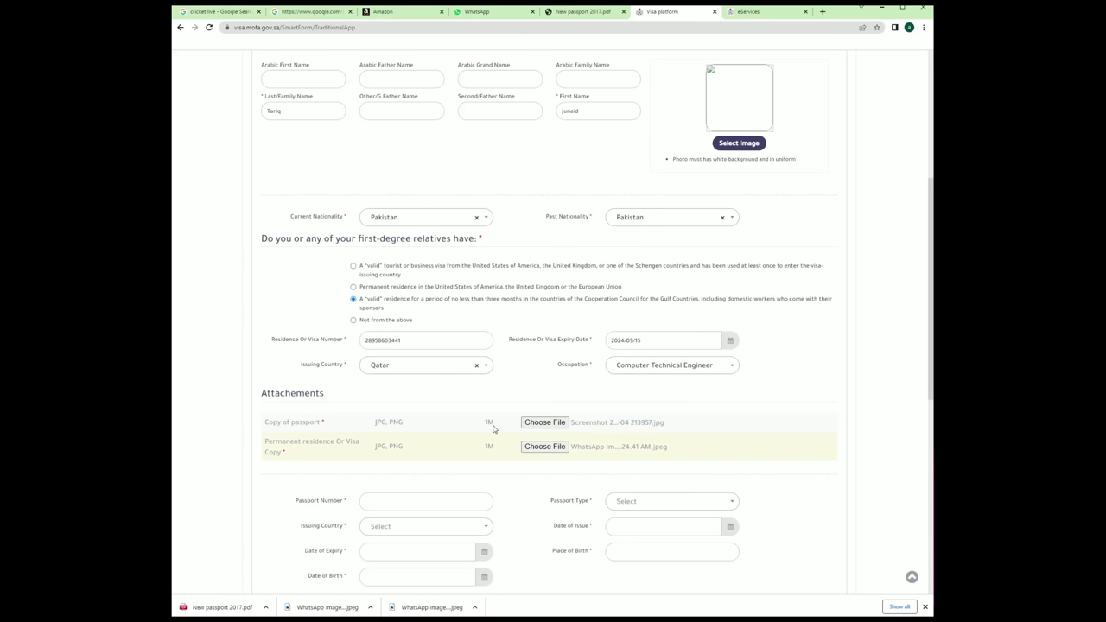
{"action": "scroll", "coordinate": [451, 438], "scroll_direction": "down", "scroll_amount": 2}
Enter the passport number, set passport type to Normal, and choose the issuing country
{"action": "left_click", "coordinate": [407, 324]}
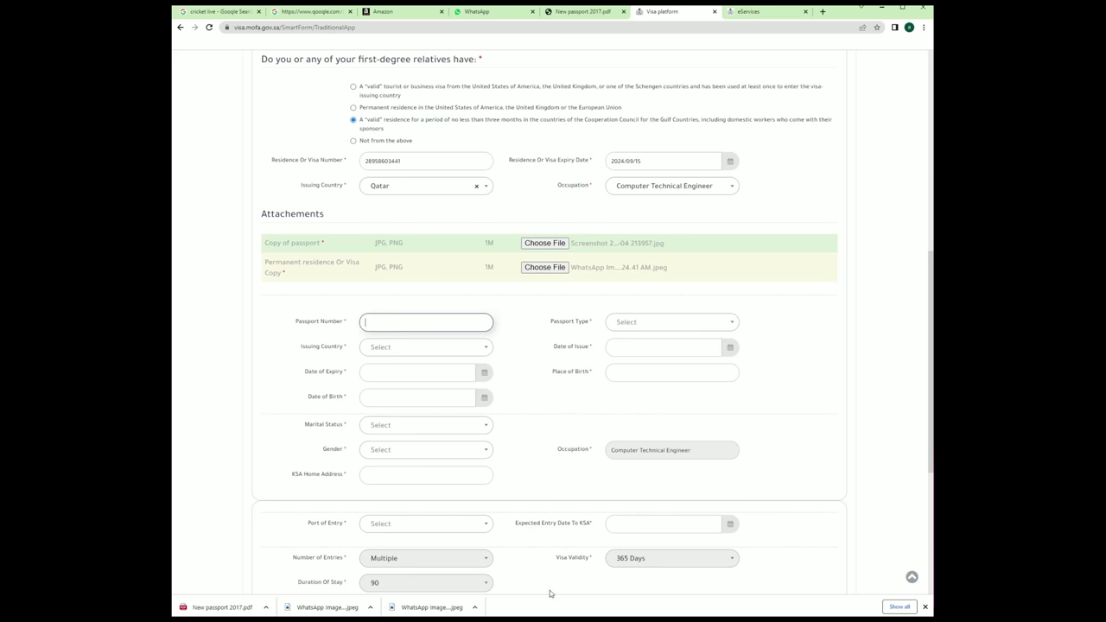
{"action": "left_click", "coordinate": [671, 321]}
{"action": "left_click", "coordinate": [674, 353]}
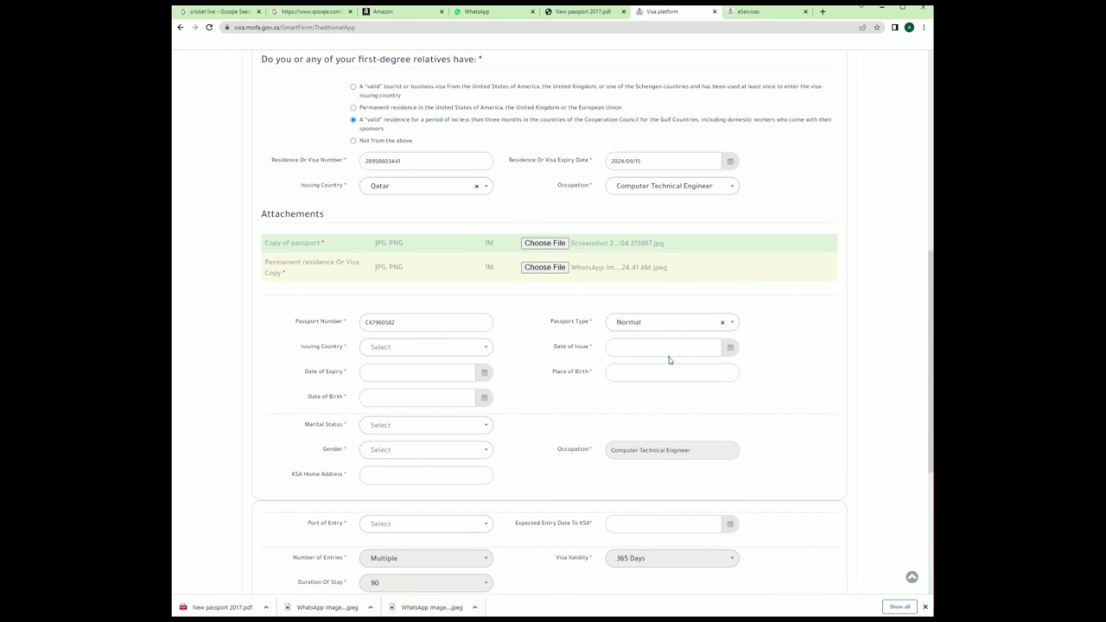
{"action": "left_click", "coordinate": [419, 347]}
{"action": "left_click", "coordinate": [407, 394]}
Set the passport issue date to 2017/01/04 and the expiry date to 2027/01/04
{"action": "left_click", "coordinate": [713, 351]}
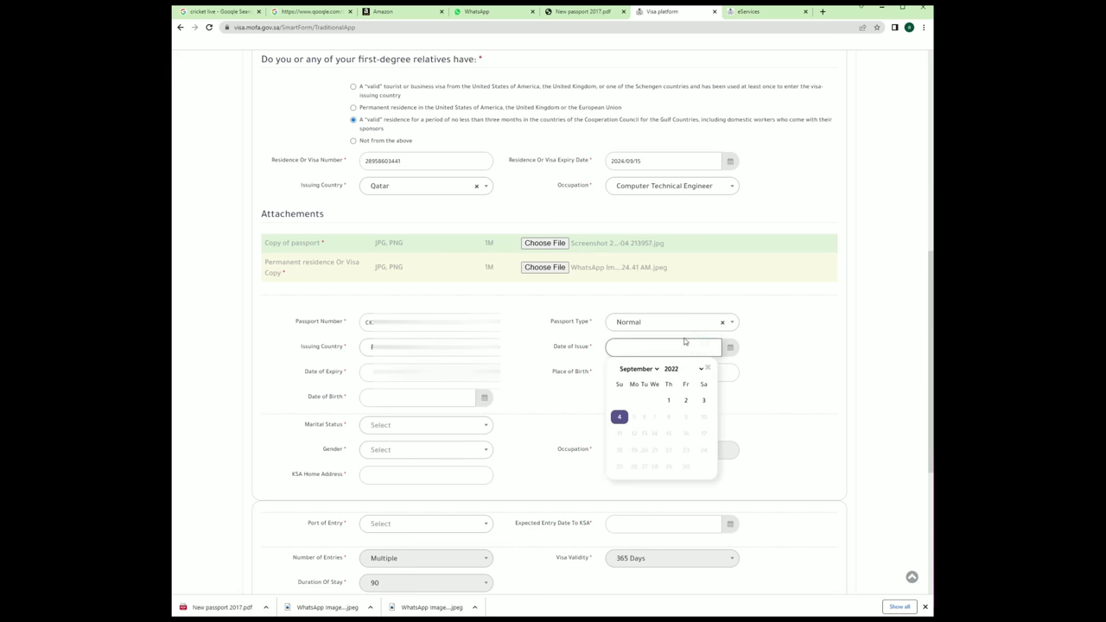
{"action": "left_click", "coordinate": [640, 369]}
{"action": "left_click", "coordinate": [631, 381]}
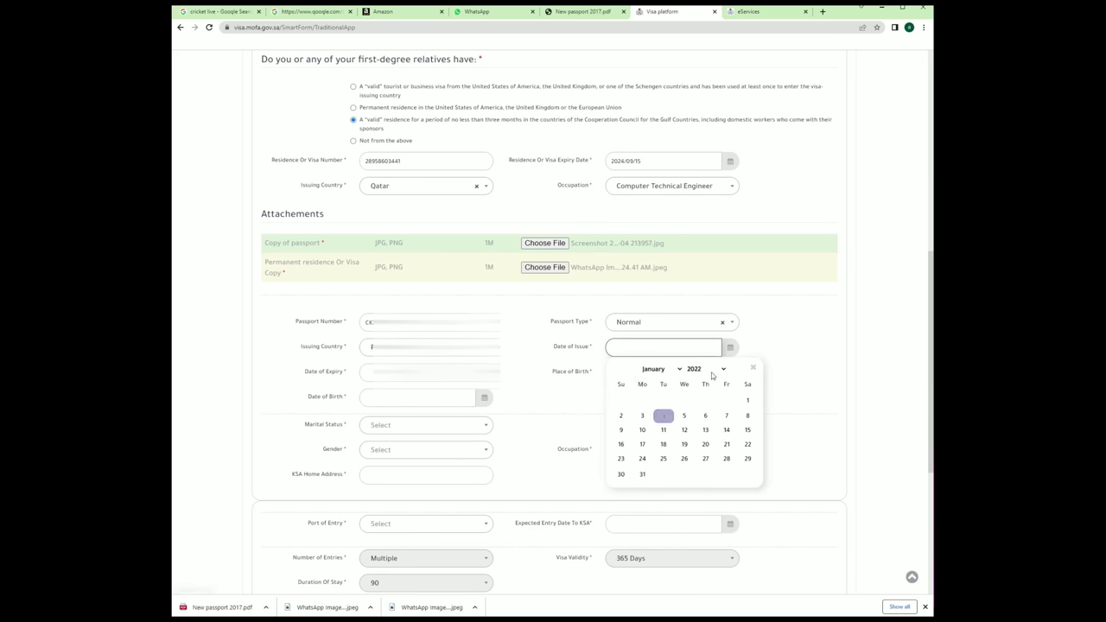
{"action": "left_click", "coordinate": [684, 369]}
{"action": "left_click", "coordinate": [702, 415]}
{"action": "left_click", "coordinate": [685, 396]}
{"action": "left_click", "coordinate": [432, 372]}
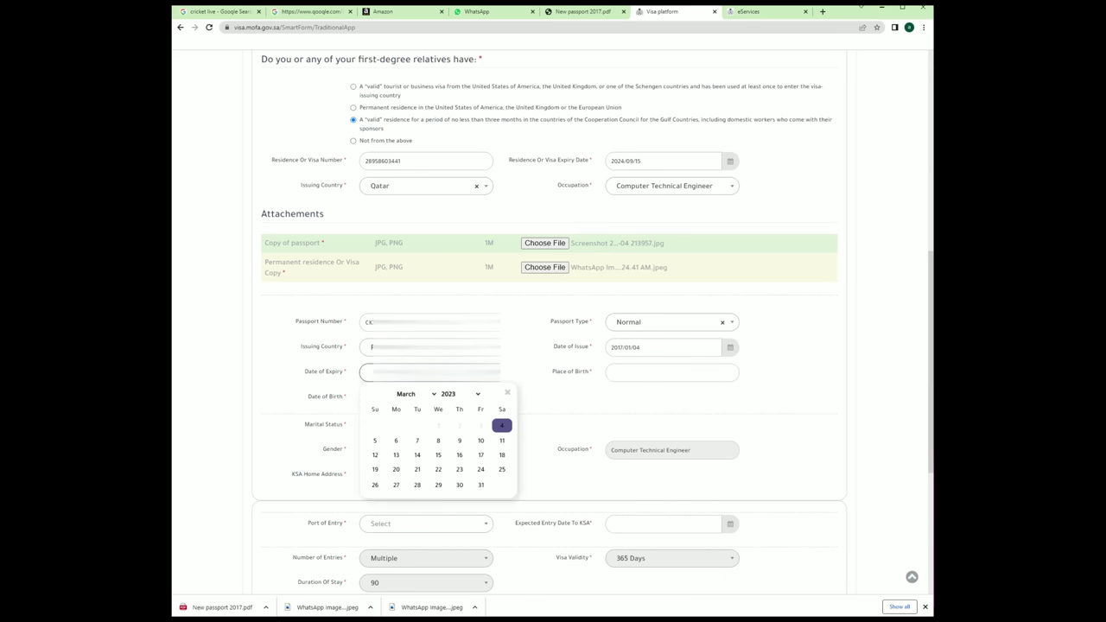
{"action": "left_click", "coordinate": [450, 394]}
{"action": "left_click", "coordinate": [452, 450]}
{"action": "left_click", "coordinate": [419, 394]}
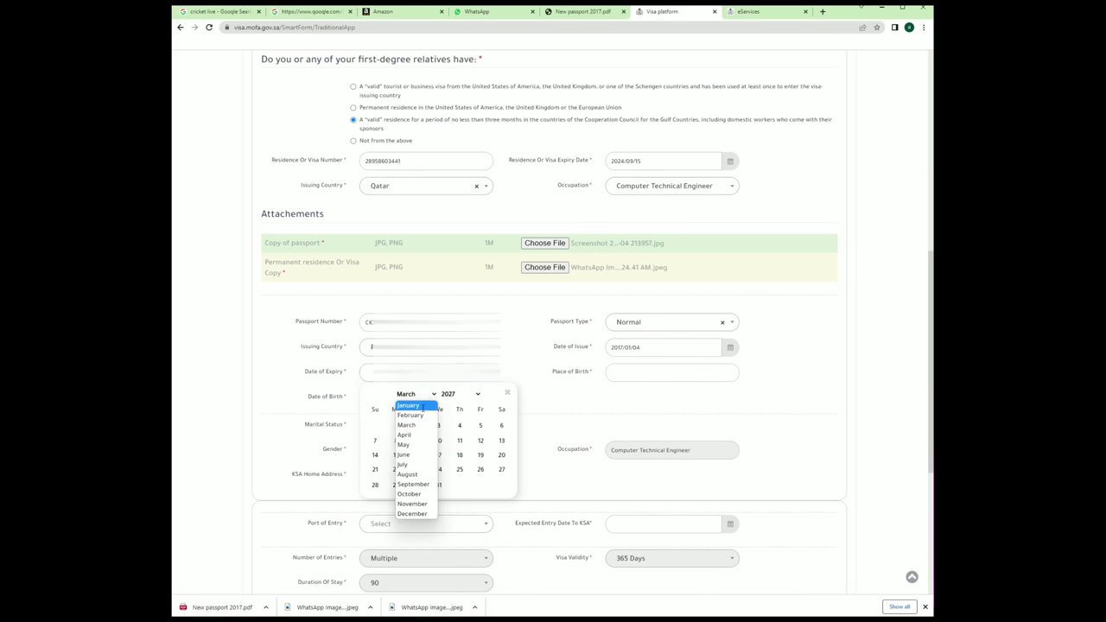
{"action": "left_click", "coordinate": [406, 406]}
{"action": "left_click", "coordinate": [402, 439]}
{"action": "left_click", "coordinate": [626, 373]}
{"action": "type", "text": "Pakistan"}
{"action": "left_click", "coordinate": [420, 398]}
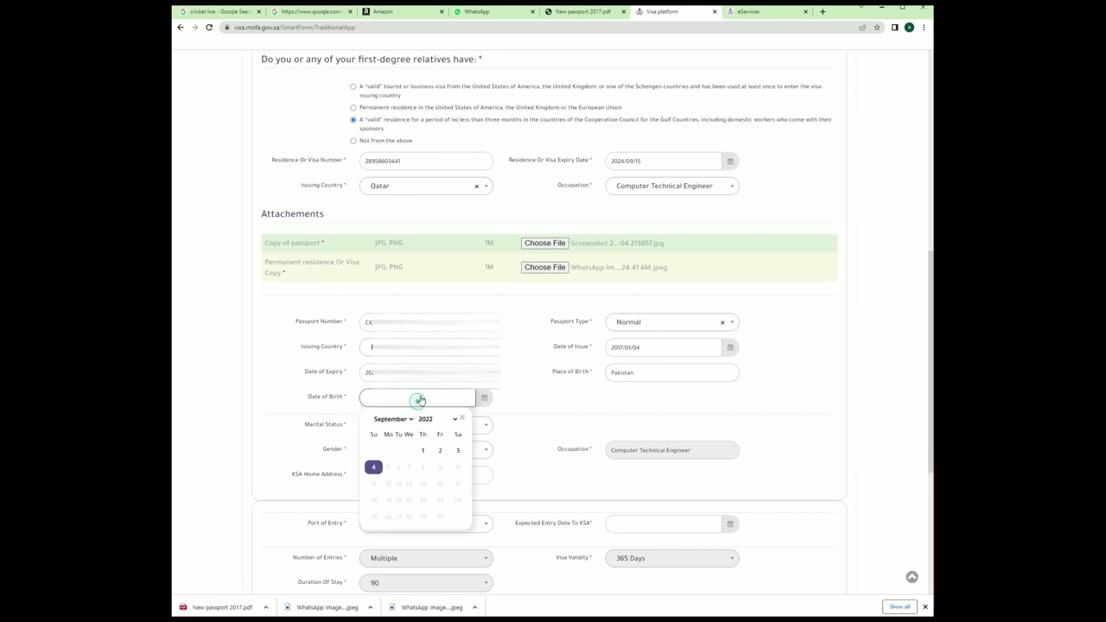
{"action": "left_click", "coordinate": [410, 419]}
{"action": "left_click", "coordinate": [437, 420]}
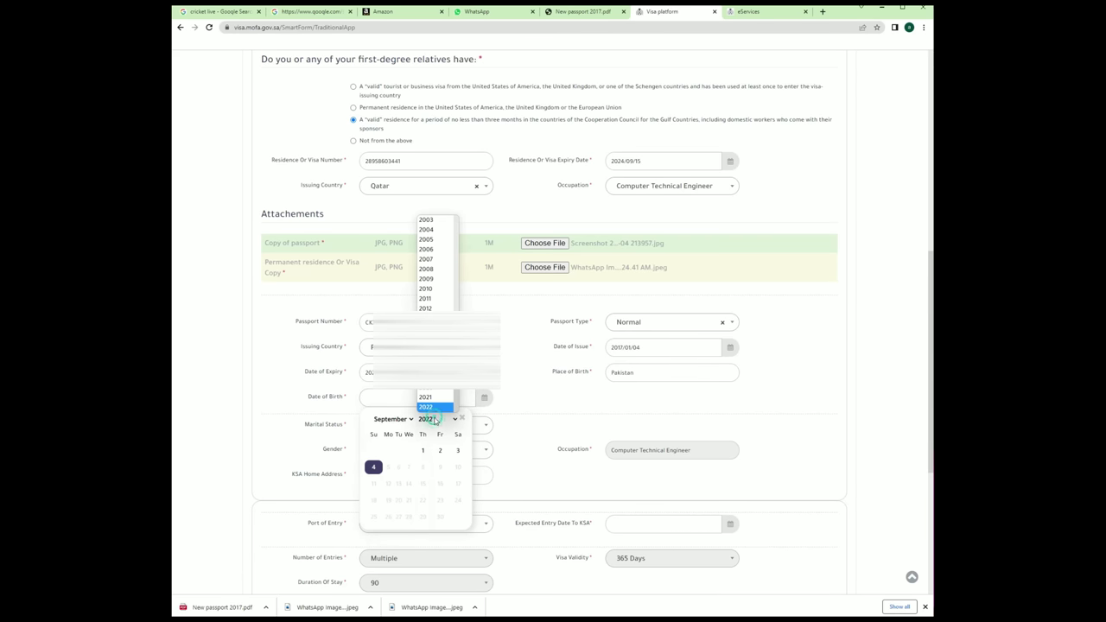
{"action": "scroll", "coordinate": [432, 276], "scroll_direction": "up", "scroll_amount": 3}
{"action": "left_click", "coordinate": [432, 351]}
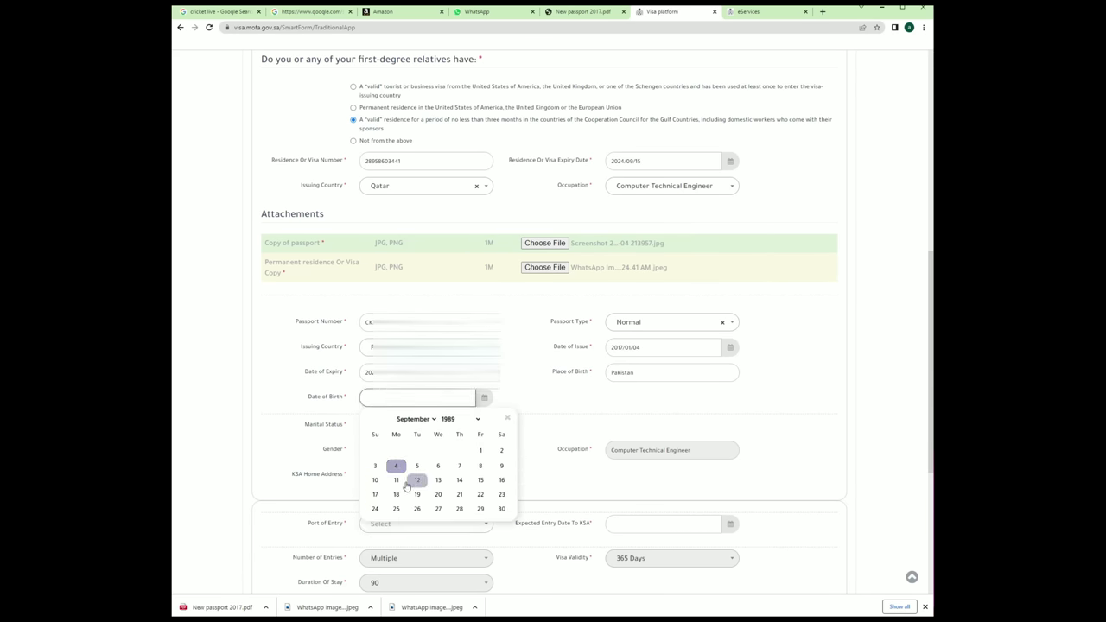
{"action": "left_click", "coordinate": [427, 419]}
{"action": "left_click", "coordinate": [423, 523]}
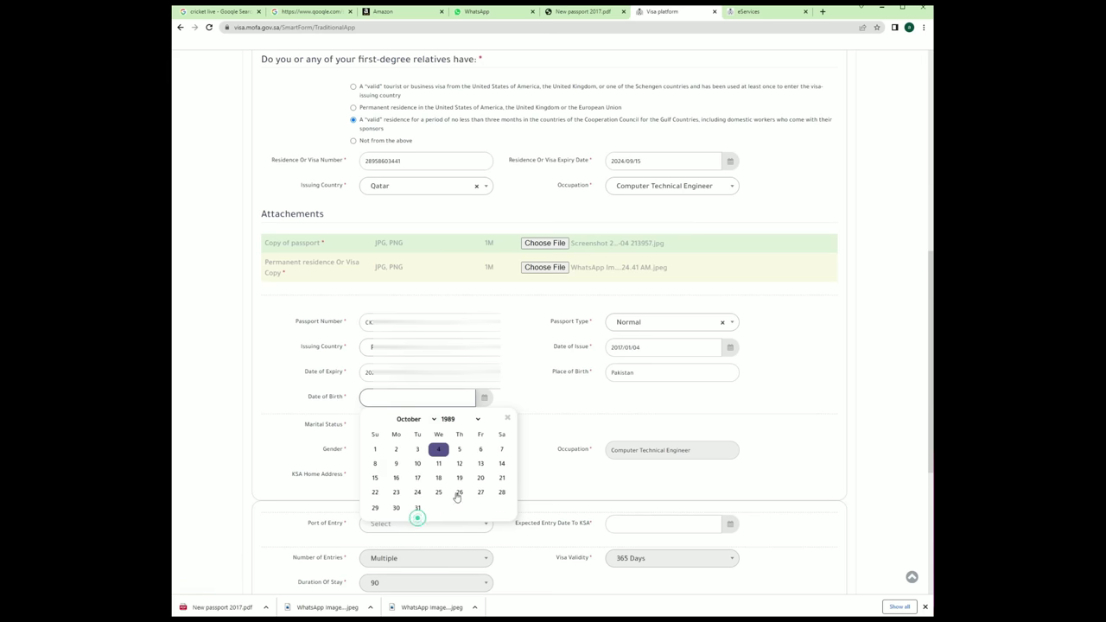
Set marital status Married, gender Male, and KSA home address 'Staying In Hotel'
{"action": "left_click", "coordinate": [501, 466]}
{"action": "left_click", "coordinate": [424, 424]}
{"action": "left_click", "coordinate": [407, 513]}
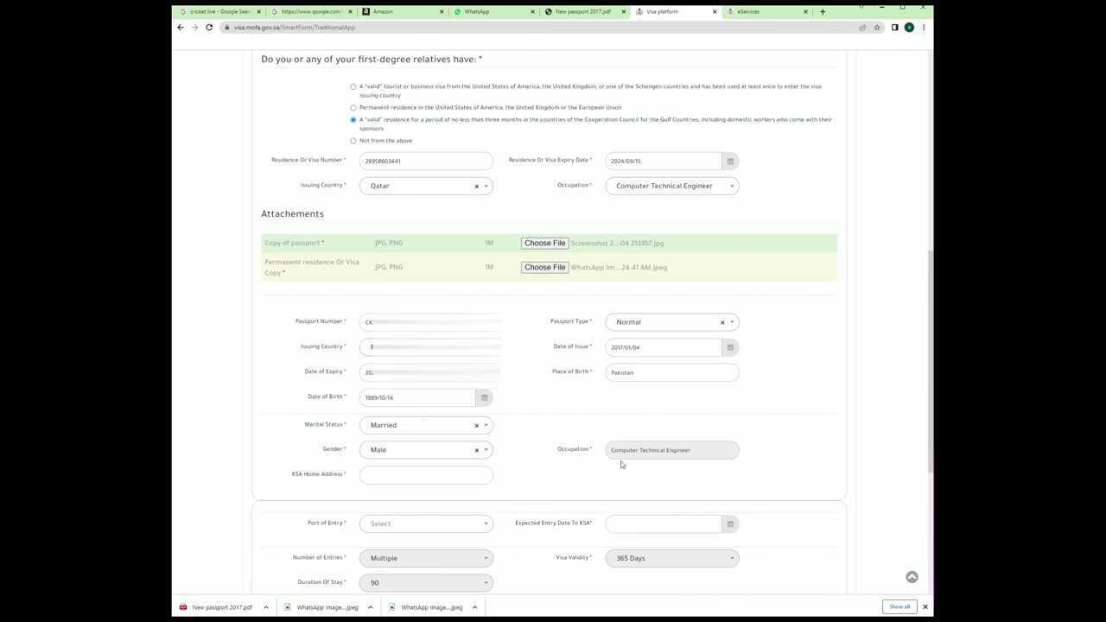
{"action": "left_click", "coordinate": [412, 471]}
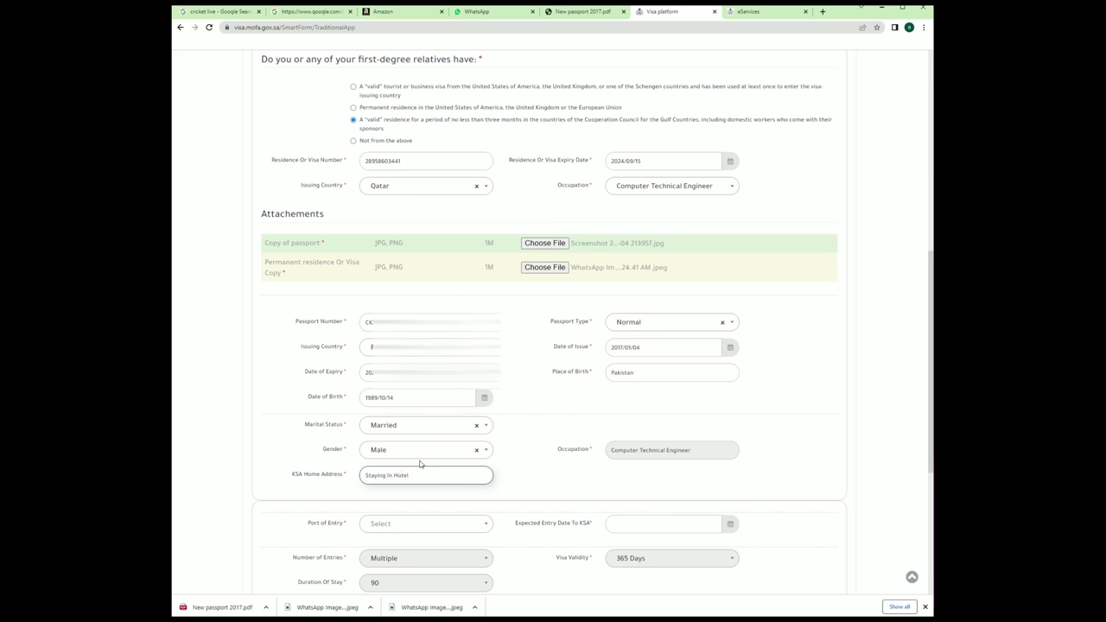
{"action": "triple_click", "coordinate": [429, 474]}
{"action": "scroll", "coordinate": [346, 506], "scroll_direction": "down", "scroll_amount": 3}
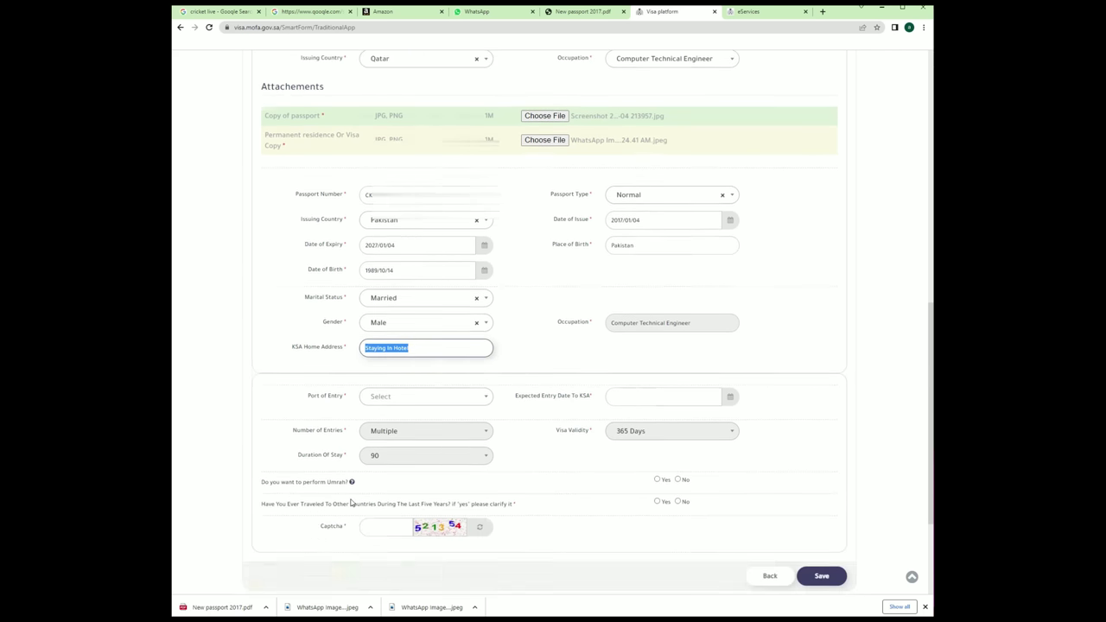
{"action": "left_click", "coordinate": [427, 297]}
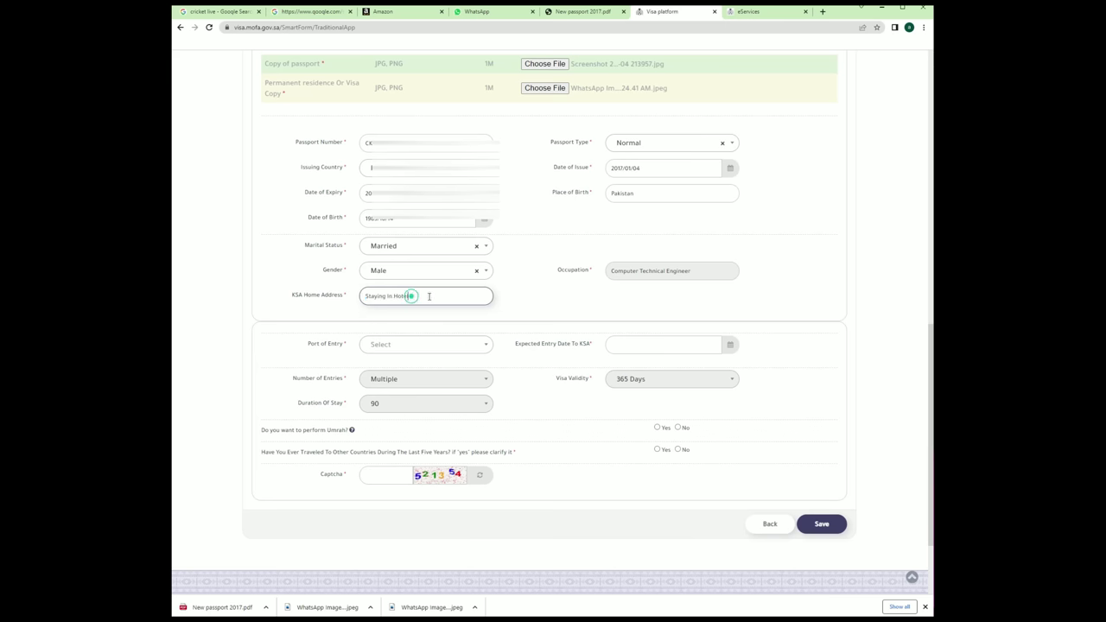
{"action": "triple_click", "coordinate": [427, 296]}
{"action": "left_click", "coordinate": [427, 344]}
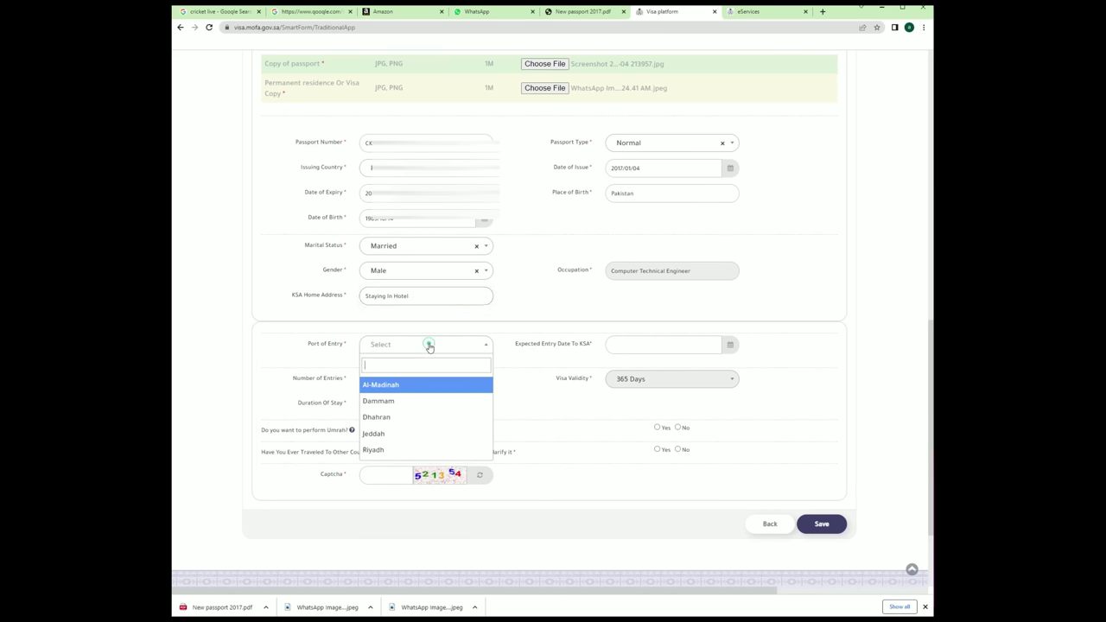
Pick Riyadh as port of entry and 6 September 2023 as the expected entry date
{"action": "left_click", "coordinate": [409, 450]}
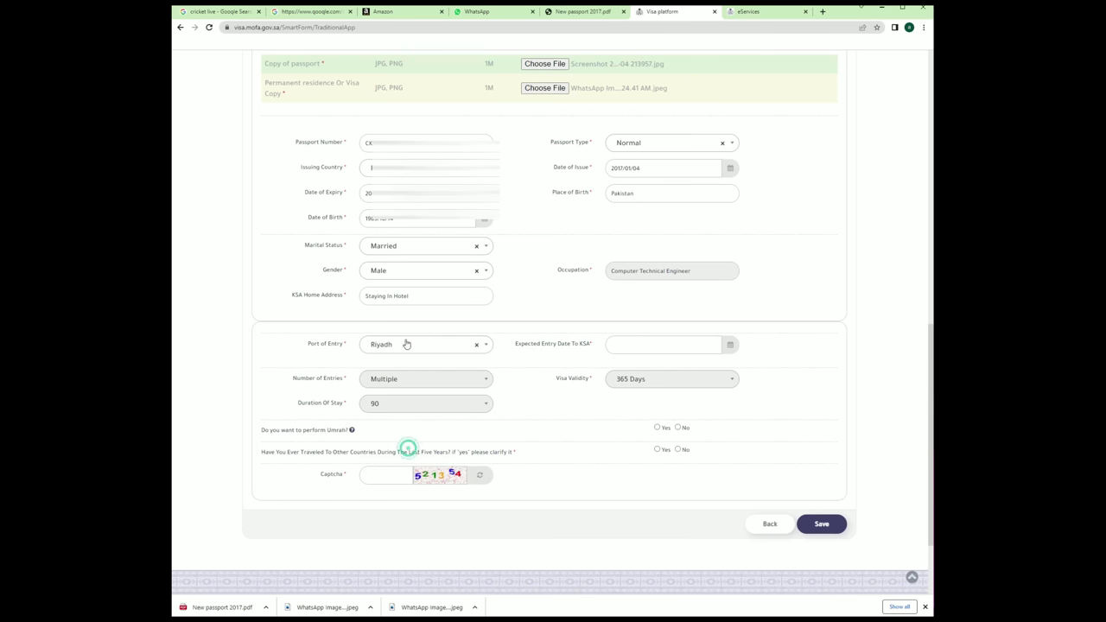
{"action": "left_click", "coordinate": [633, 351]}
{"action": "left_click", "coordinate": [679, 366]}
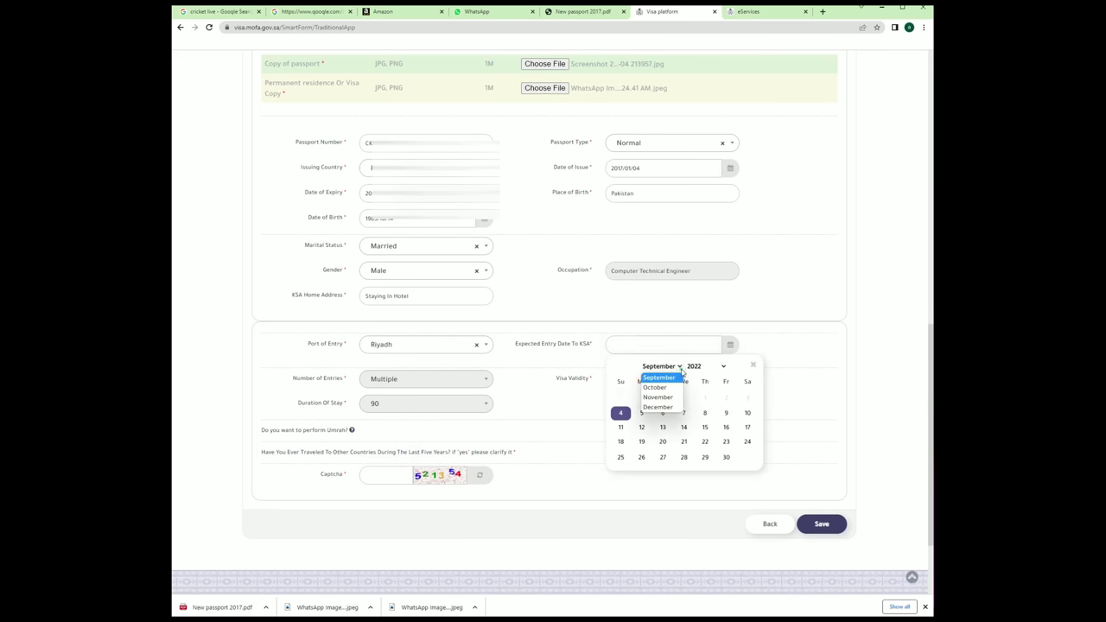
{"action": "left_click", "coordinate": [707, 370]}
{"action": "left_click", "coordinate": [696, 366]}
{"action": "left_click", "coordinate": [702, 387]}
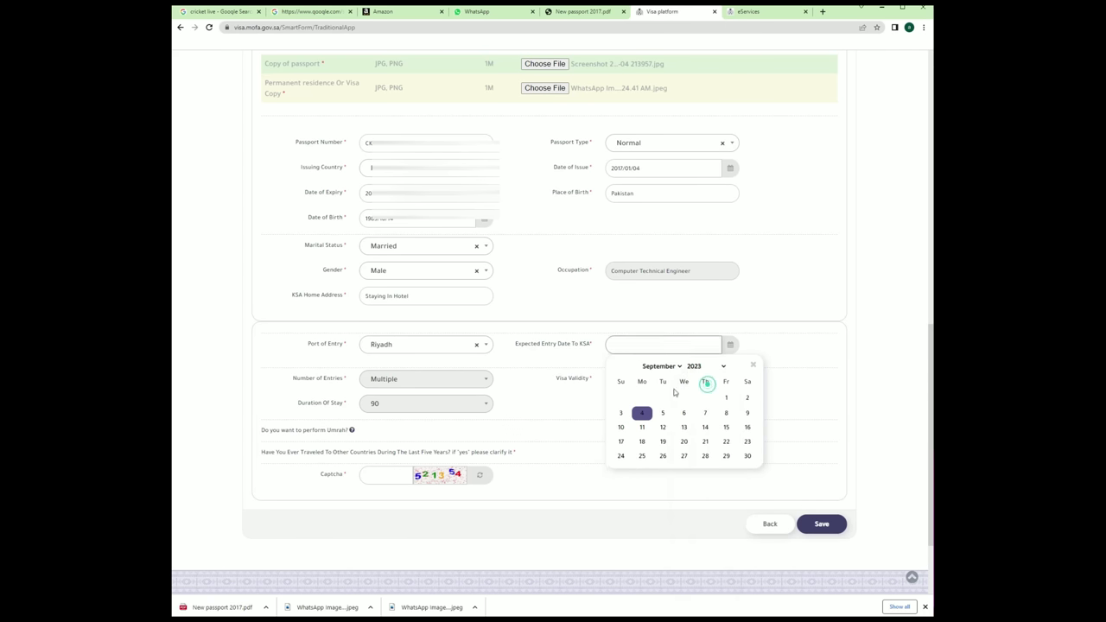
{"action": "left_click", "coordinate": [683, 412]}
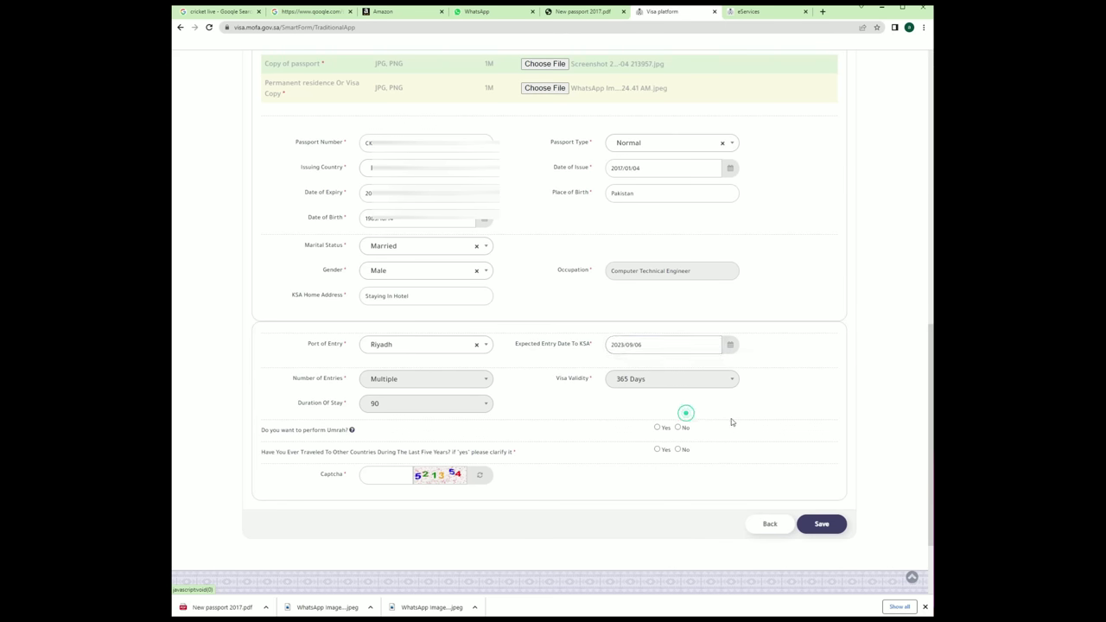
{"action": "left_click", "coordinate": [403, 380]}
{"action": "left_click_drag", "start_coordinate": [291, 382], "coordinate": [352, 384]}
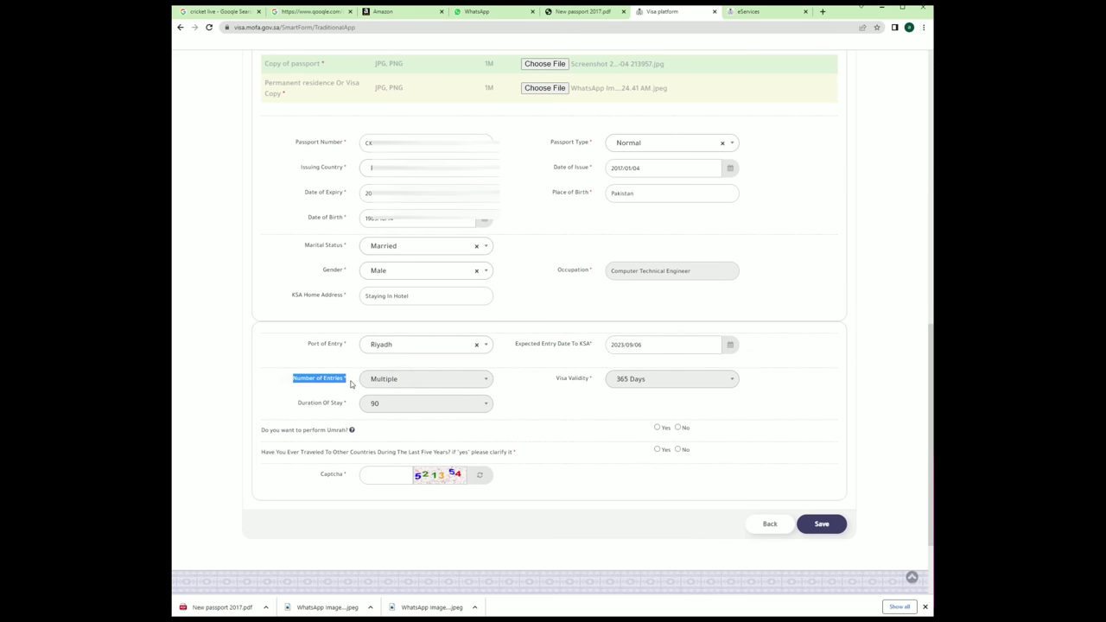
{"action": "left_click", "coordinate": [405, 379]}
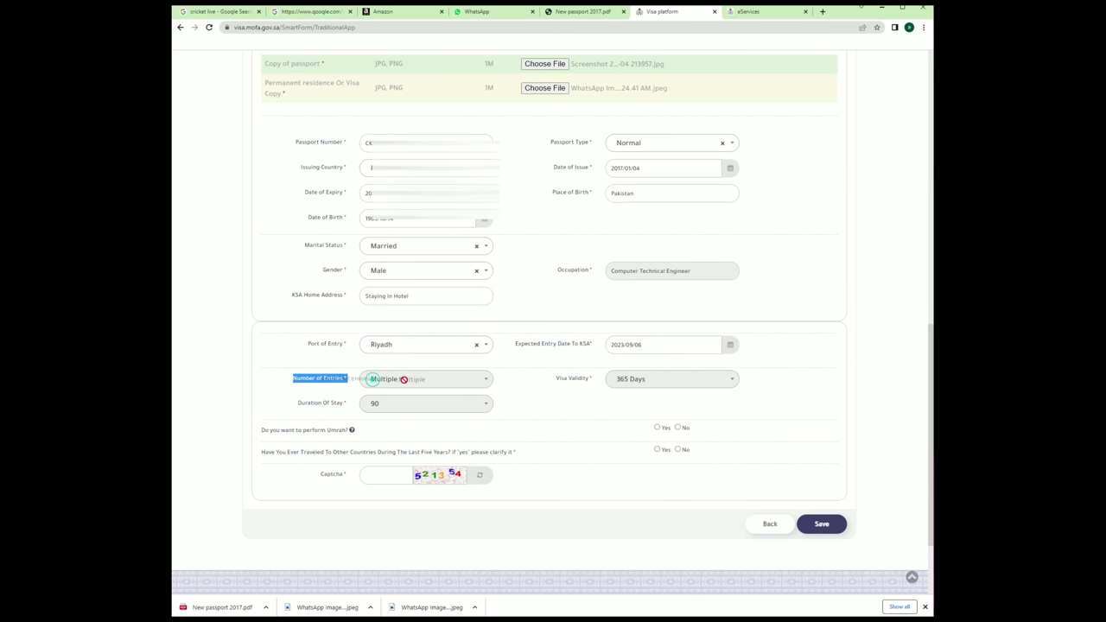
{"action": "left_click", "coordinate": [649, 381]}
Answer Yes to performing Umrah and to travel in the last five years
{"action": "left_click", "coordinate": [657, 427]}
{"action": "left_click", "coordinate": [658, 450]}
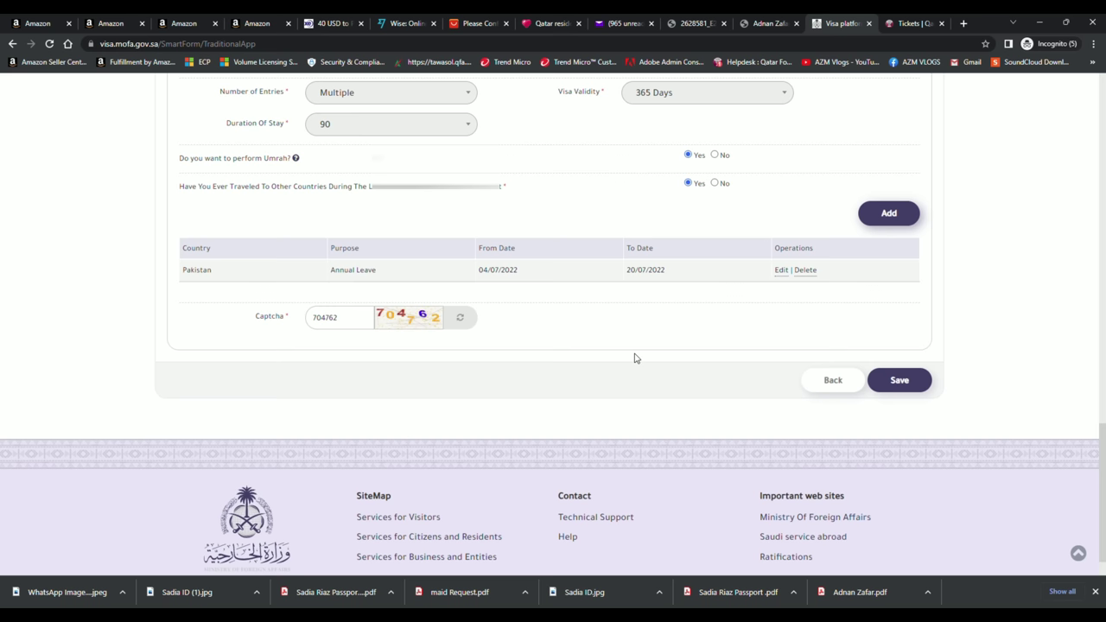
{"action": "scroll", "coordinate": [605, 352], "scroll_direction": "up", "scroll_amount": 1}
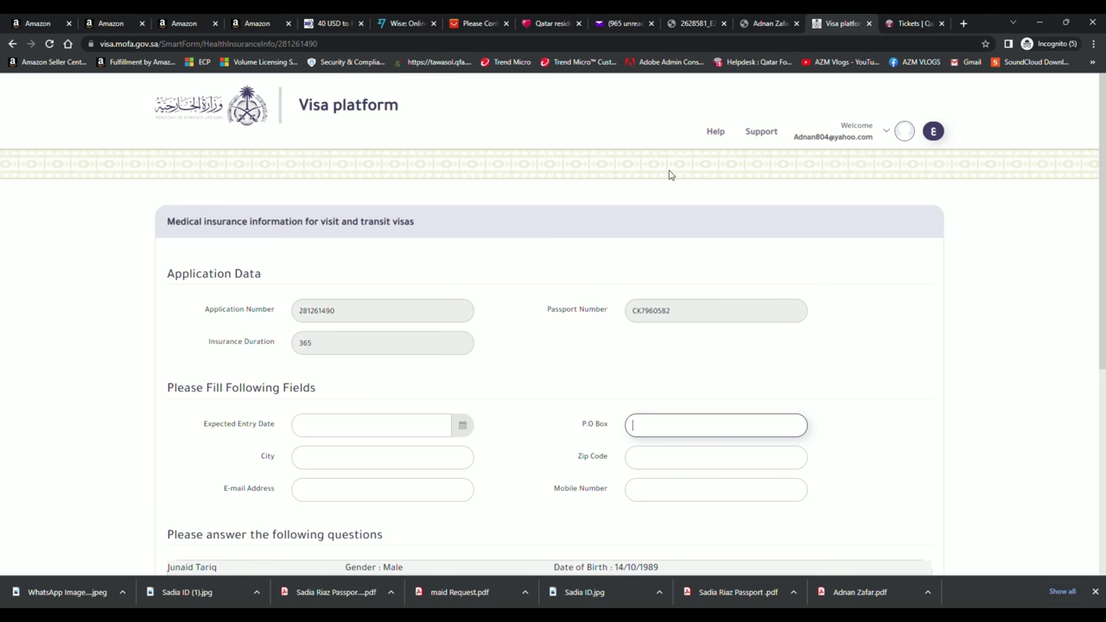
Enter P.O. box 5333 and set the expected entry date to 2023/01/04
{"action": "type", "text": "5333"}
{"action": "left_click", "coordinate": [336, 427]}
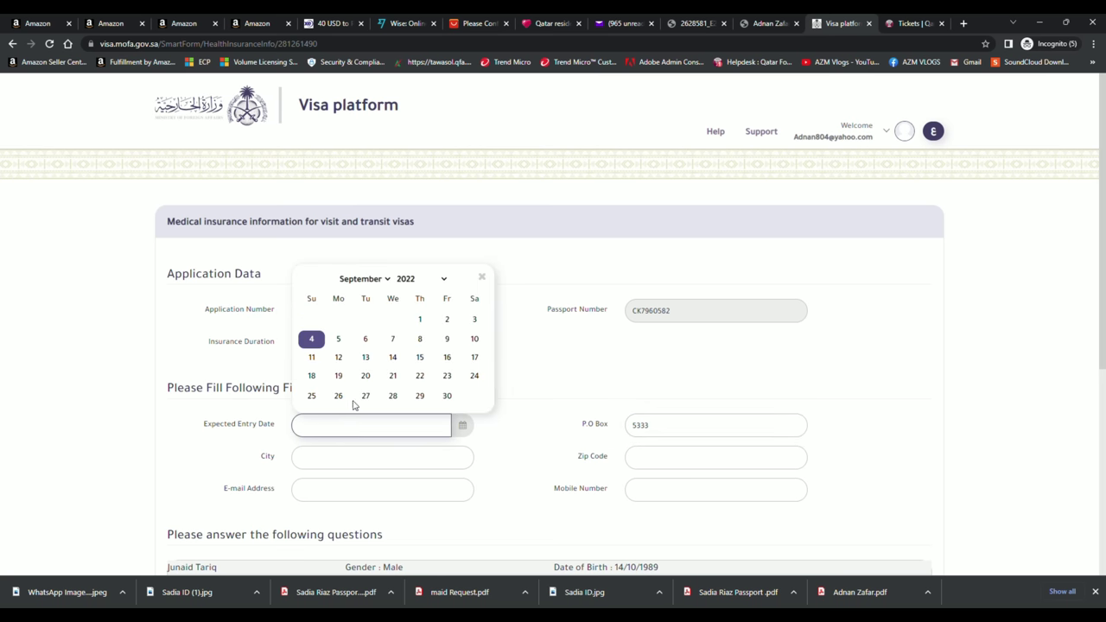
{"action": "left_click", "coordinate": [387, 279]}
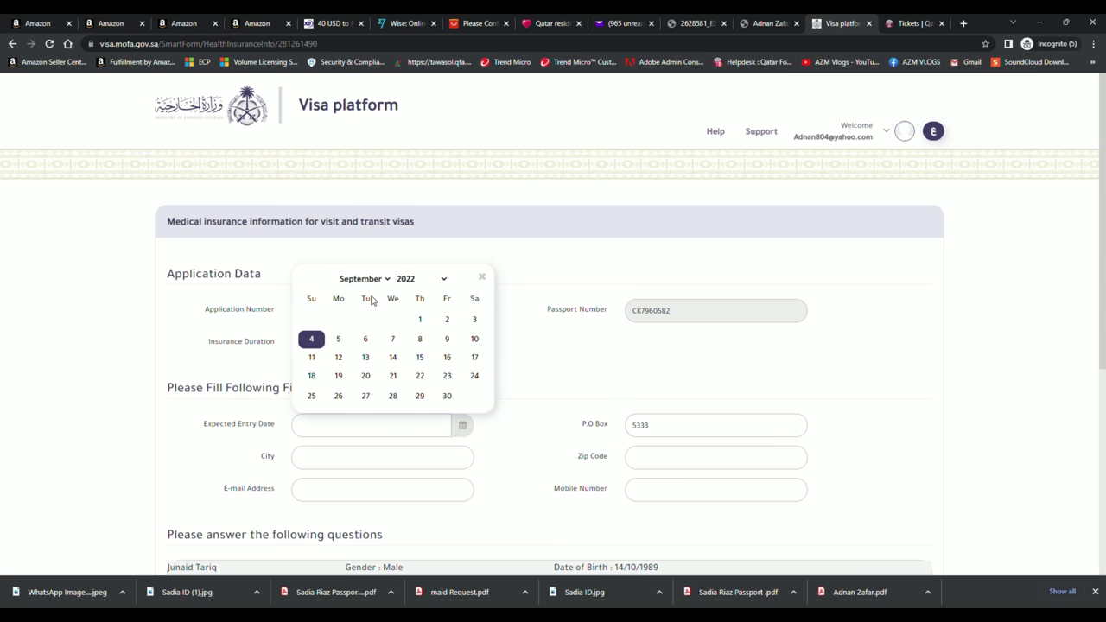
{"action": "left_click", "coordinate": [373, 305]}
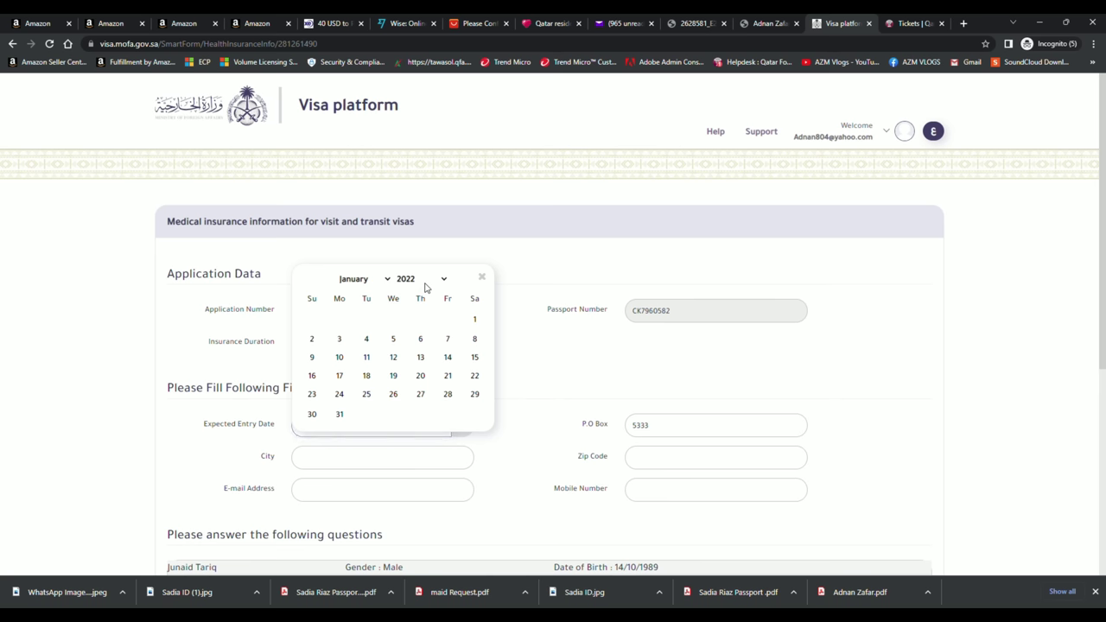
{"action": "key", "text": "Down"}
{"action": "left_click", "coordinate": [393, 318]}
Enter city Doha, the e-mail address and mobile number, then save the insurance form
{"action": "scroll", "coordinate": [406, 372], "scroll_direction": "down", "scroll_amount": 1}
{"action": "left_click", "coordinate": [356, 346]}
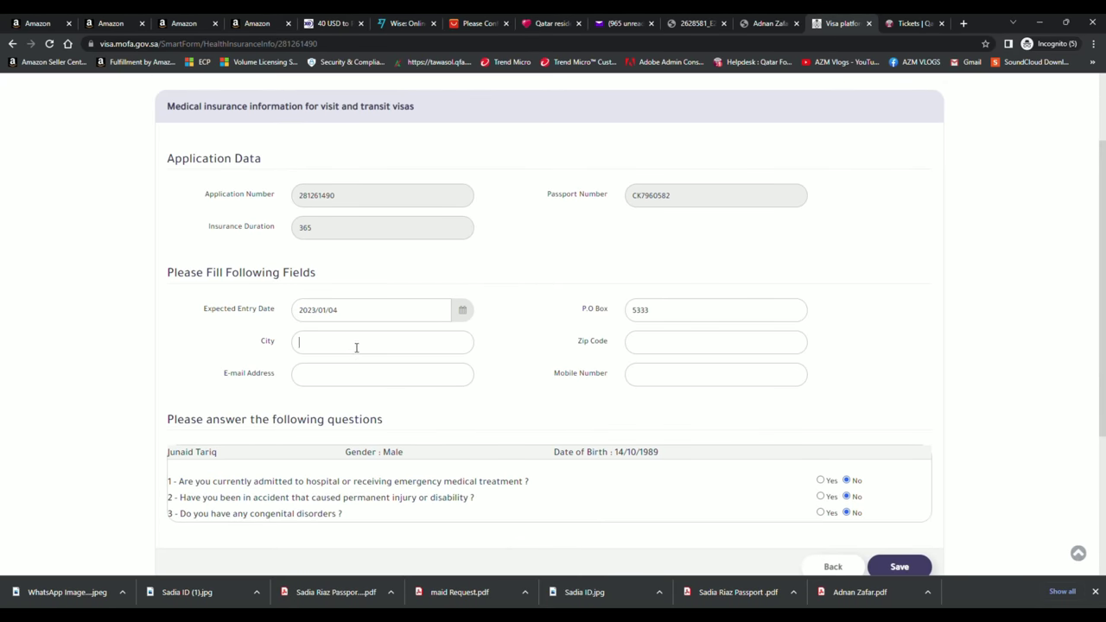
{"action": "type", "text": "Doha"}
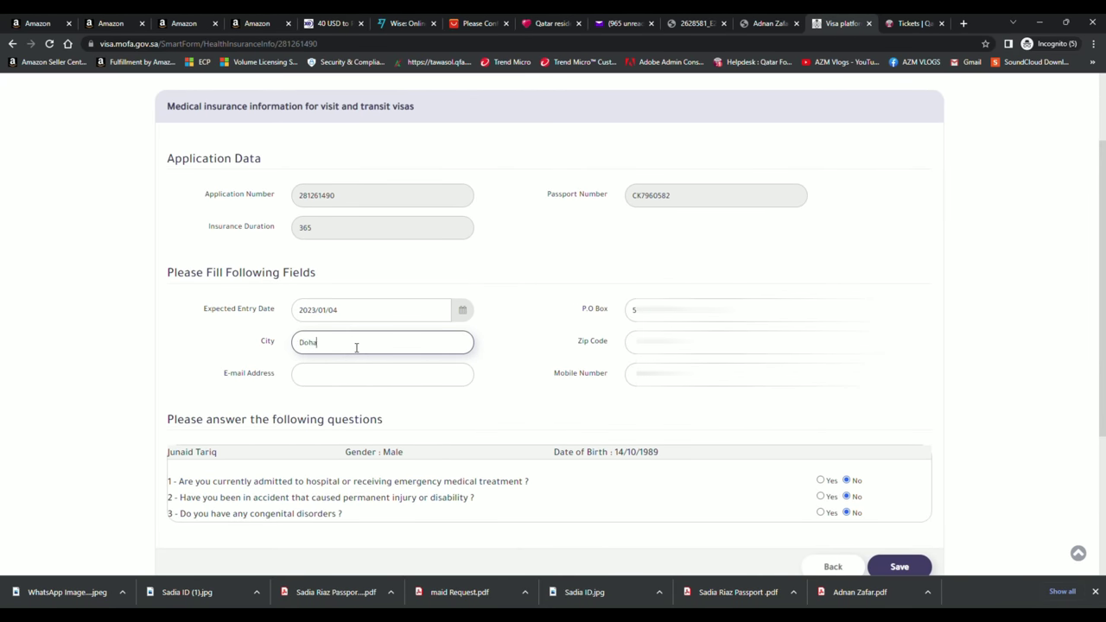
{"action": "key", "text": "Tab"}
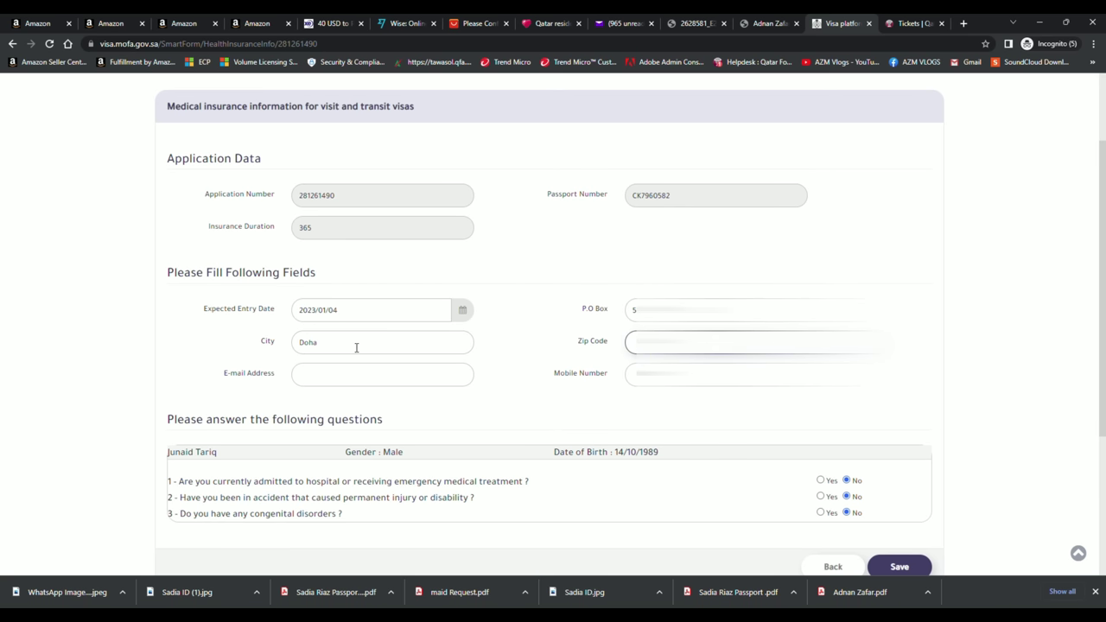
{"action": "key", "text": "Tab"}
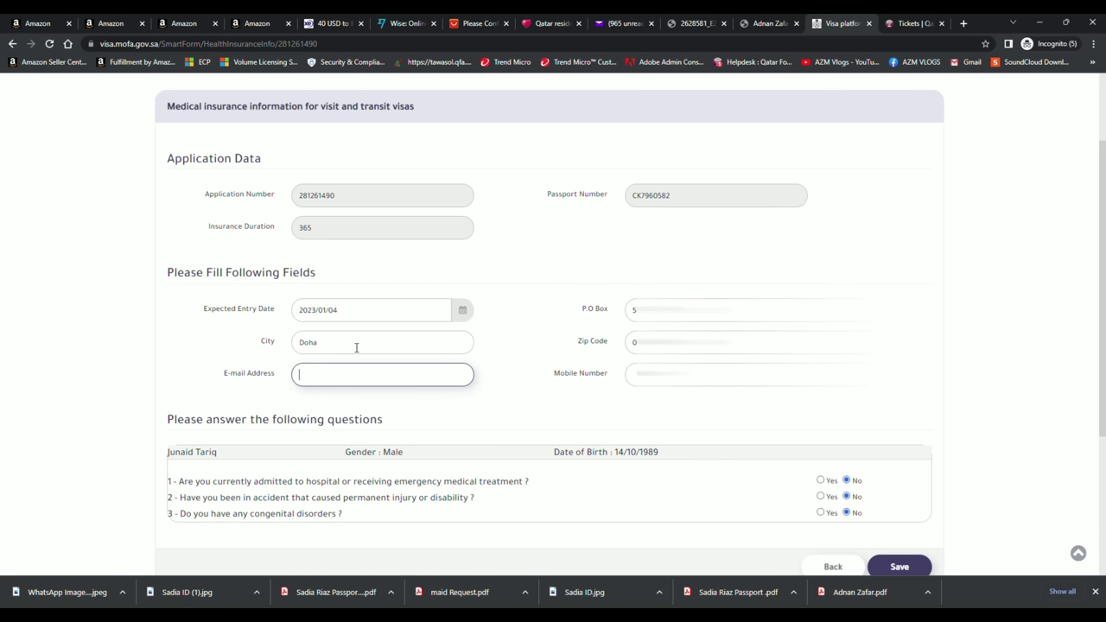
{"action": "key", "text": "Tab"}
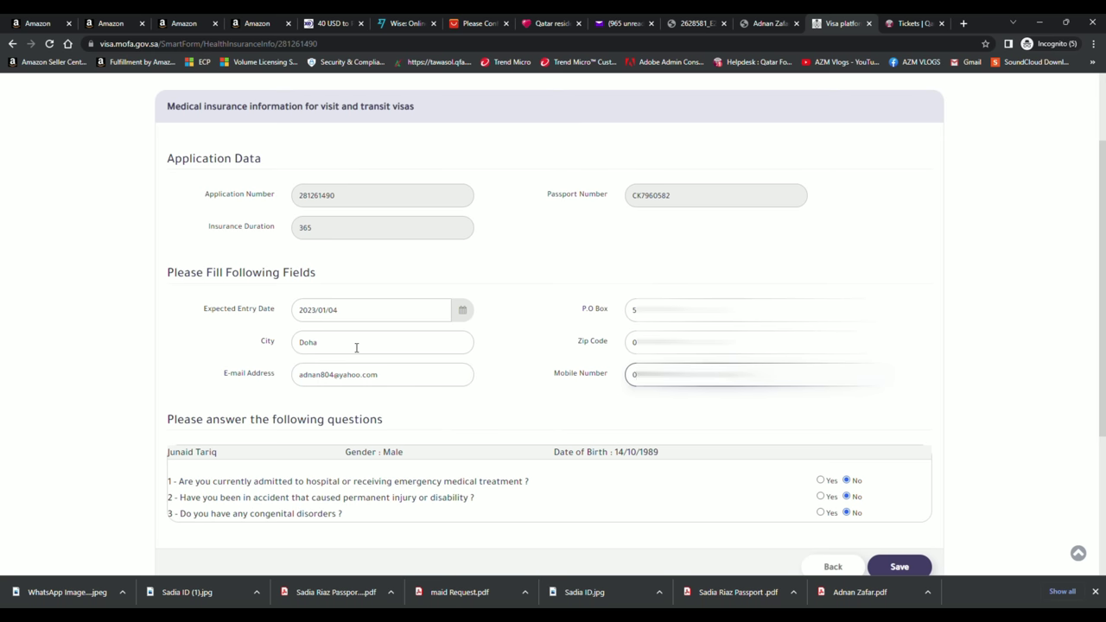
{"action": "scroll", "coordinate": [428, 377], "scroll_direction": "down", "scroll_amount": 2}
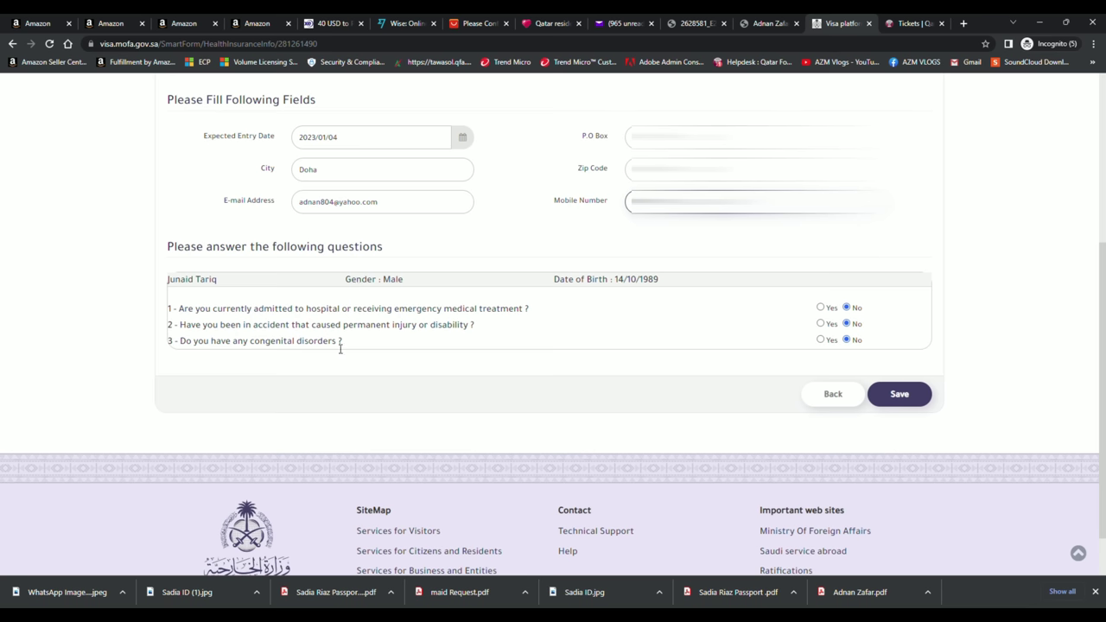
{"action": "left_click", "coordinate": [900, 394]}
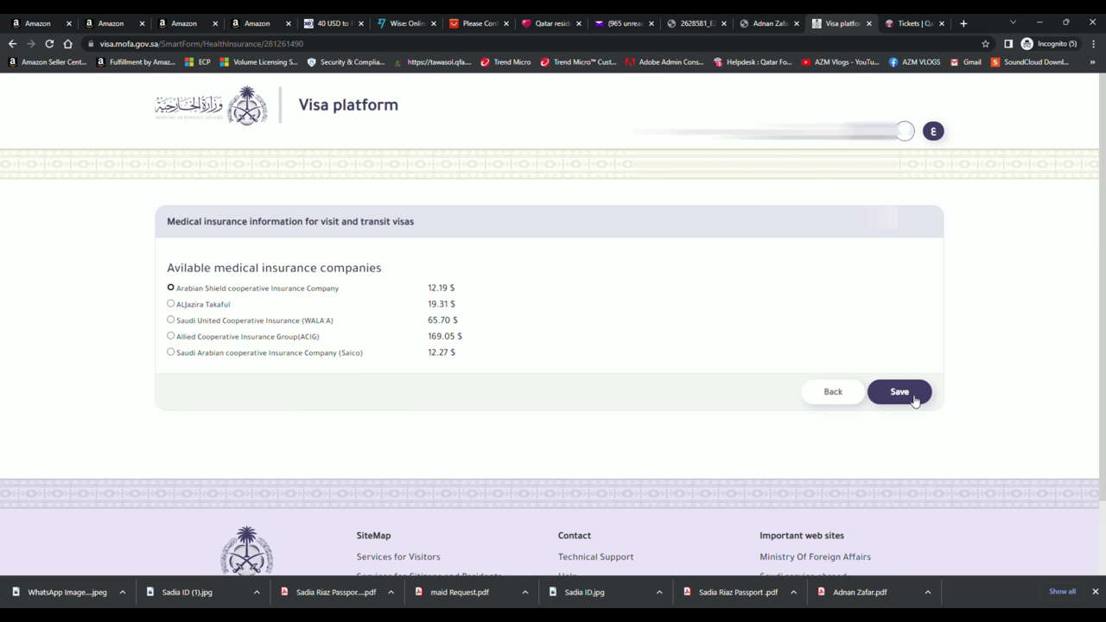
Pick Saudi Arabian cooperative Insurance Company (Saico) at 12.27 $ and save the choice
{"action": "left_click", "coordinate": [268, 356]}
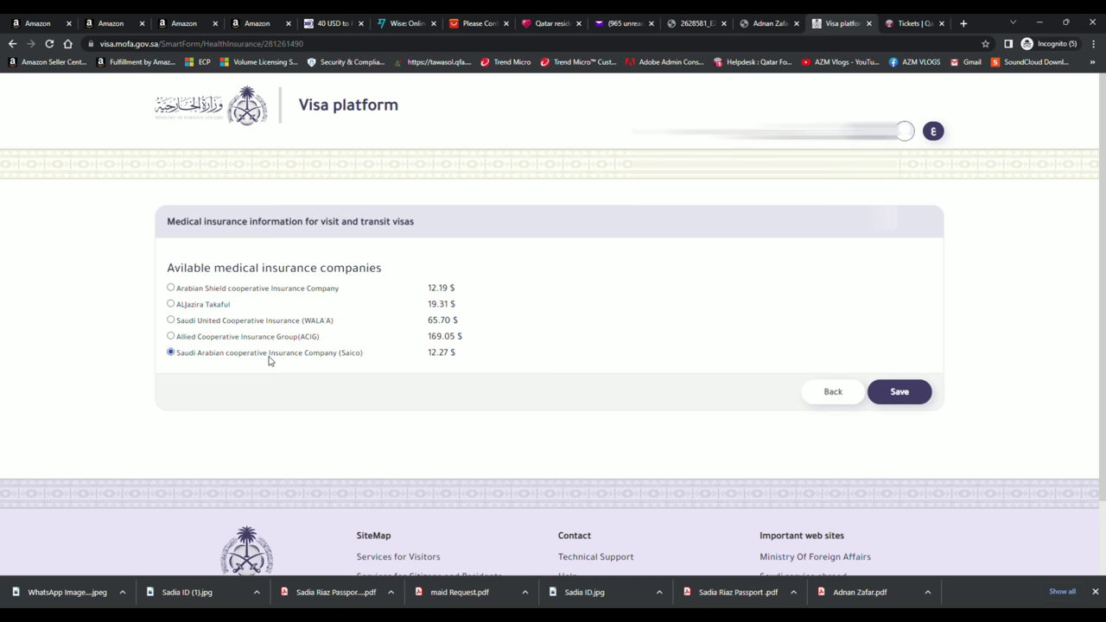
{"action": "left_click", "coordinate": [899, 394]}
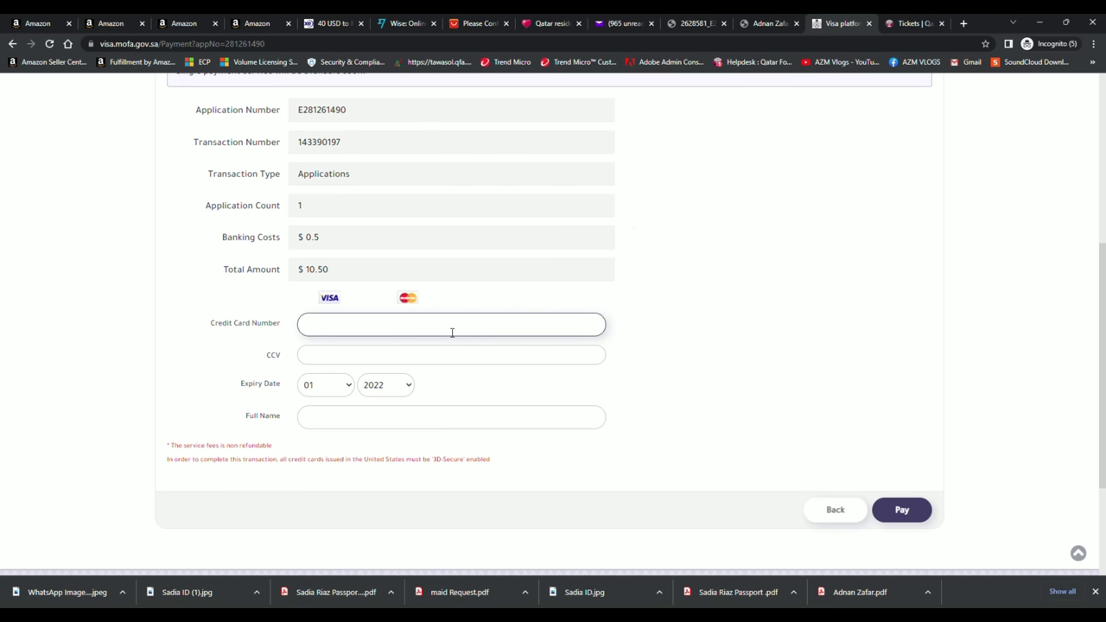
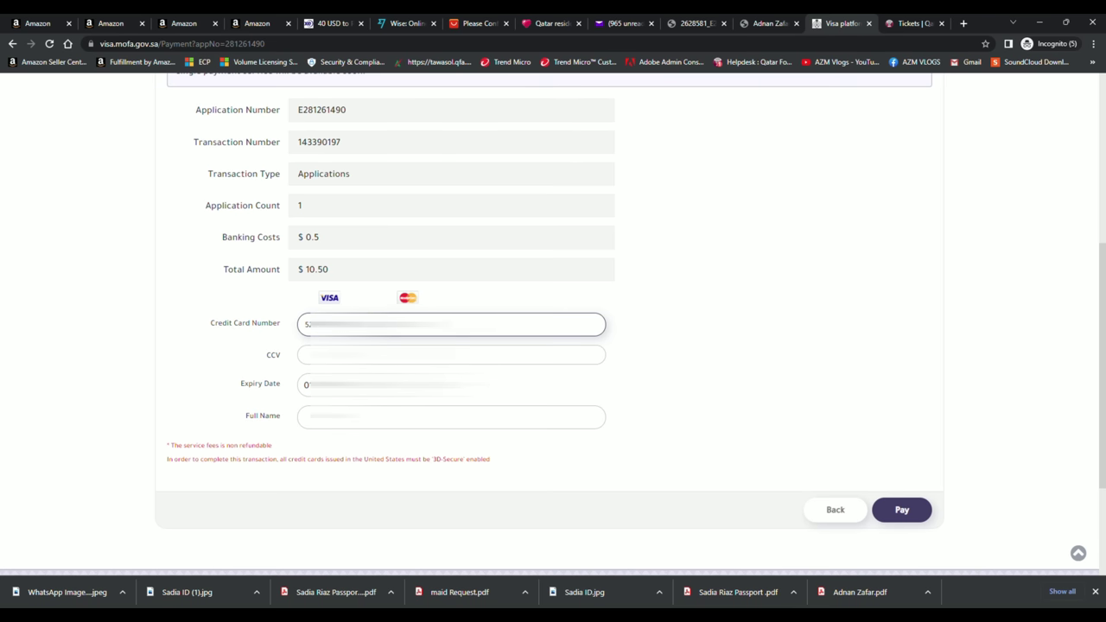
Pay the first $10.50 fee with the card number, security code and cardholder name, then send to bank
{"action": "left_click", "coordinate": [452, 354]}
{"action": "type", "text": "1"}
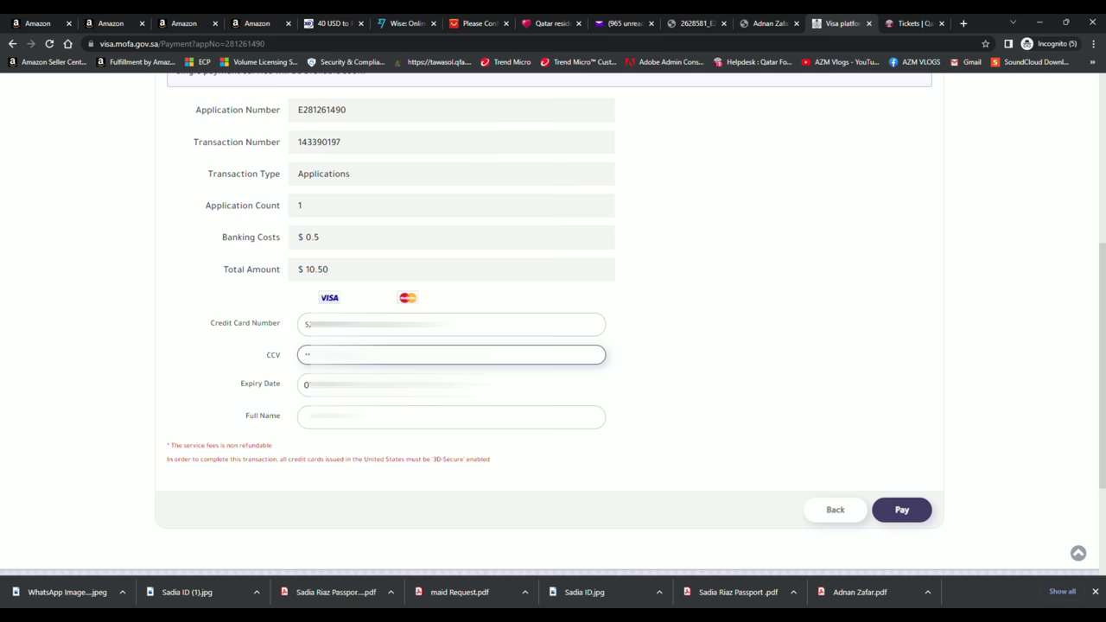
{"action": "key", "text": "Tab"}
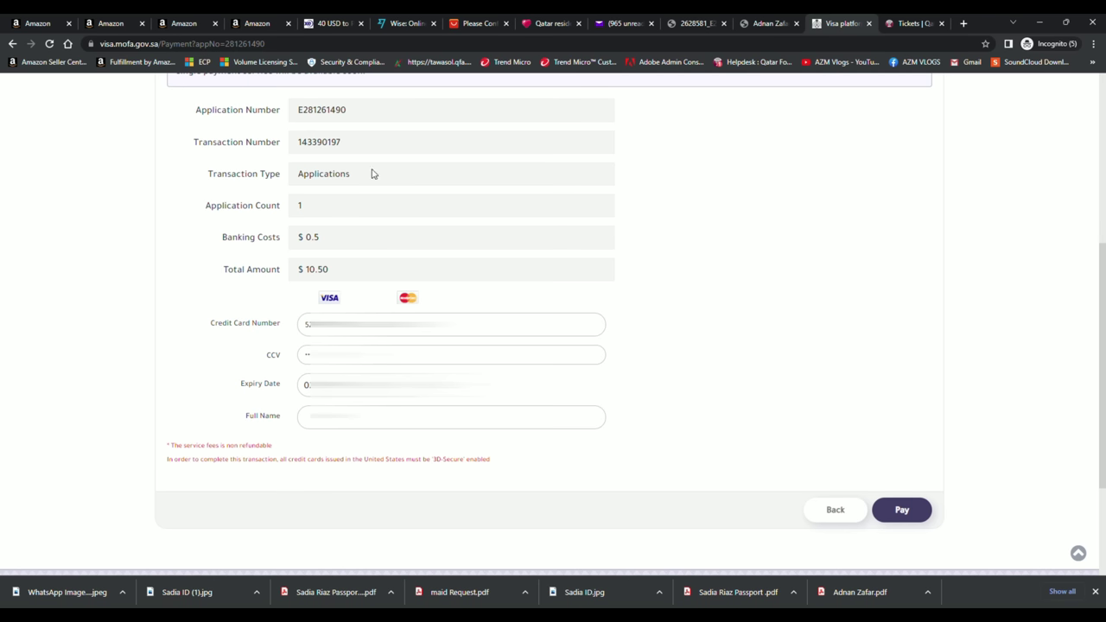
{"action": "left_click", "coordinate": [336, 421]}
{"action": "type", "text": "A"}
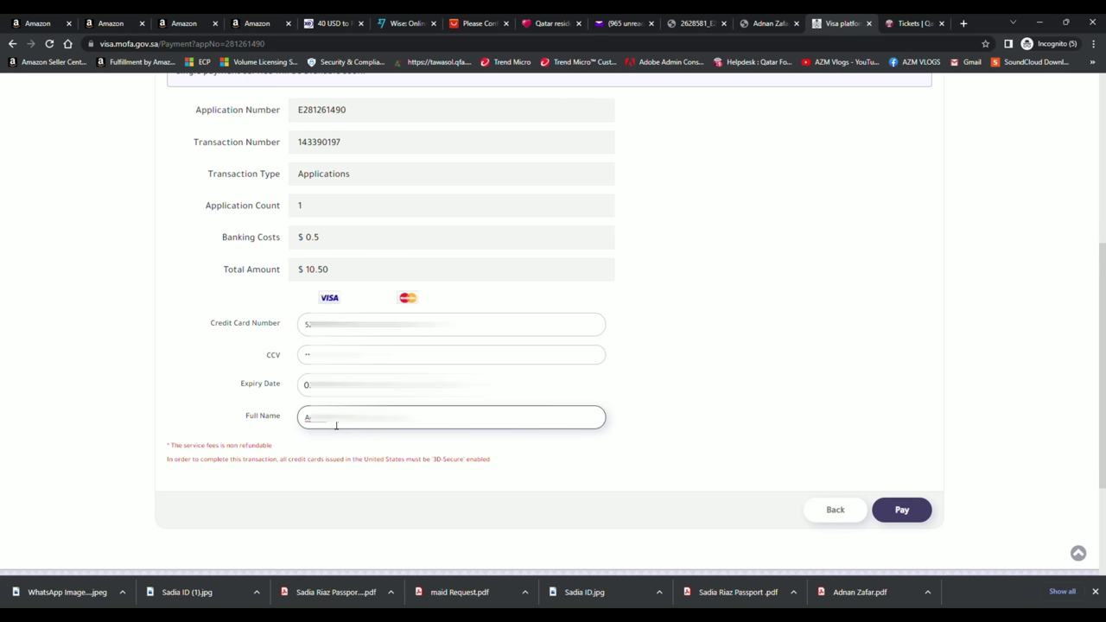
{"action": "left_click", "coordinate": [901, 510]}
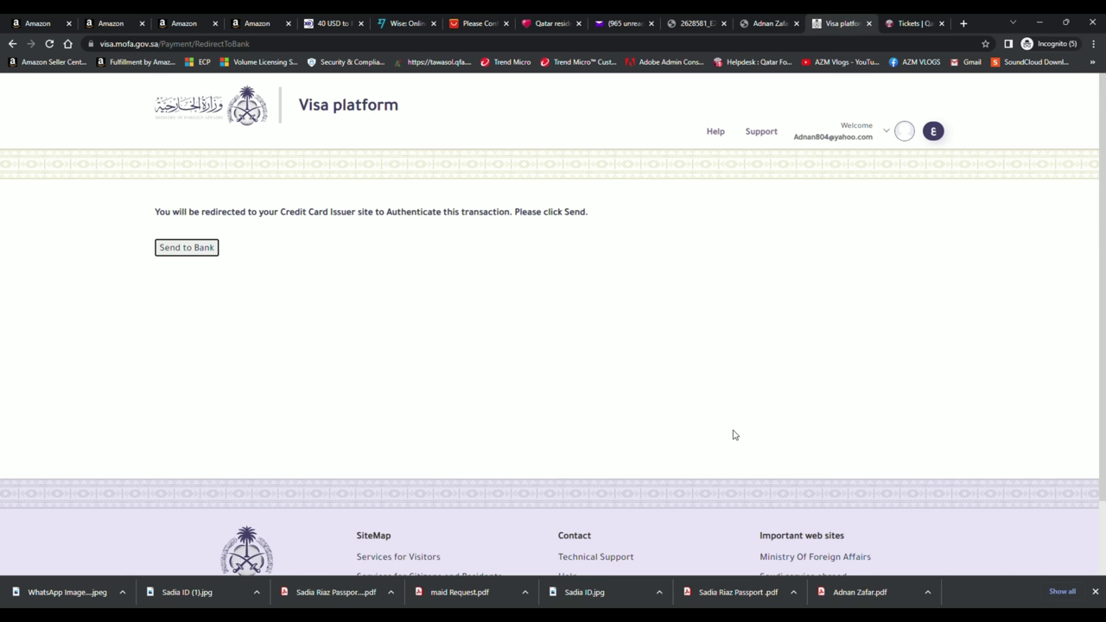
{"action": "left_click", "coordinate": [198, 249]}
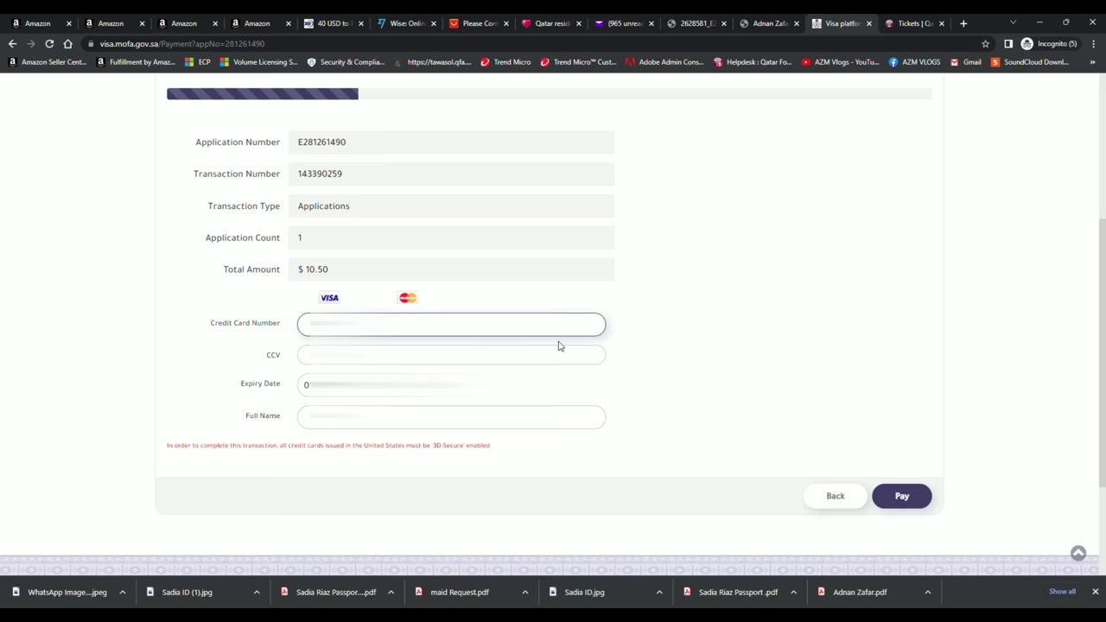
Pay the second $10.50 fee with the card's security code and cardholder name
{"action": "left_click", "coordinate": [558, 354]}
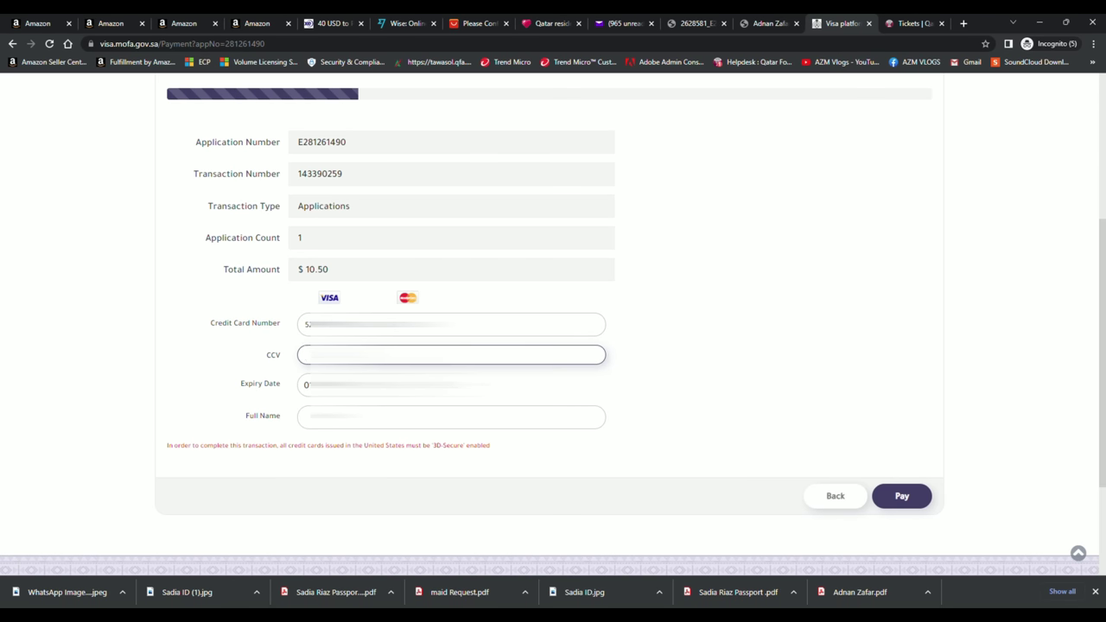
{"action": "left_click", "coordinate": [334, 417]}
{"action": "type", "text": "A"}
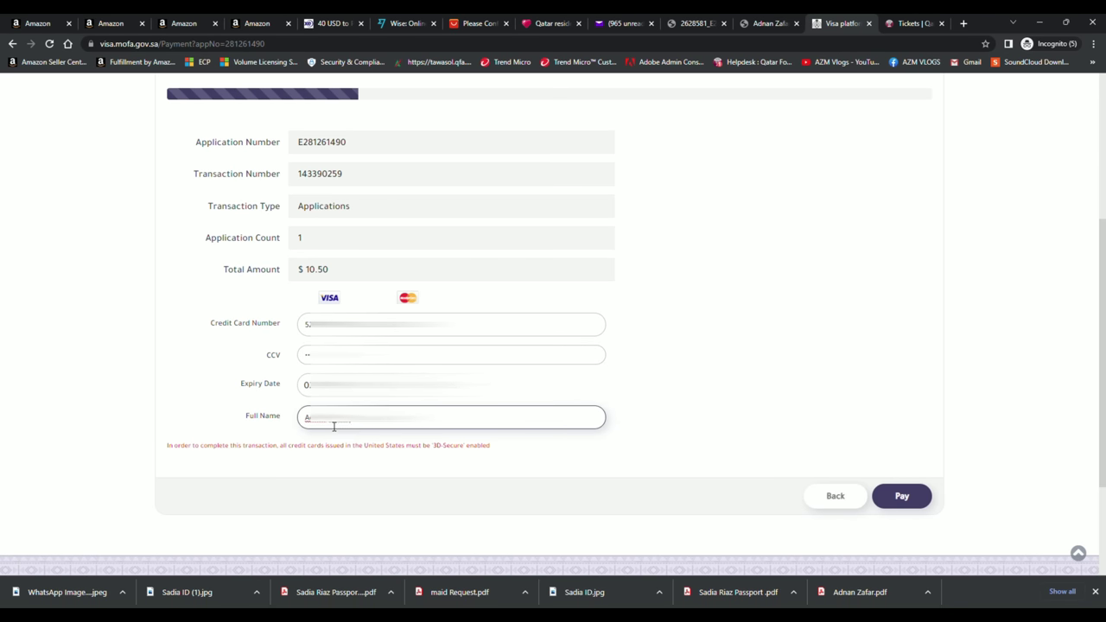
{"action": "left_click", "coordinate": [899, 499]}
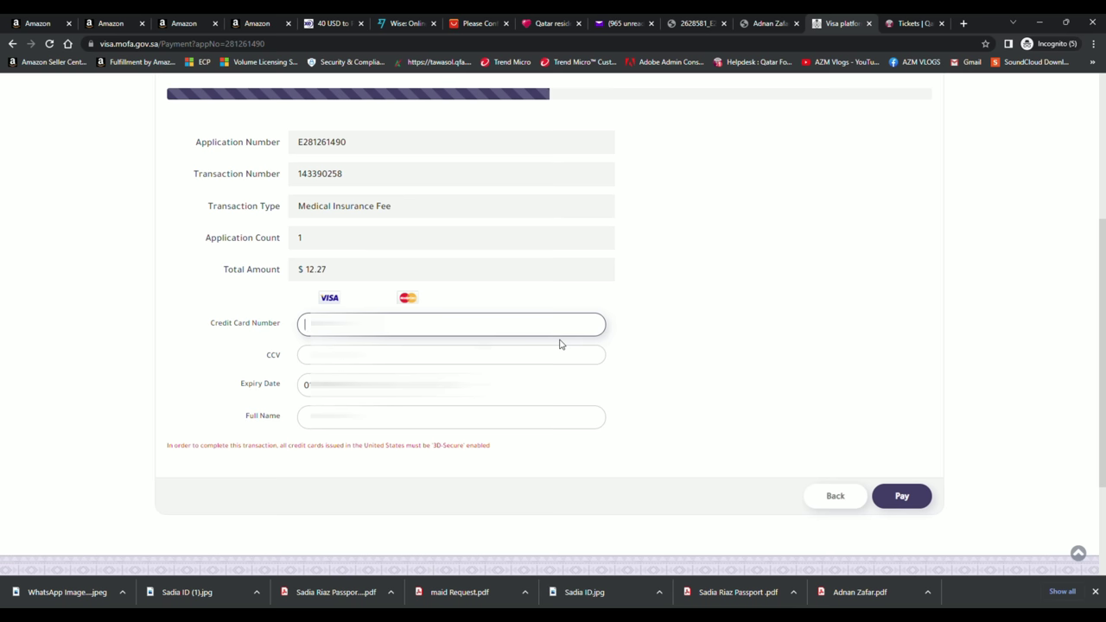
Pay the $12.27 medical insurance fee with the security code and cardholder name
{"action": "key", "text": "Tab"}
{"action": "key", "text": "Tab"}
{"action": "left_click", "coordinate": [361, 418]}
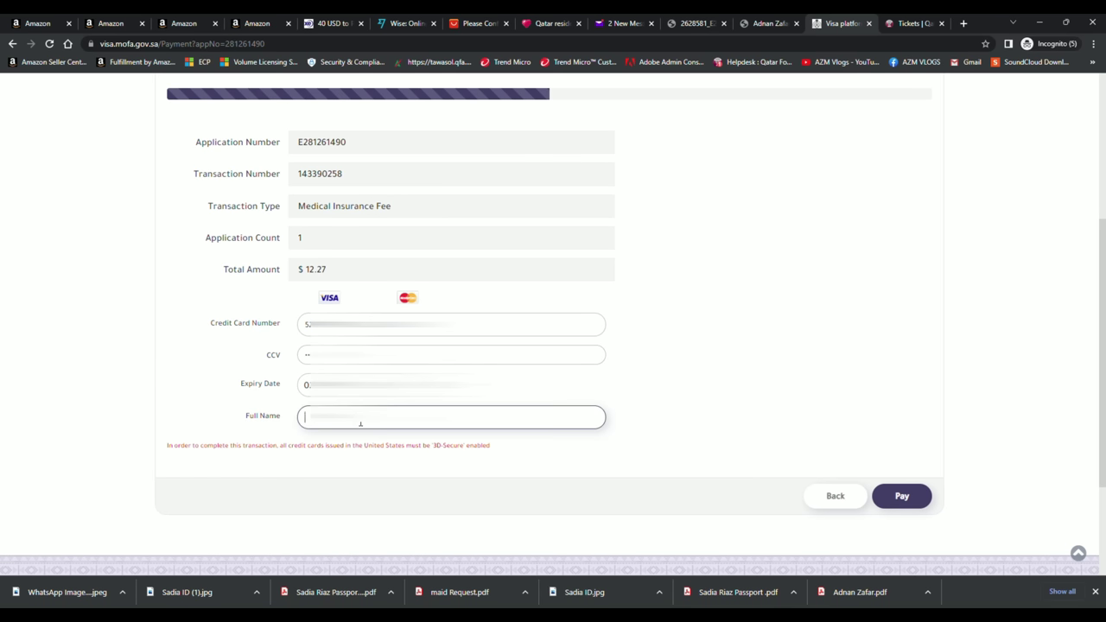
{"action": "type", "text": "A"}
{"action": "key", "text": "Return"}
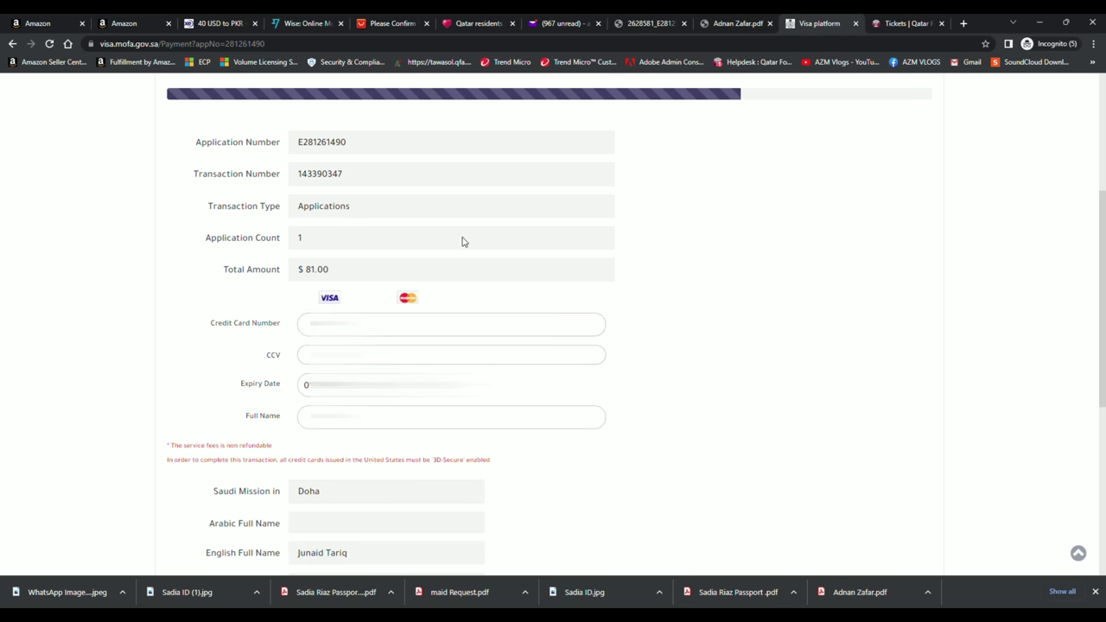
Enter the card number and security code on the $81.00 visa fee form
{"action": "left_click", "coordinate": [450, 324]}
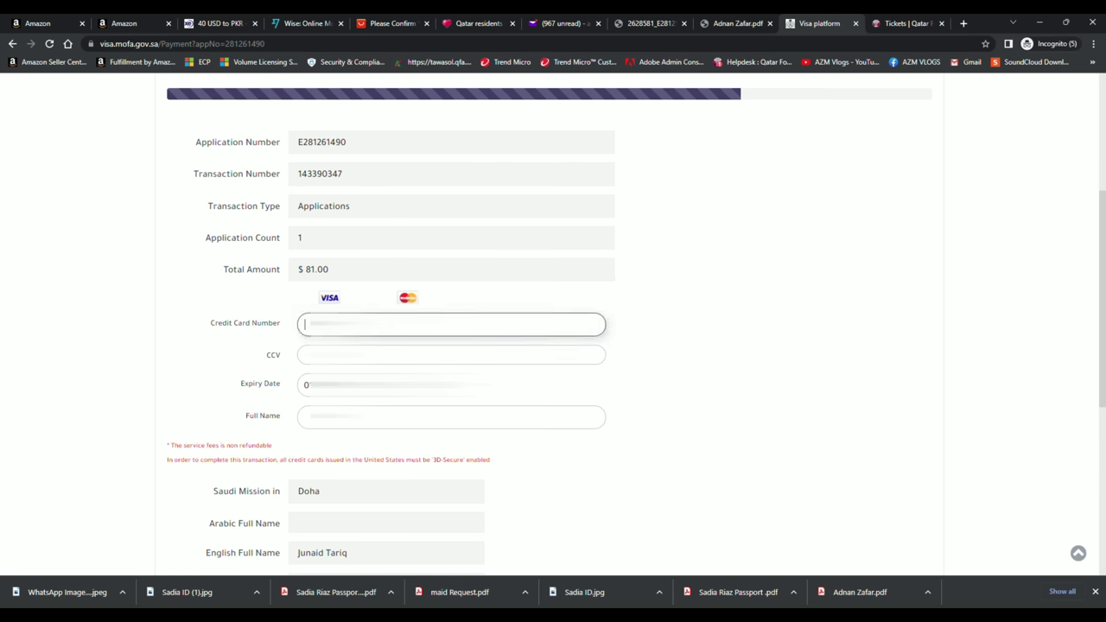
{"action": "key", "text": "Tab"}
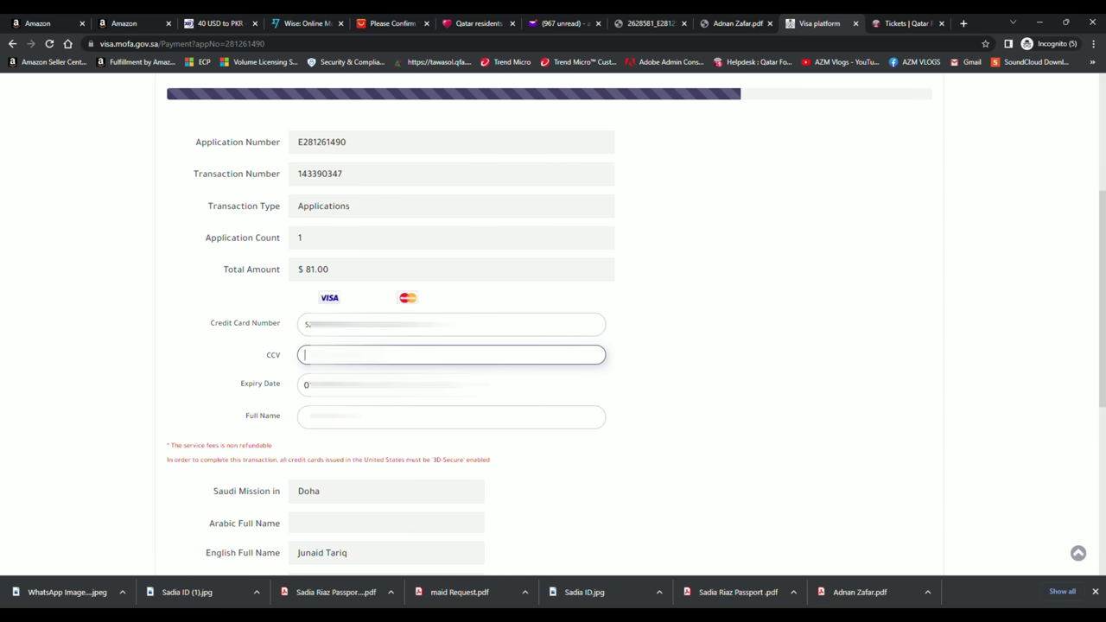
{"action": "type", "text": "***"}
{"action": "key", "text": "Tab"}
{"action": "key", "text": "Tab"}
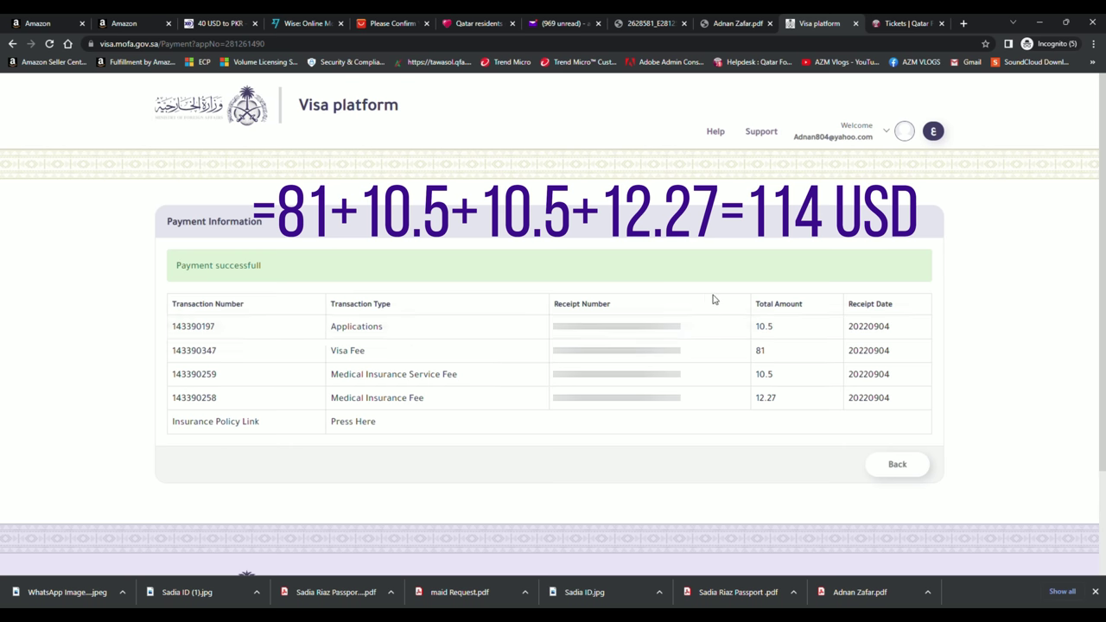
Review the four paid fees totalling 114 USD, then return to the visa applications list
{"action": "left_click_drag", "start_coordinate": [893, 401], "coordinate": [851, 398]}
{"action": "left_click", "coordinate": [181, 314]}
{"action": "left_click", "coordinate": [789, 343]}
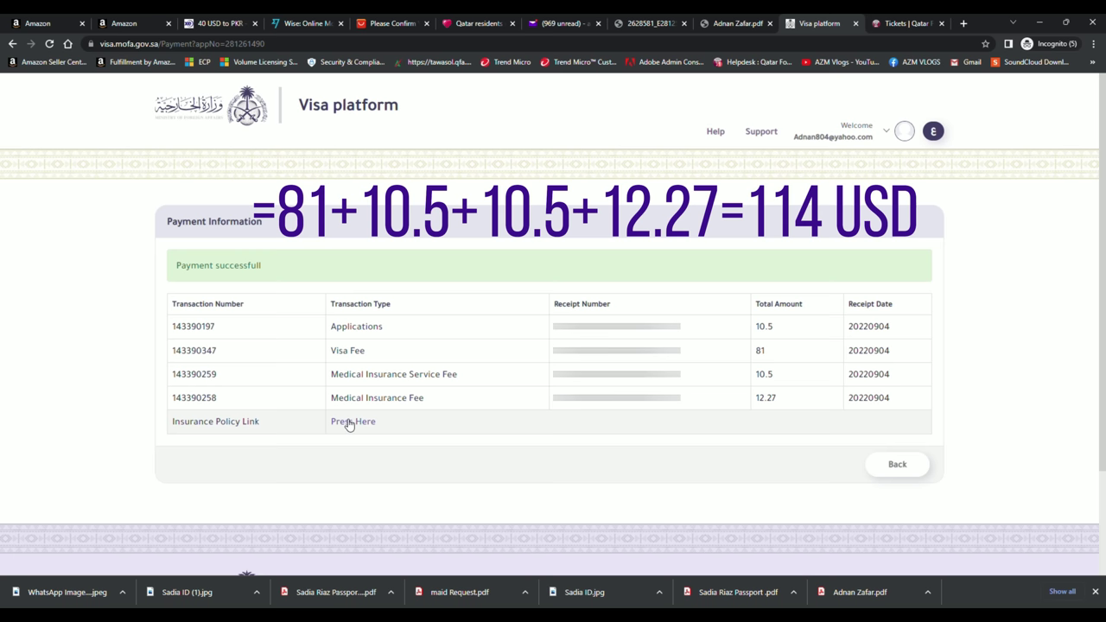
{"action": "left_click", "coordinate": [899, 465]}
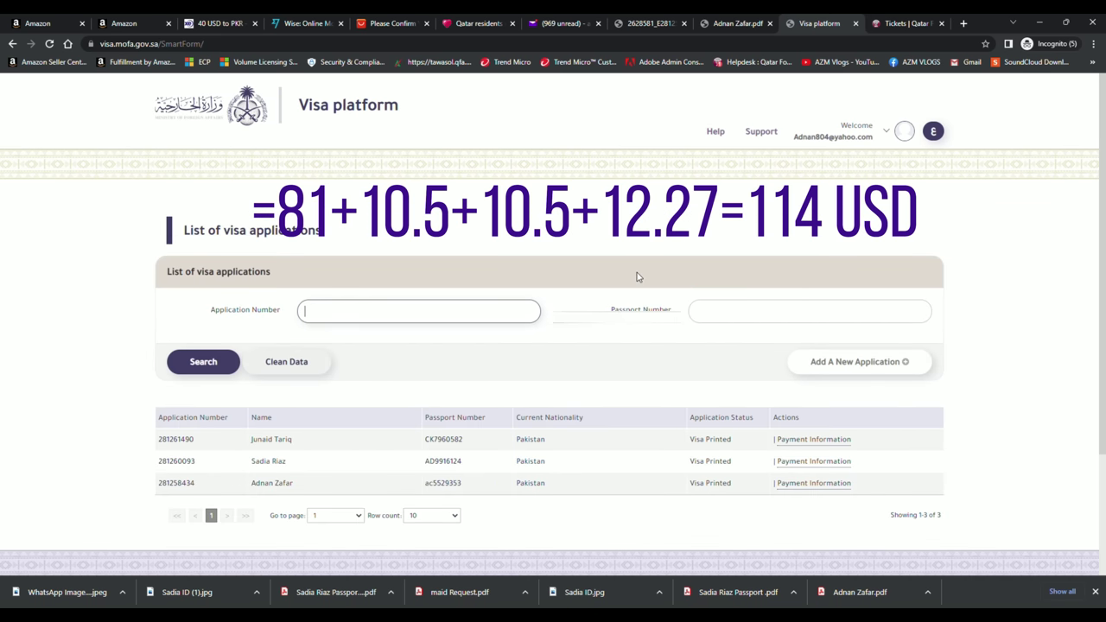
{"action": "left_click", "coordinate": [553, 26]}
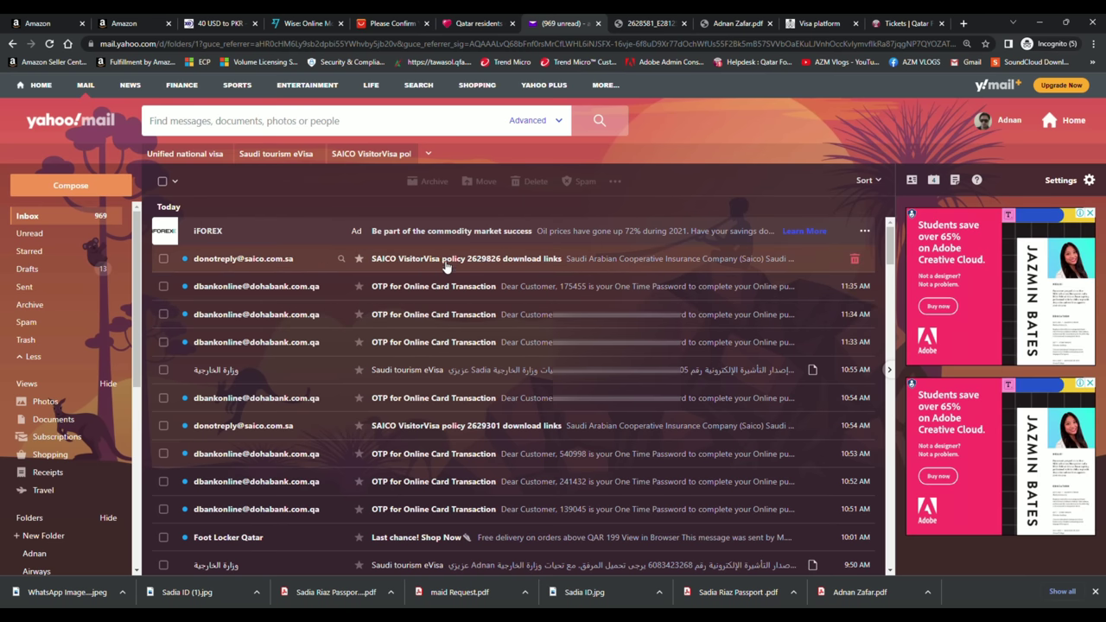
Refresh the inbox, open the new Saudi tourism eVisa e-mail and its e-visa PDF attachment
{"action": "left_click", "coordinate": [69, 217]}
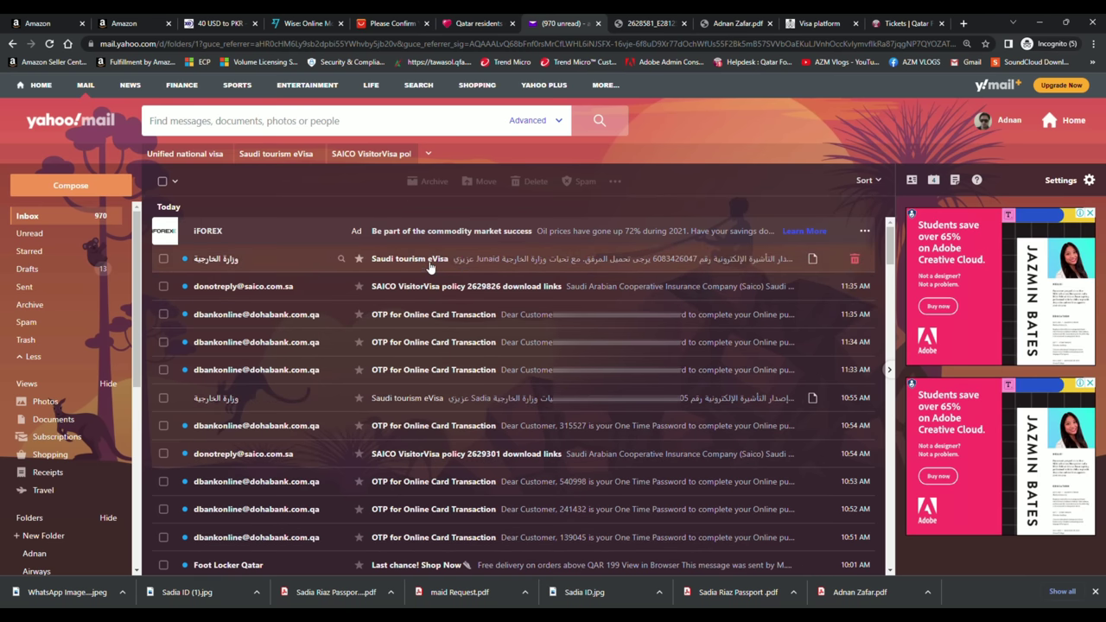
{"action": "left_click", "coordinate": [430, 267]}
{"action": "scroll", "coordinate": [317, 438], "scroll_direction": "down", "scroll_amount": 1}
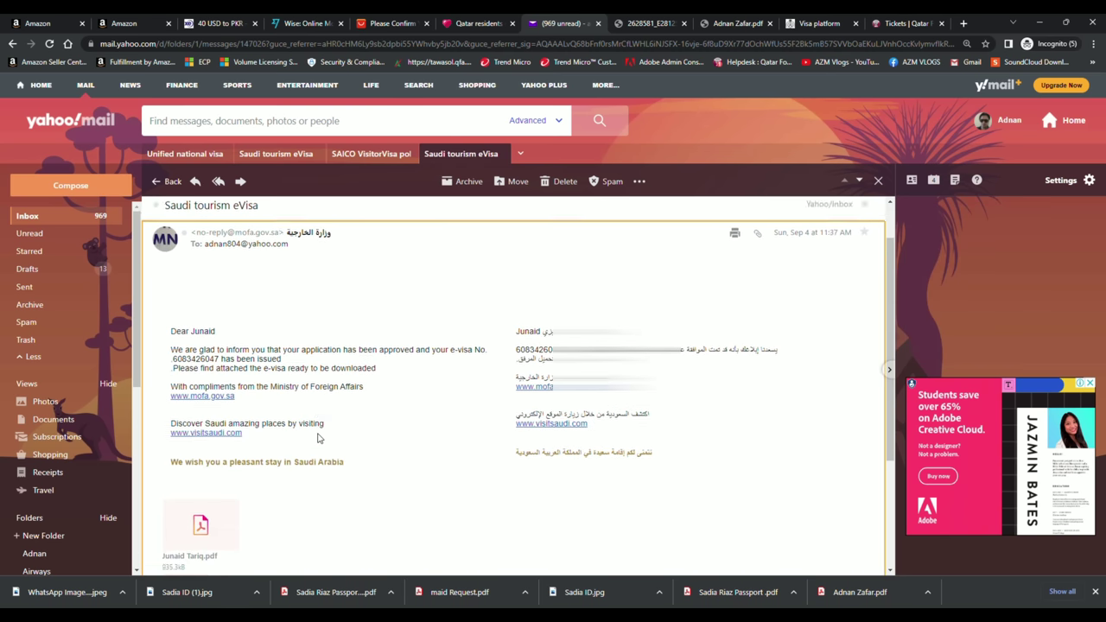
{"action": "scroll", "coordinate": [317, 438], "scroll_direction": "down", "scroll_amount": 3}
{"action": "mouse_move", "coordinate": [213, 362]}
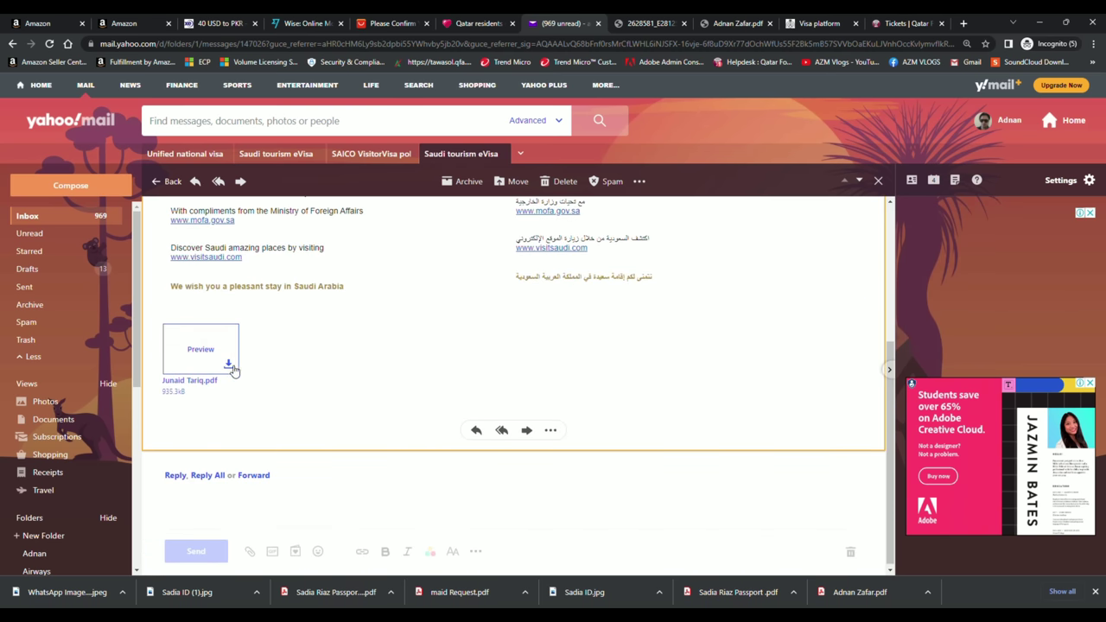
{"action": "left_click", "coordinate": [229, 365]}
{"action": "scroll", "coordinate": [652, 319], "scroll_direction": "down", "scroll_amount": 4}
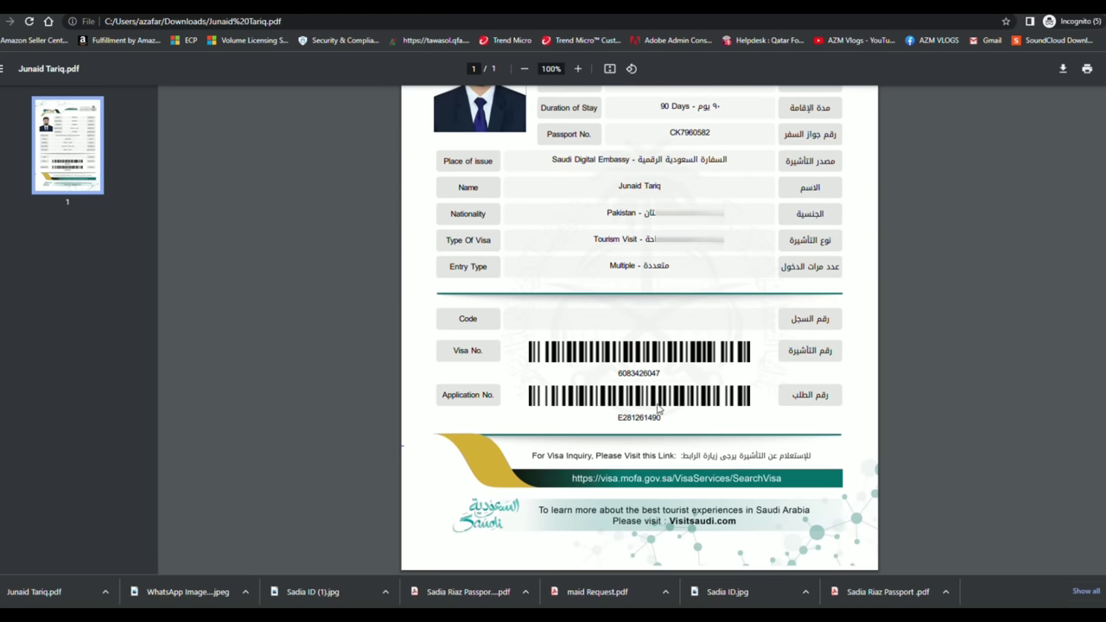
Scroll back through the 90-day multiple-entry tourism e-visa PDF
{"action": "scroll", "coordinate": [659, 411], "scroll_direction": "up", "scroll_amount": 3}
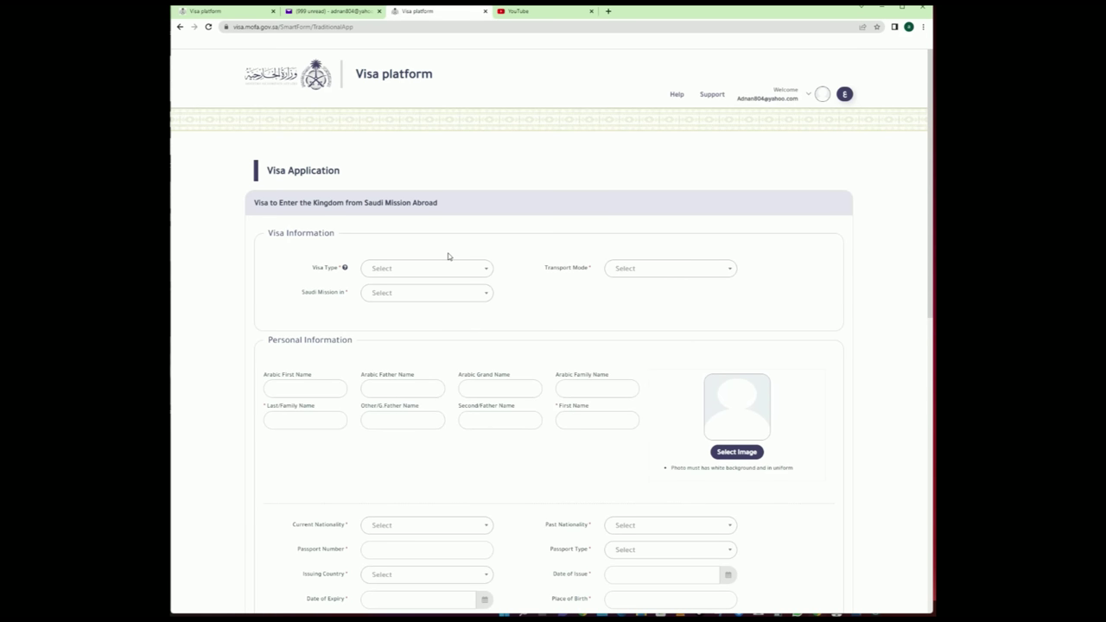
Set visa type Tourism Visit, transport mode Open and Saudi mission Doha
{"action": "left_click", "coordinate": [452, 271]}
{"action": "scroll", "coordinate": [441, 358], "scroll_direction": "down", "scroll_amount": 1}
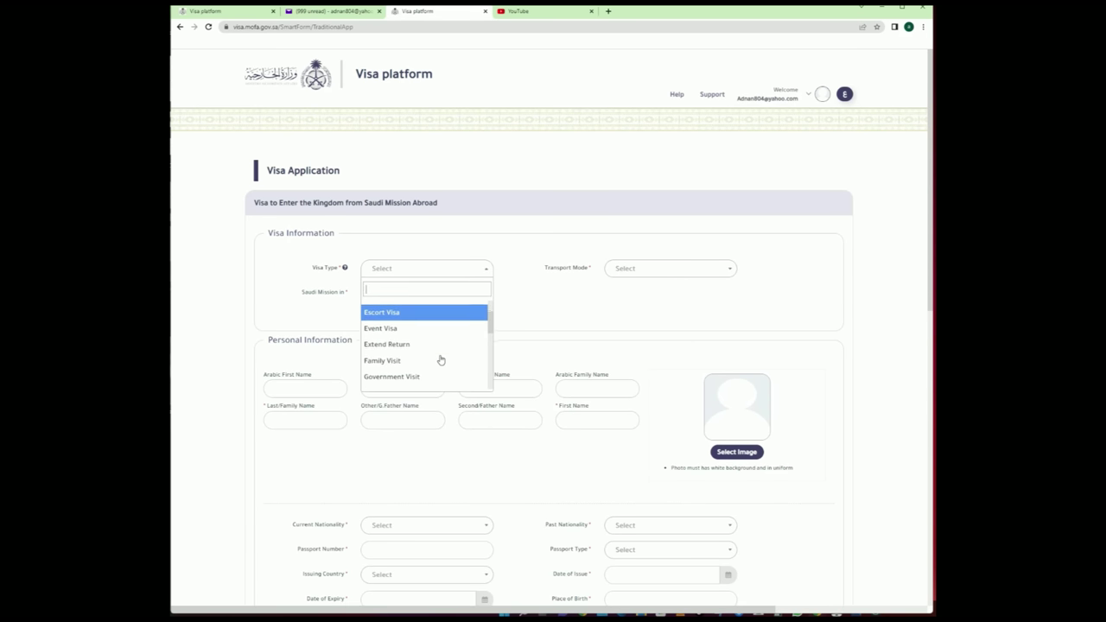
{"action": "scroll", "coordinate": [441, 360], "scroll_direction": "down", "scroll_amount": 4}
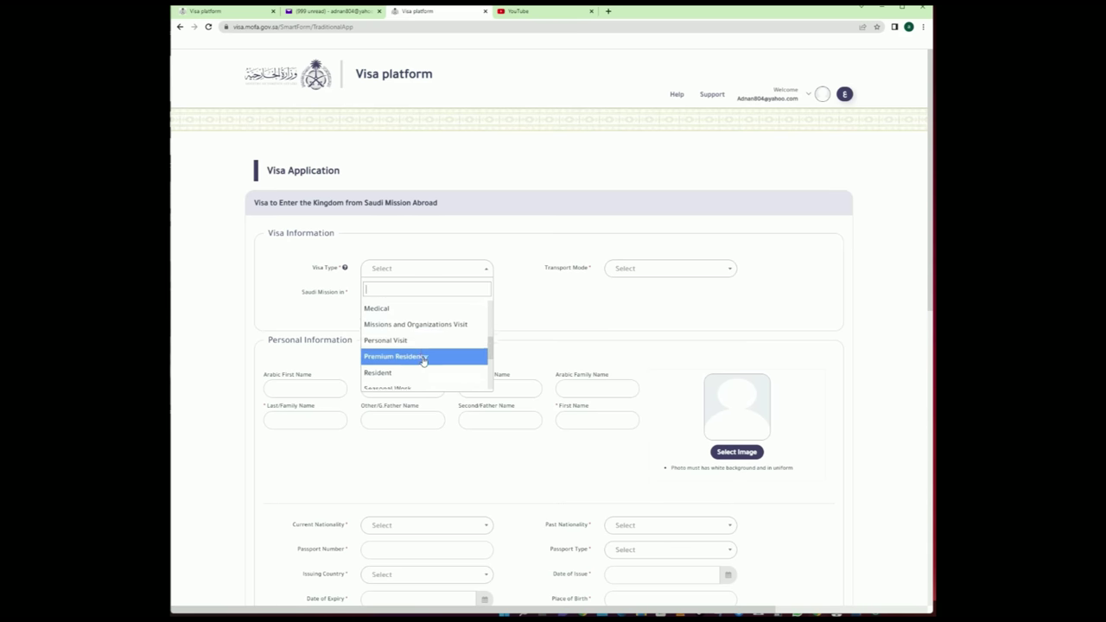
{"action": "scroll", "coordinate": [424, 362], "scroll_direction": "down", "scroll_amount": 3}
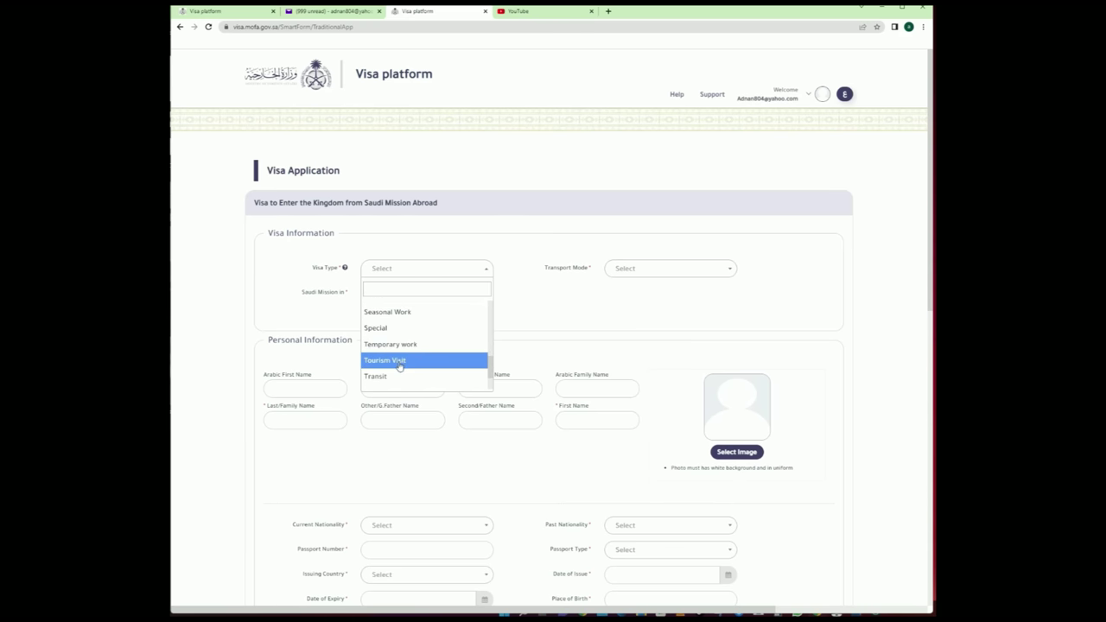
{"action": "left_click", "coordinate": [400, 363]}
{"action": "left_click", "coordinate": [640, 268]}
{"action": "left_click", "coordinate": [642, 267]}
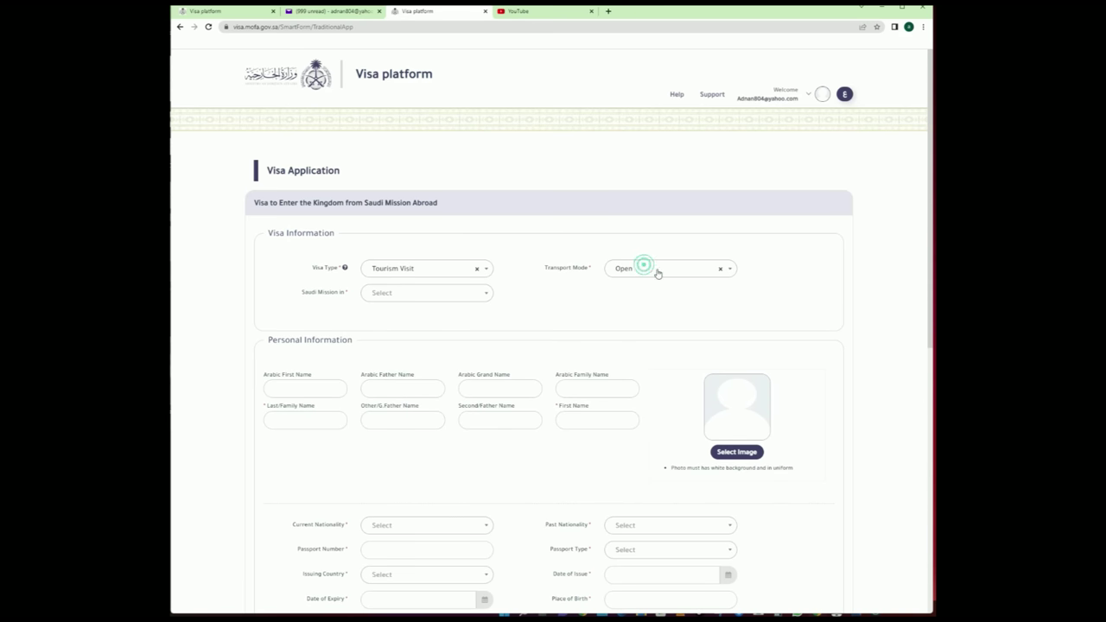
{"action": "left_click", "coordinate": [424, 295]}
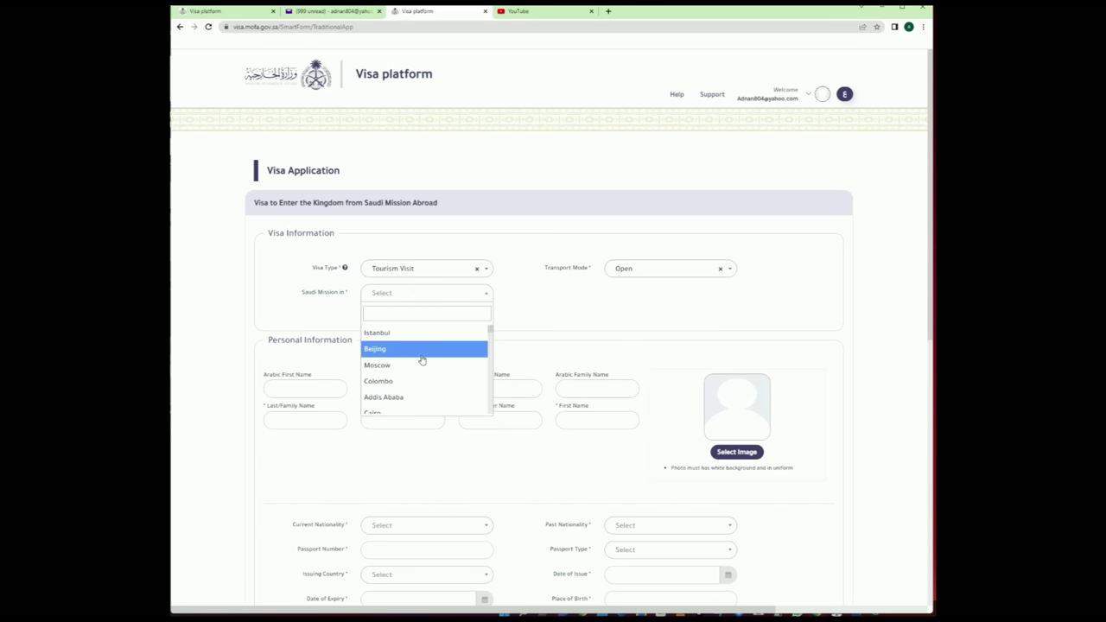
{"action": "type", "text": "doha"}
{"action": "key", "text": "Return"}
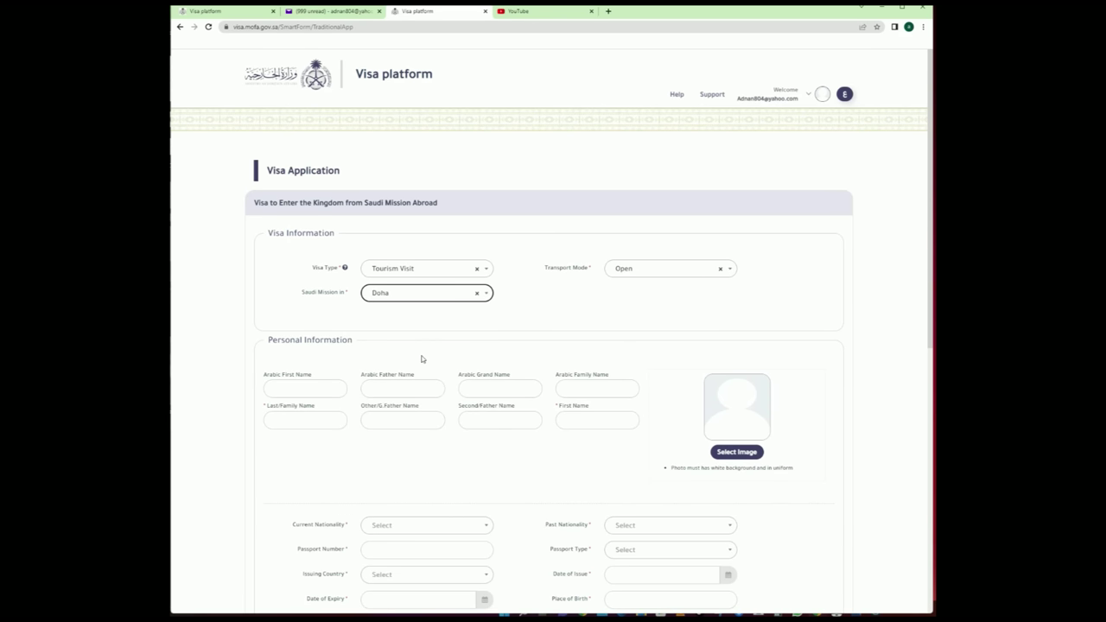
Enter the child's first and last names and select the boy's photo as applicant image
{"action": "left_click", "coordinate": [582, 417]}
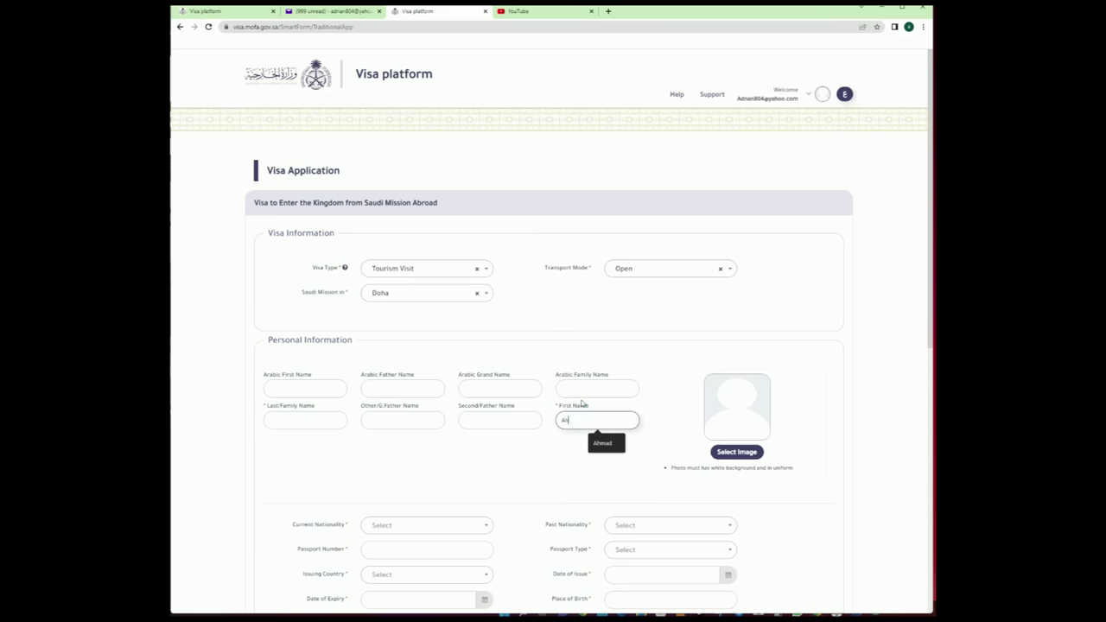
{"action": "left_click", "coordinate": [270, 420]}
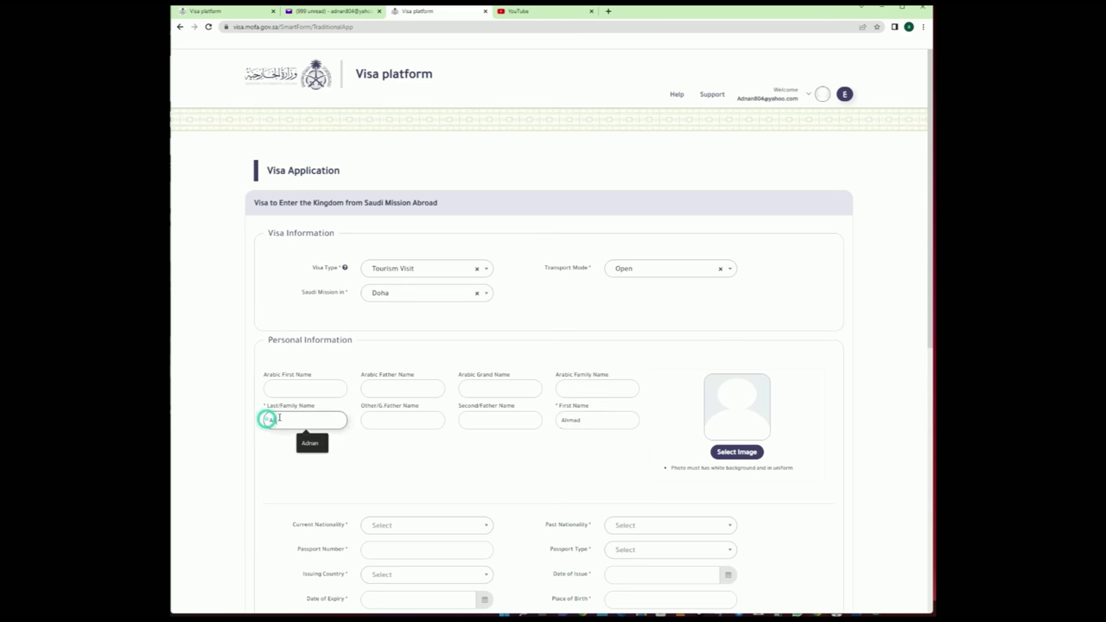
{"action": "left_click", "coordinate": [735, 452]}
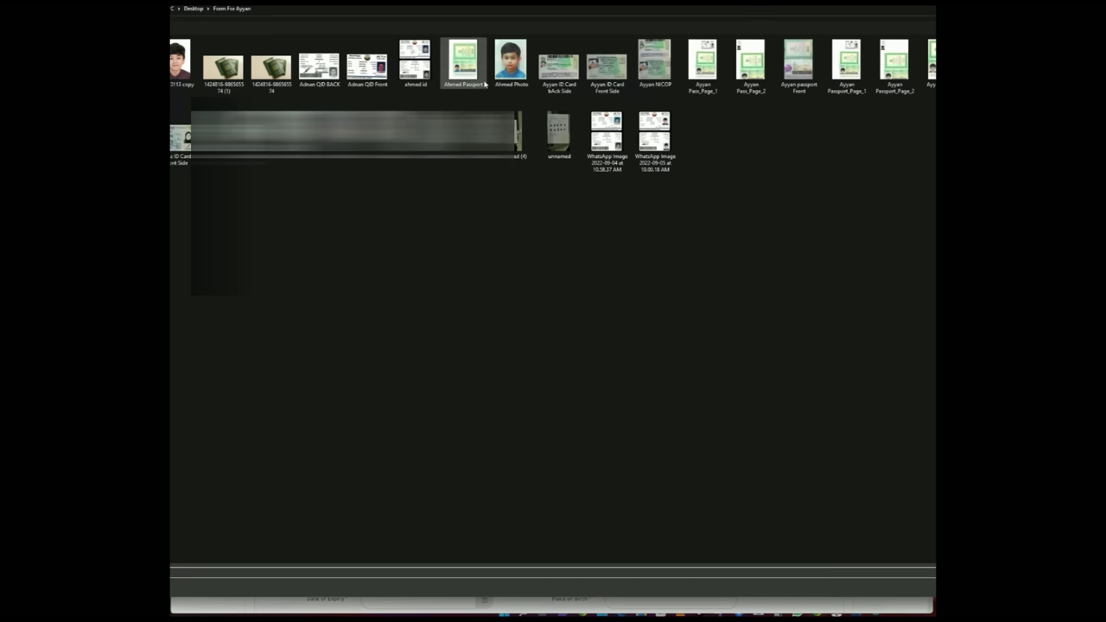
{"action": "double_click", "coordinate": [511, 61]}
Set both current and past nationality to Pakistan
{"action": "scroll", "coordinate": [416, 499], "scroll_direction": "down", "scroll_amount": 2}
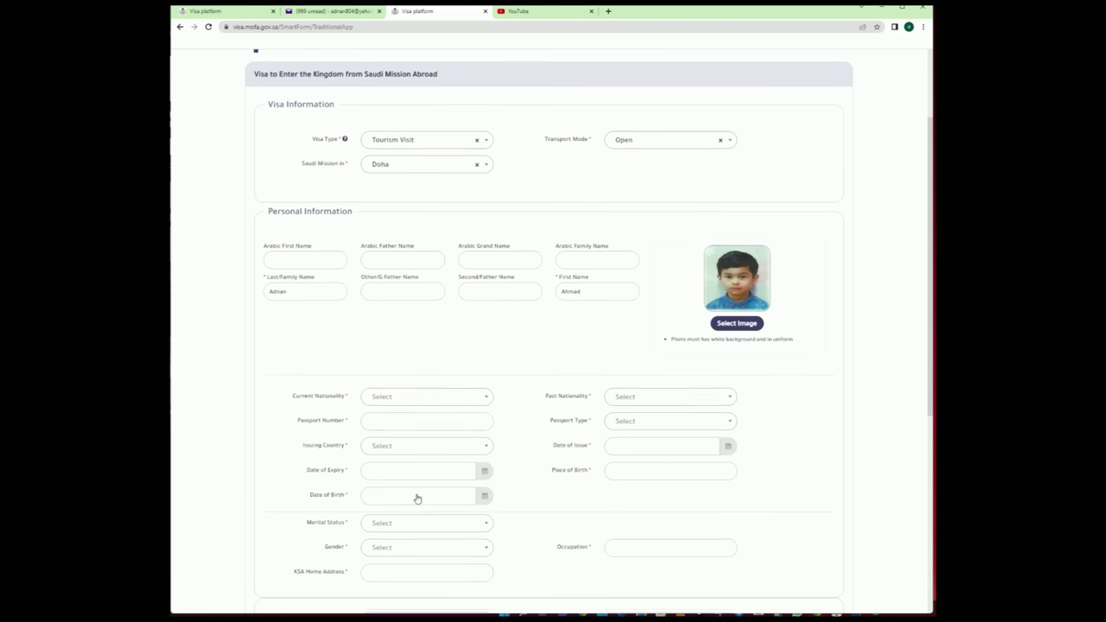
{"action": "left_click", "coordinate": [410, 393]}
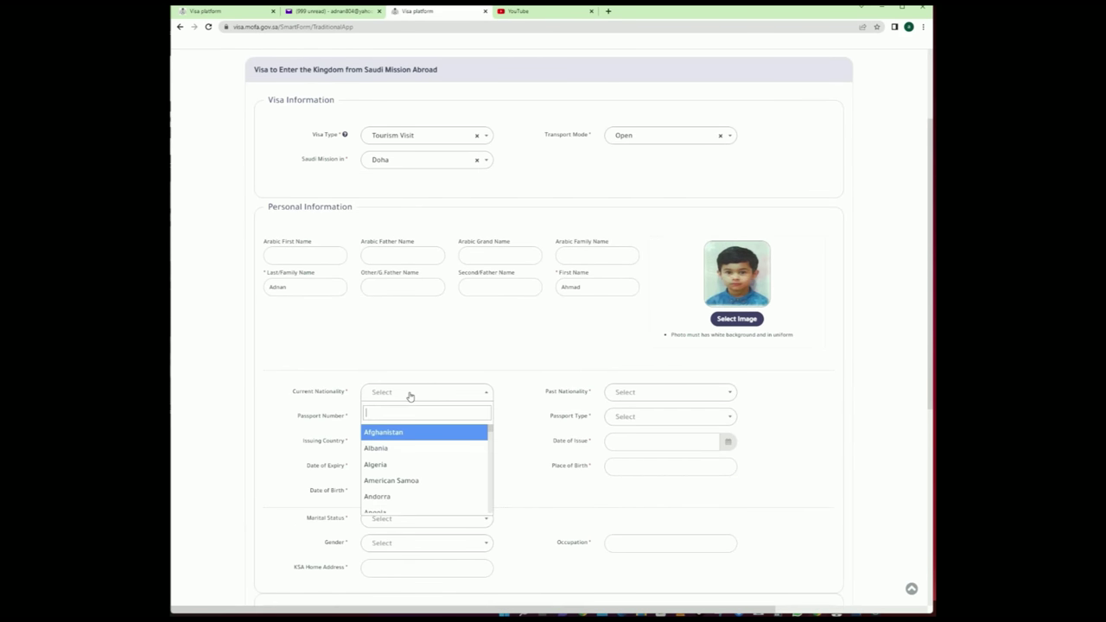
{"action": "type", "text": "pak"}
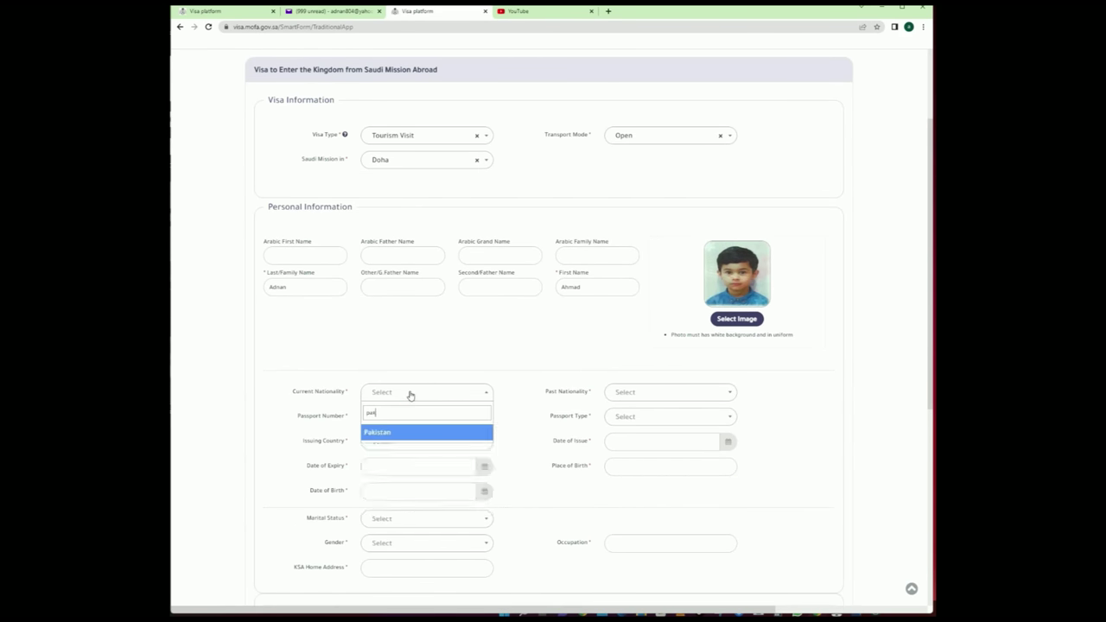
{"action": "key", "text": "Return"}
{"action": "left_click", "coordinate": [649, 394]}
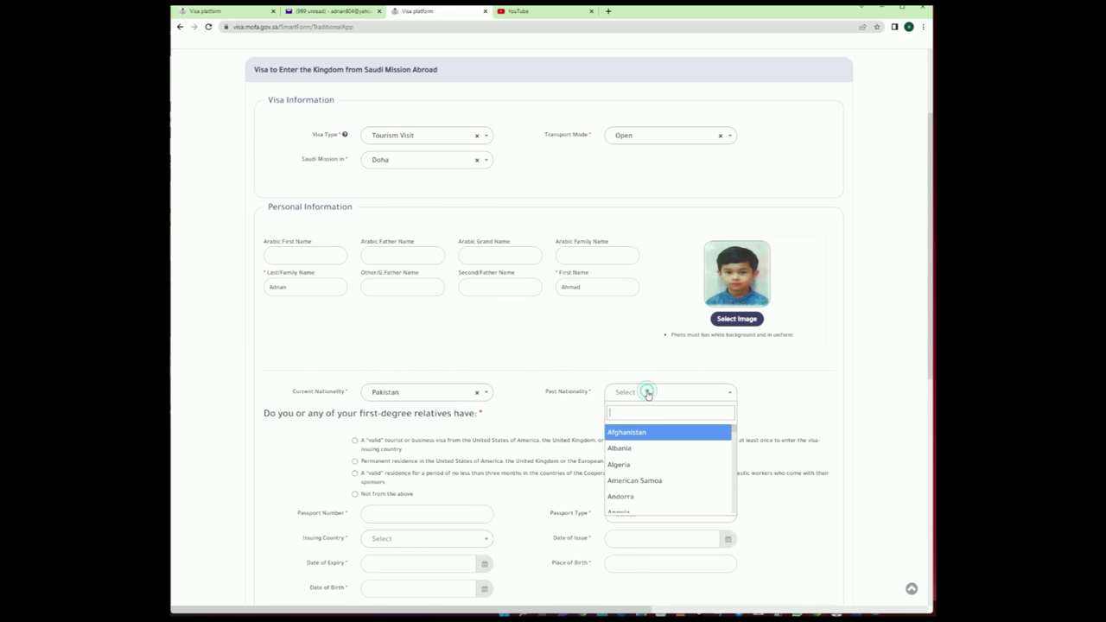
{"action": "type", "text": "pa"}
{"action": "key", "text": "Return"}
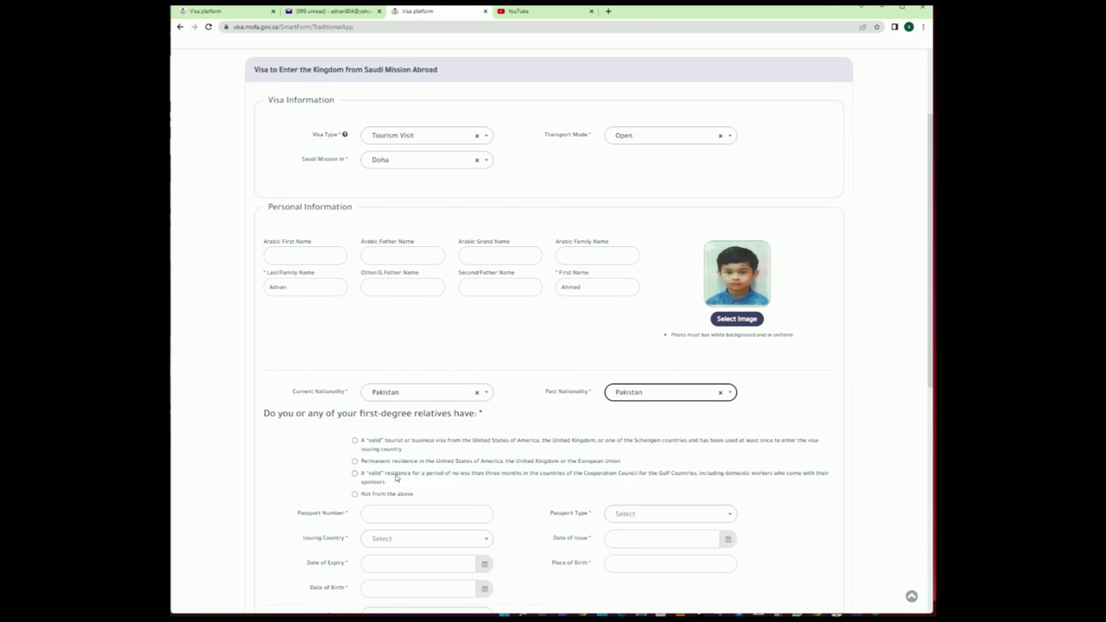
Declare a valid GCC residence with its number and expiry date 2023/10/25
{"action": "left_click", "coordinate": [396, 475]}
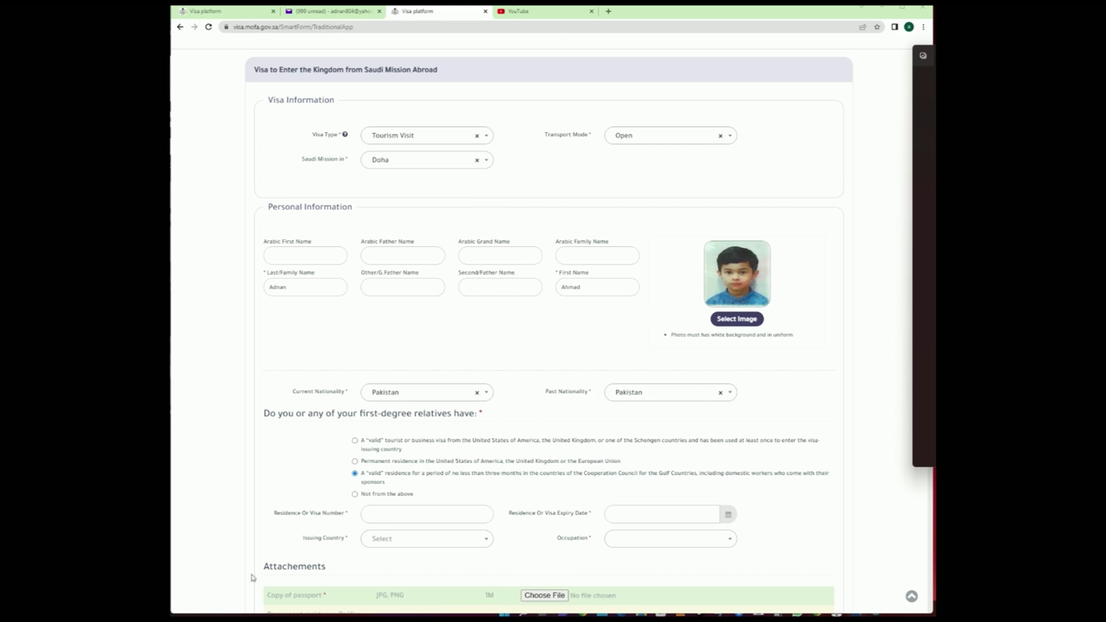
{"action": "left_click", "coordinate": [397, 516]}
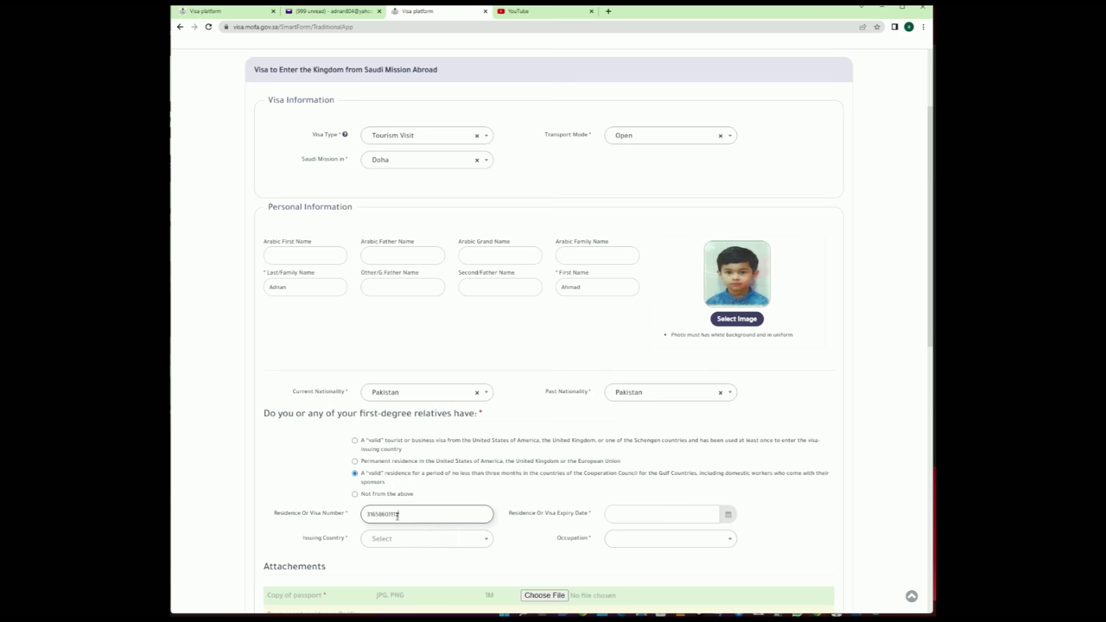
{"action": "key", "text": "Tab"}
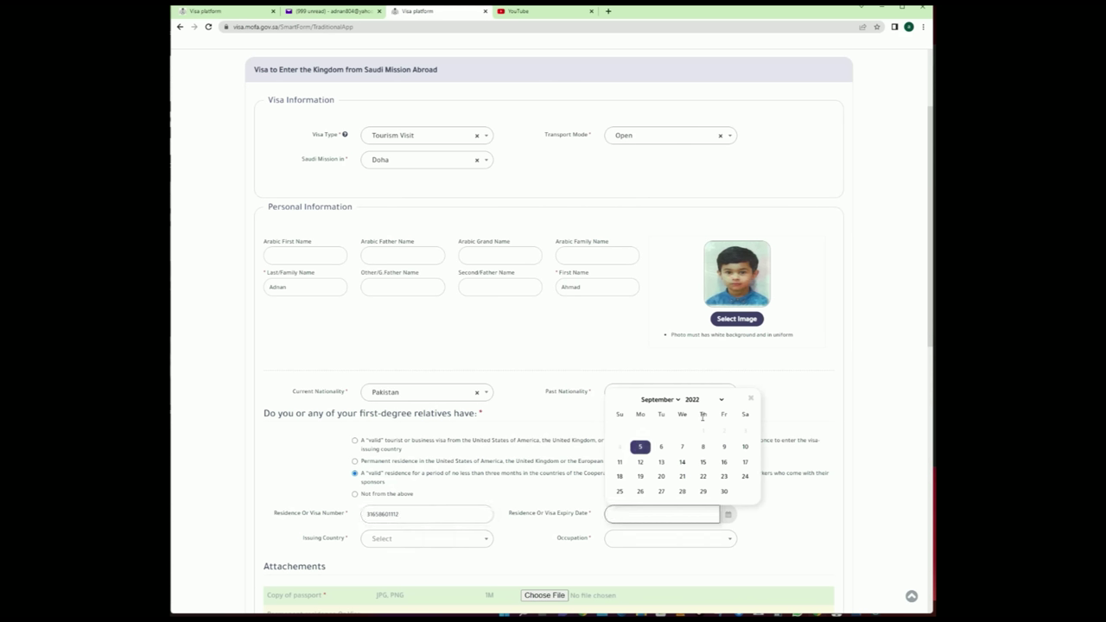
{"action": "left_click", "coordinate": [691, 400]}
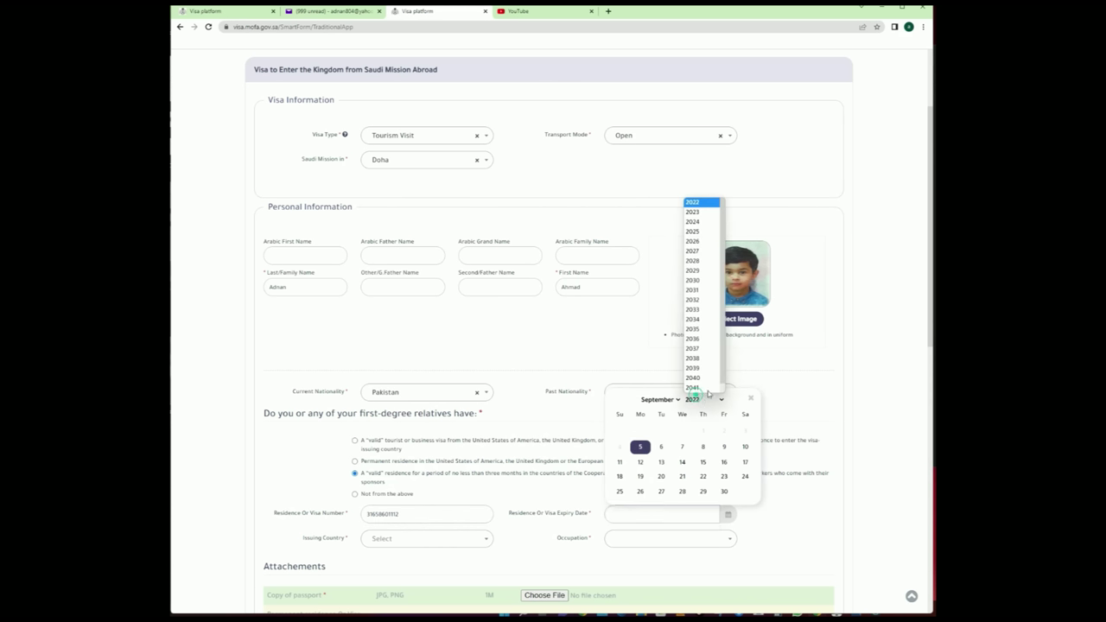
{"action": "left_click", "coordinate": [698, 214]}
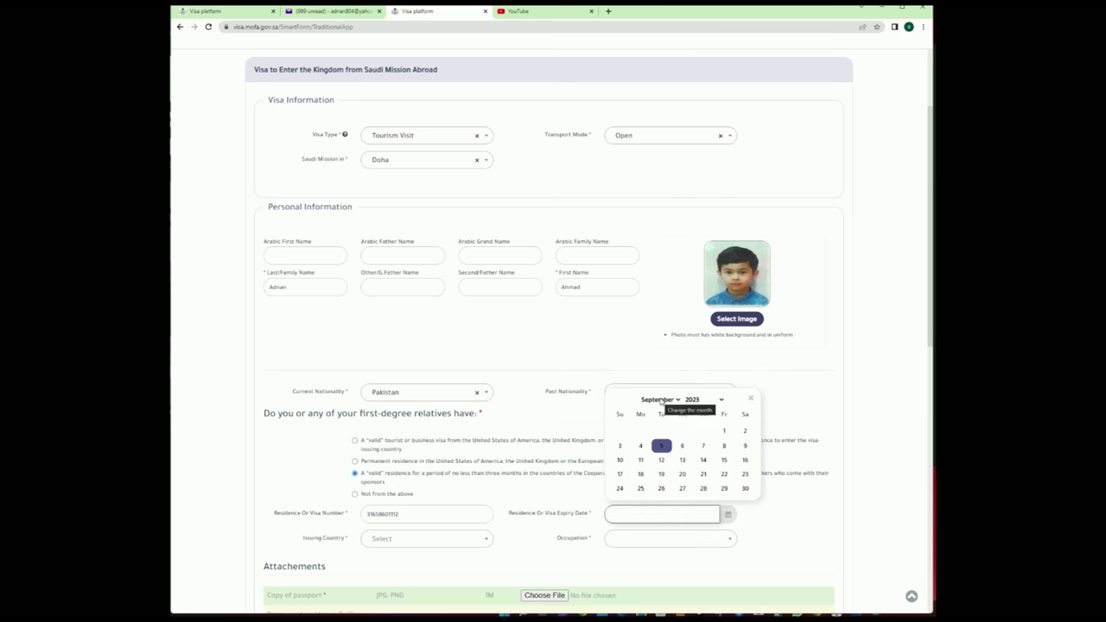
{"action": "left_click", "coordinate": [661, 400]}
{"action": "left_click", "coordinate": [663, 500]}
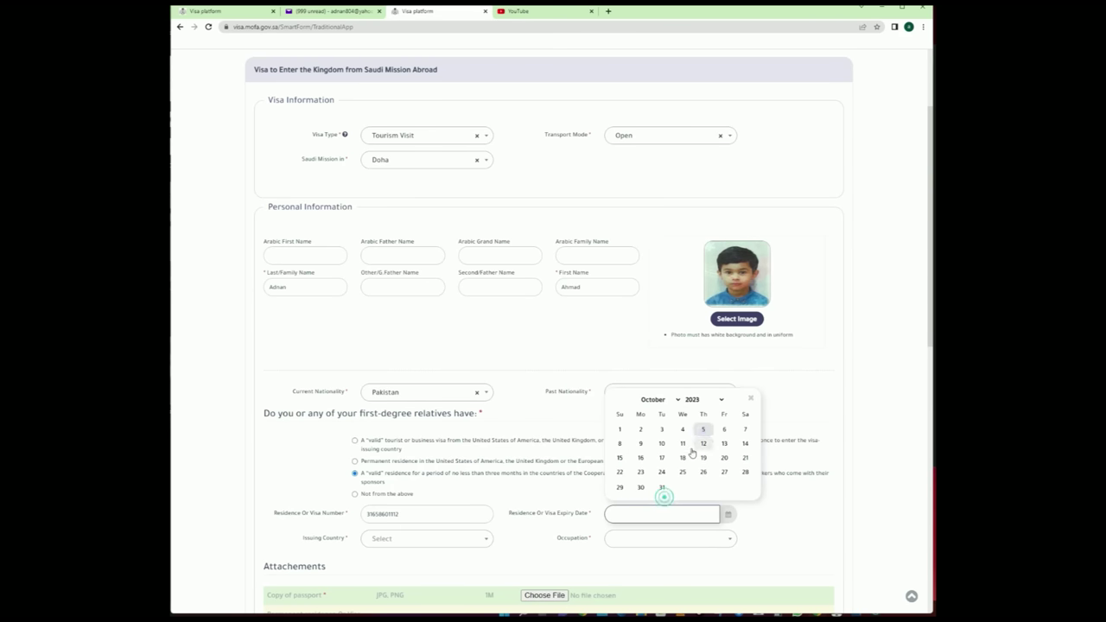
{"action": "left_click", "coordinate": [682, 472]}
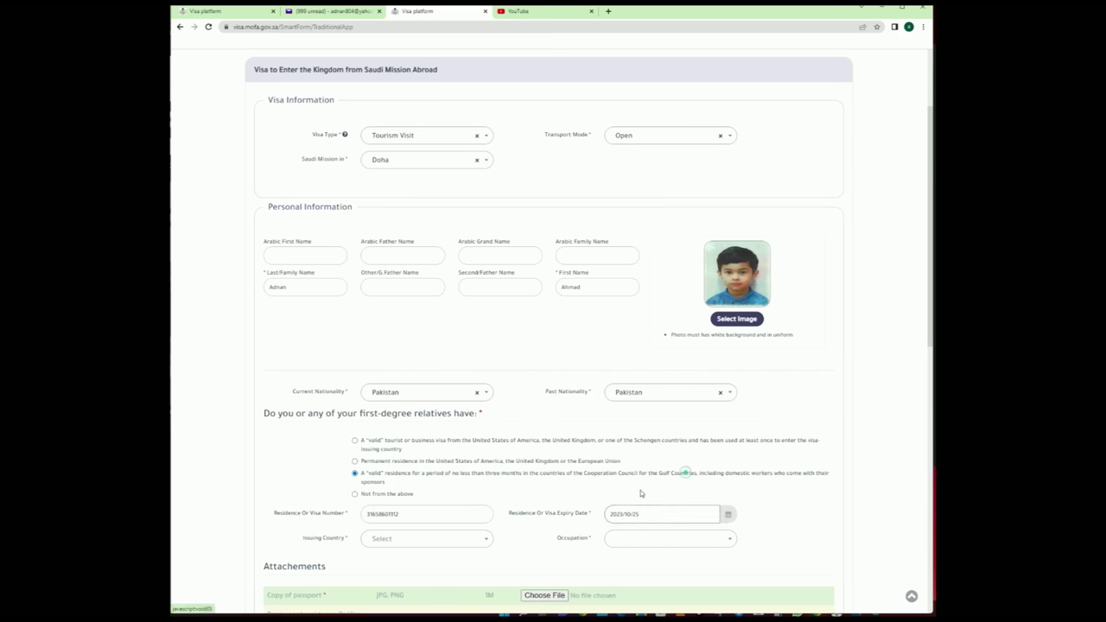
Choose Qatar as residence issuing country and IT System Engineer as occupation
{"action": "left_click", "coordinate": [439, 538]}
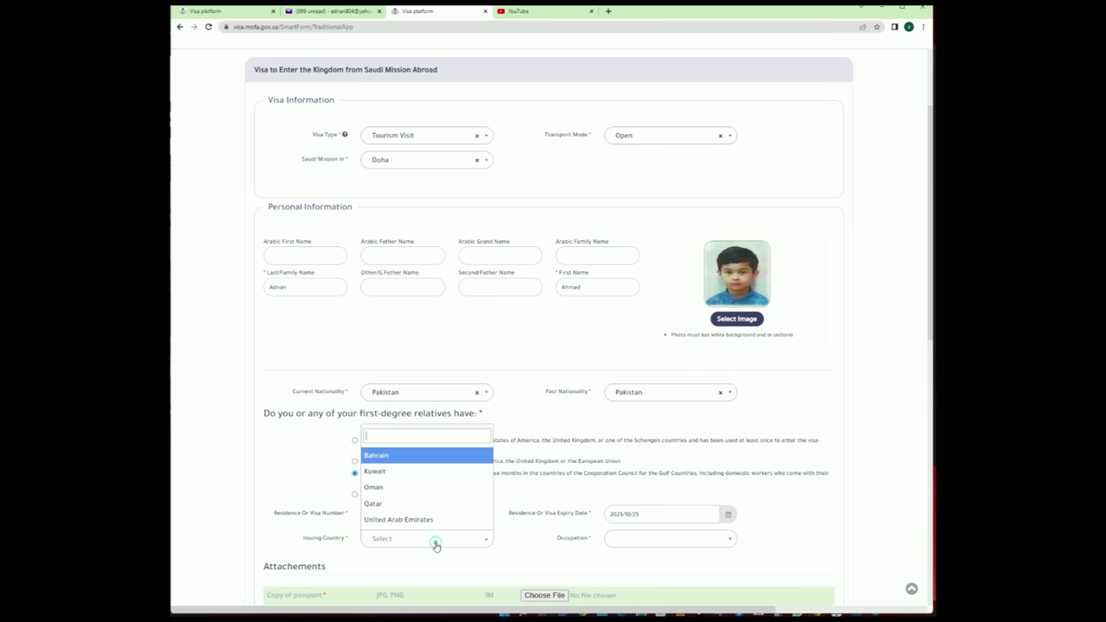
{"action": "left_click", "coordinate": [401, 506]}
{"action": "left_click", "coordinate": [649, 544]}
{"action": "type", "text": "s"}
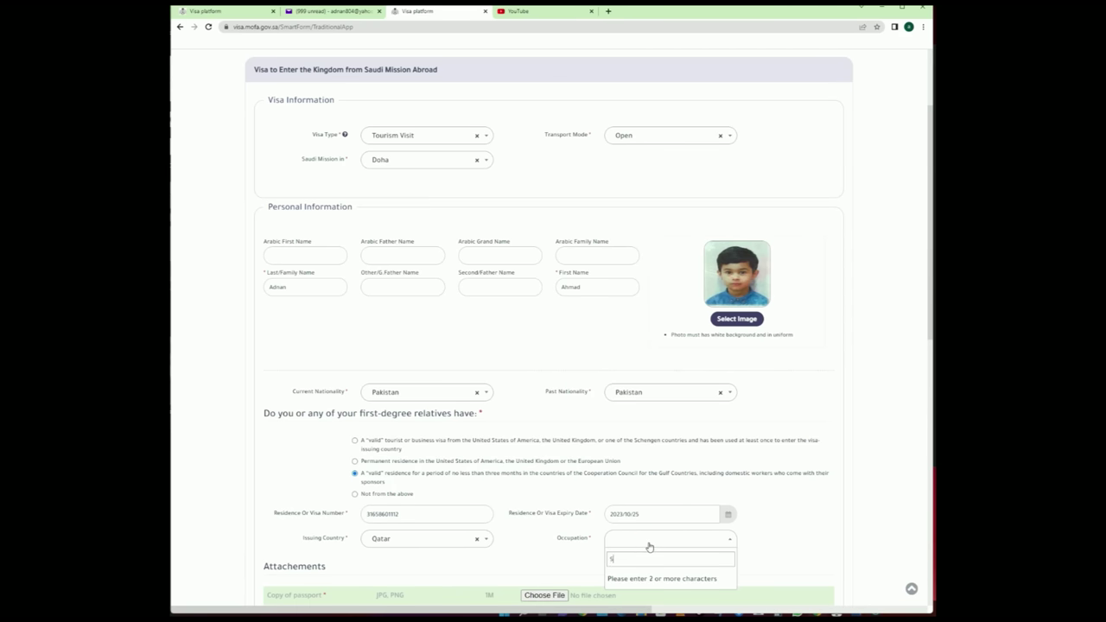
{"action": "type", "text": "ystem"}
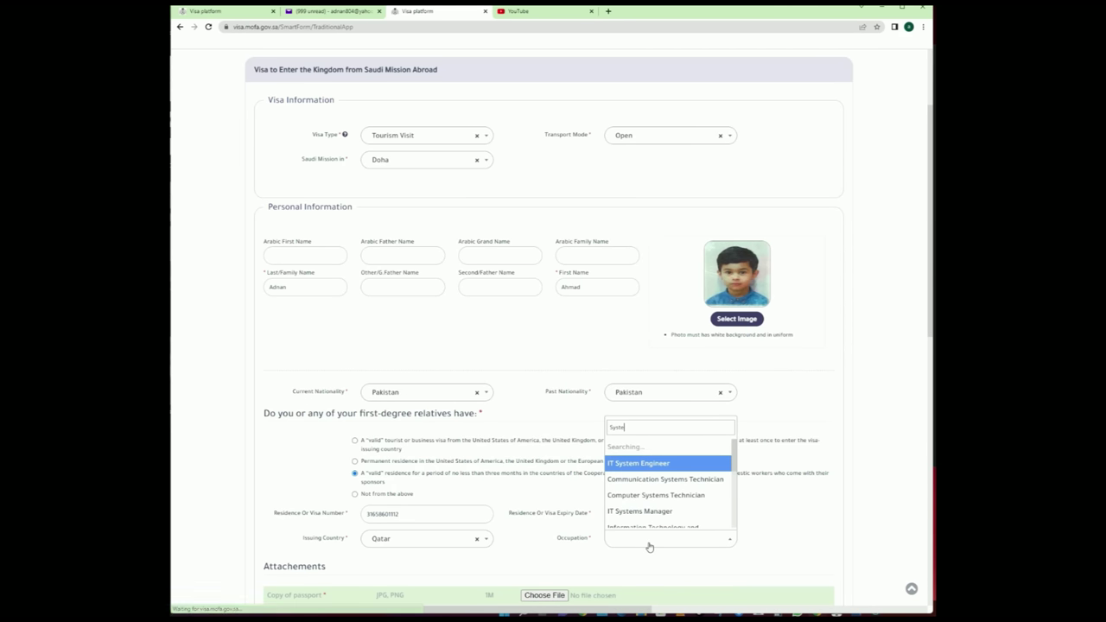
{"action": "left_click", "coordinate": [670, 447]}
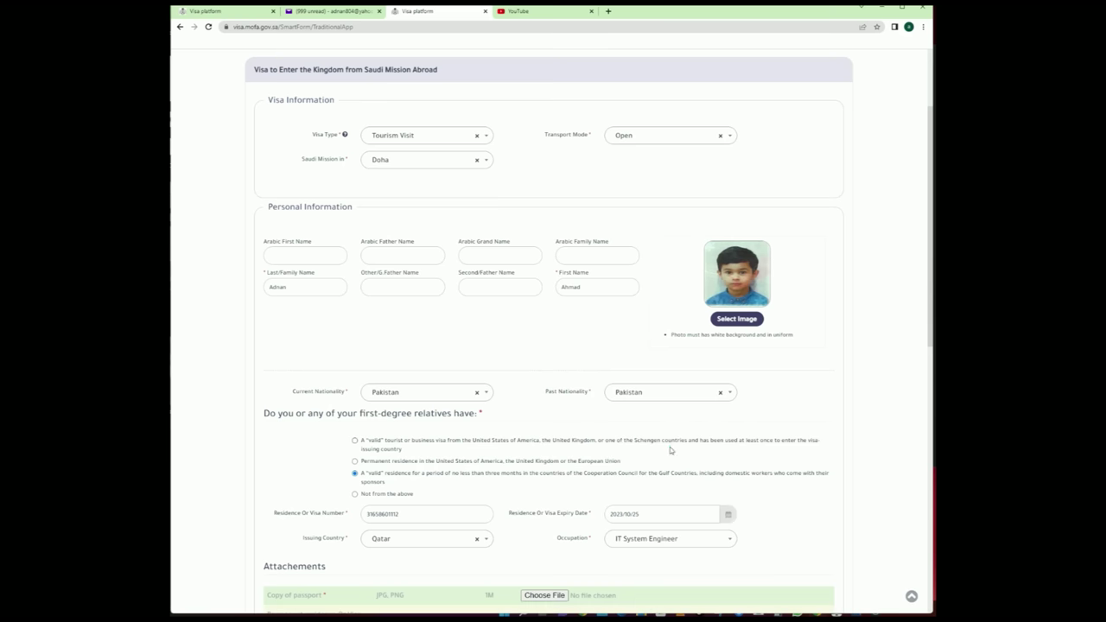
{"action": "scroll", "coordinate": [753, 449], "scroll_direction": "down", "scroll_amount": 3}
Attach the child's passport image file as the copy of passport
{"action": "scroll", "coordinate": [650, 397], "scroll_direction": "down", "scroll_amount": 1}
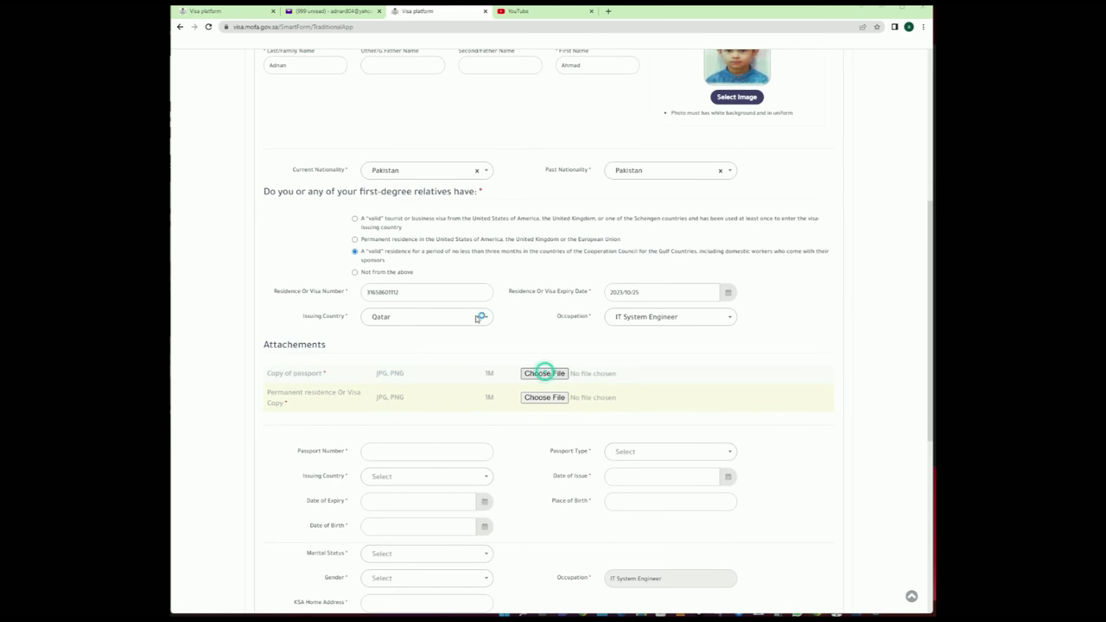
{"action": "left_click", "coordinate": [544, 376]}
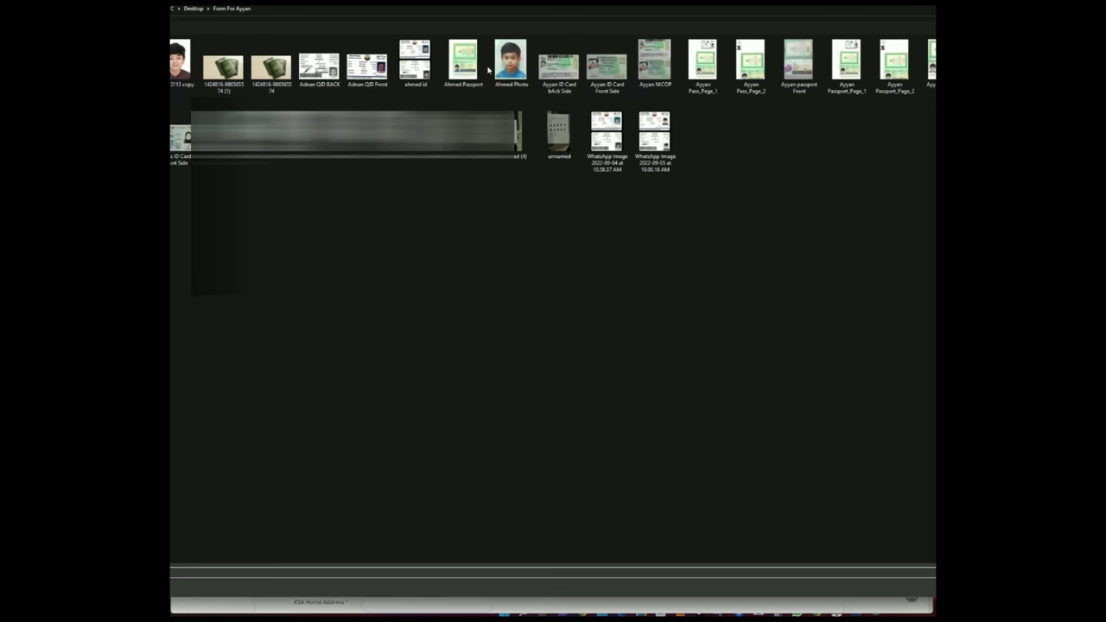
{"action": "double_click", "coordinate": [465, 68]}
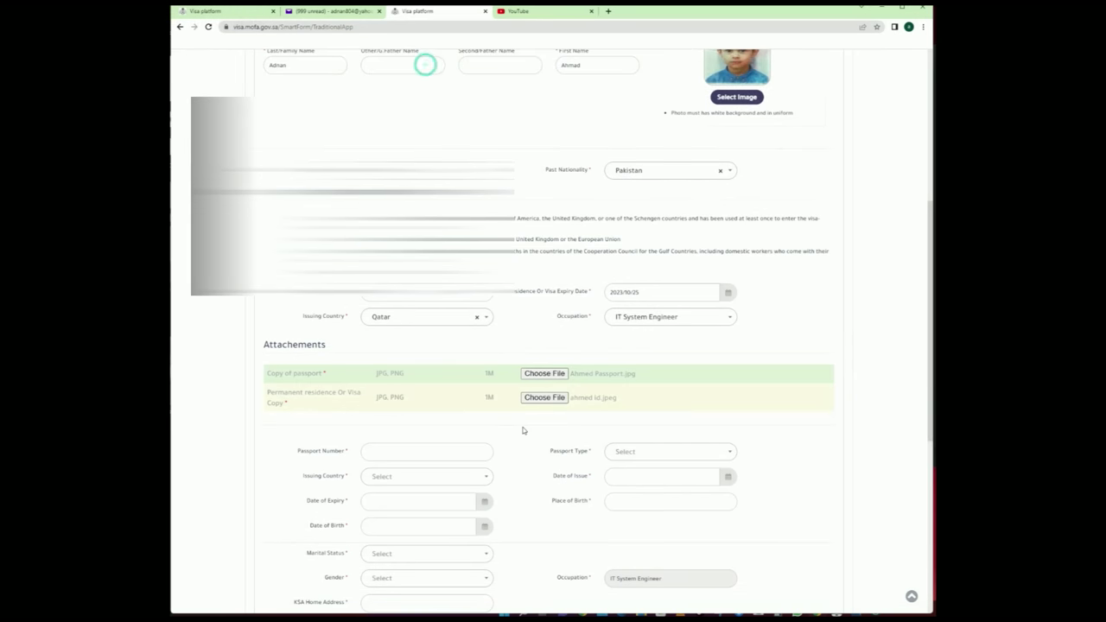
{"action": "scroll", "coordinate": [392, 388], "scroll_direction": "down", "scroll_amount": 1}
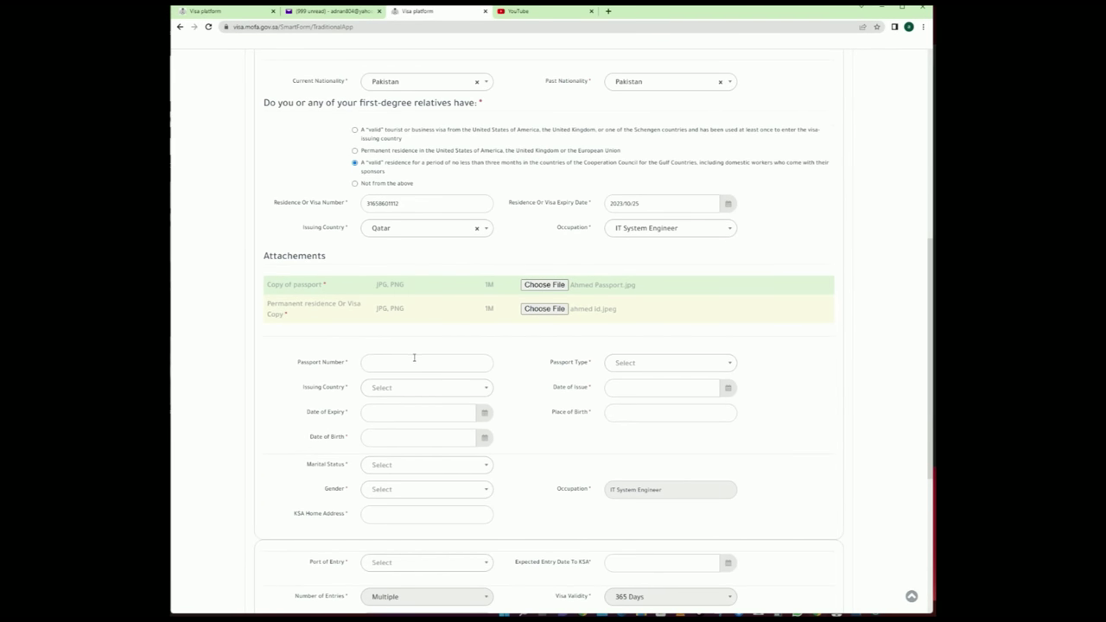
{"action": "left_click", "coordinate": [414, 363]}
{"action": "scroll", "coordinate": [514, 435], "scroll_direction": "down", "scroll_amount": 3}
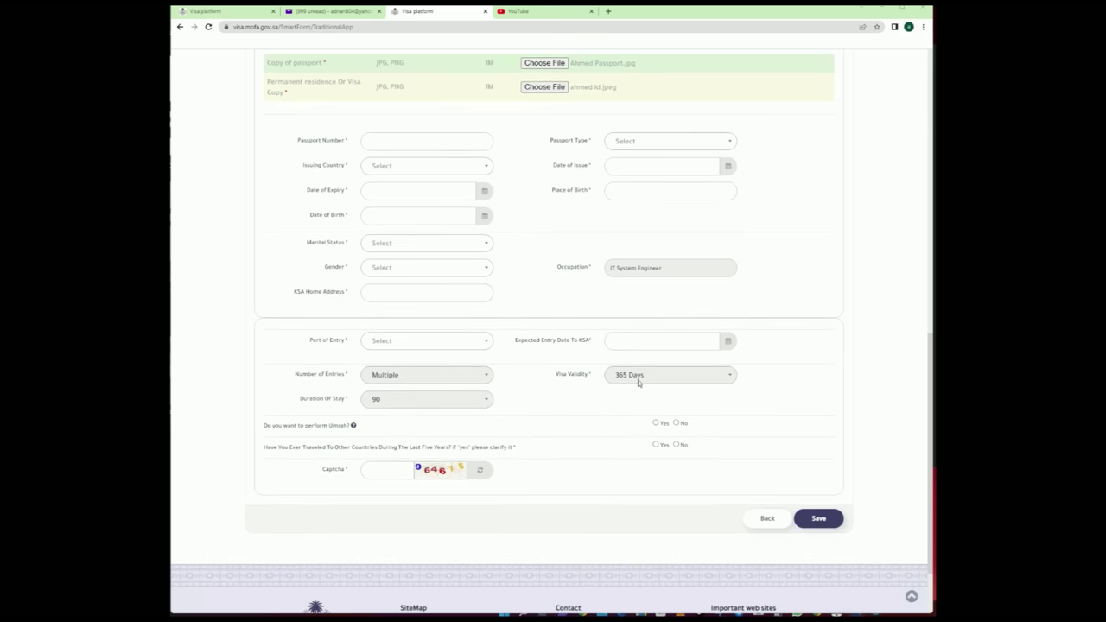
Enter the passport number, passport type Normal and issuing country Pakistan
{"action": "left_click", "coordinate": [399, 141]}
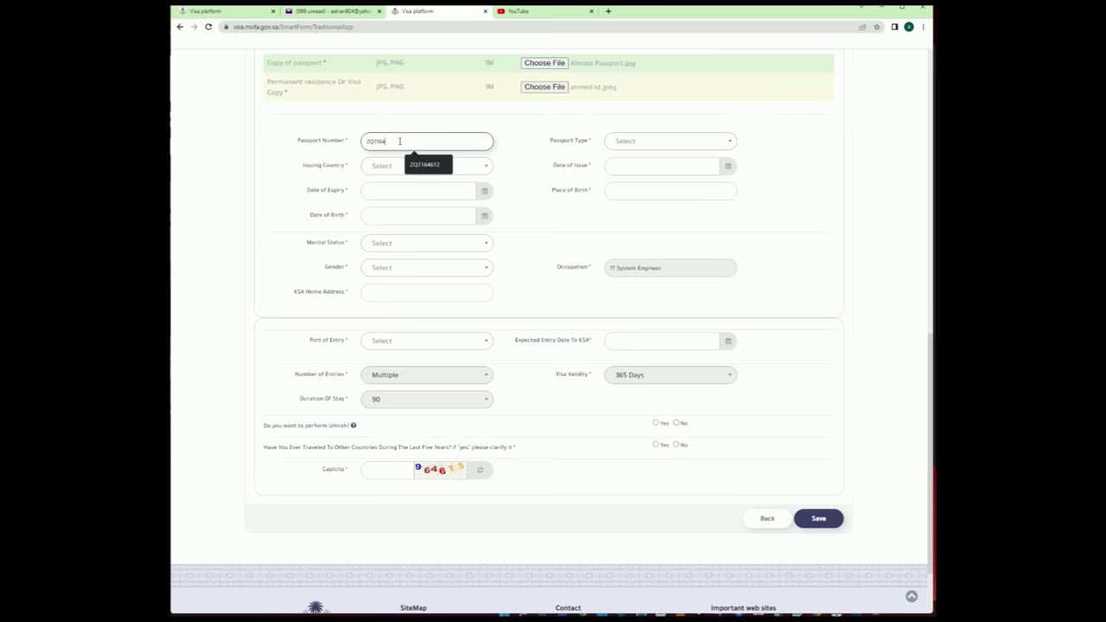
{"action": "key", "text": "Tab"}
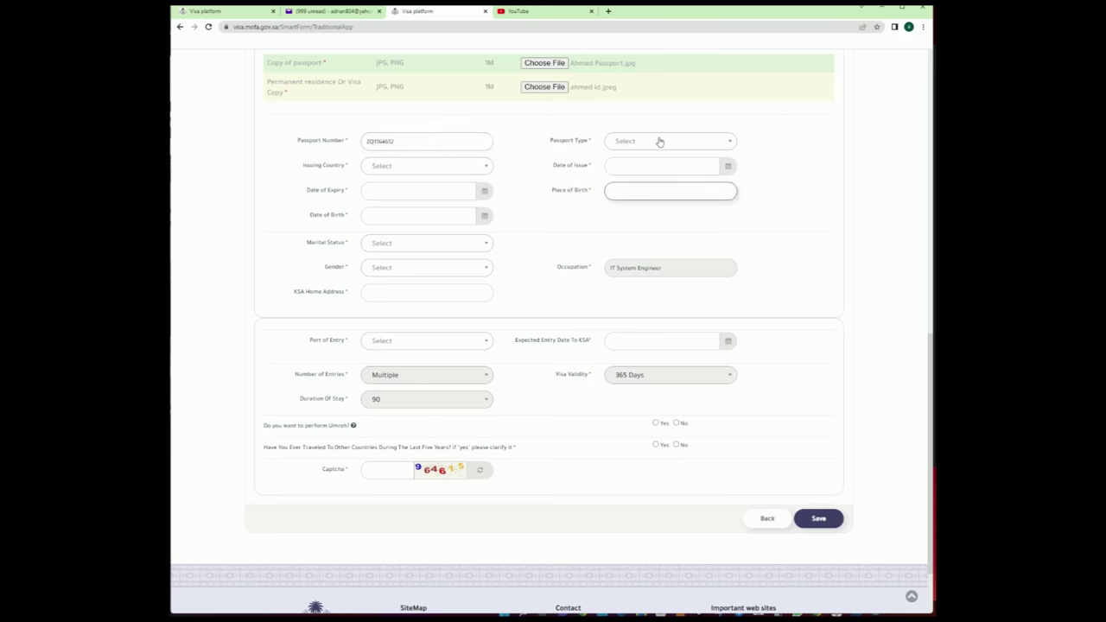
{"action": "left_click", "coordinate": [658, 140]}
{"action": "left_click", "coordinate": [661, 177]}
{"action": "left_click", "coordinate": [400, 166]}
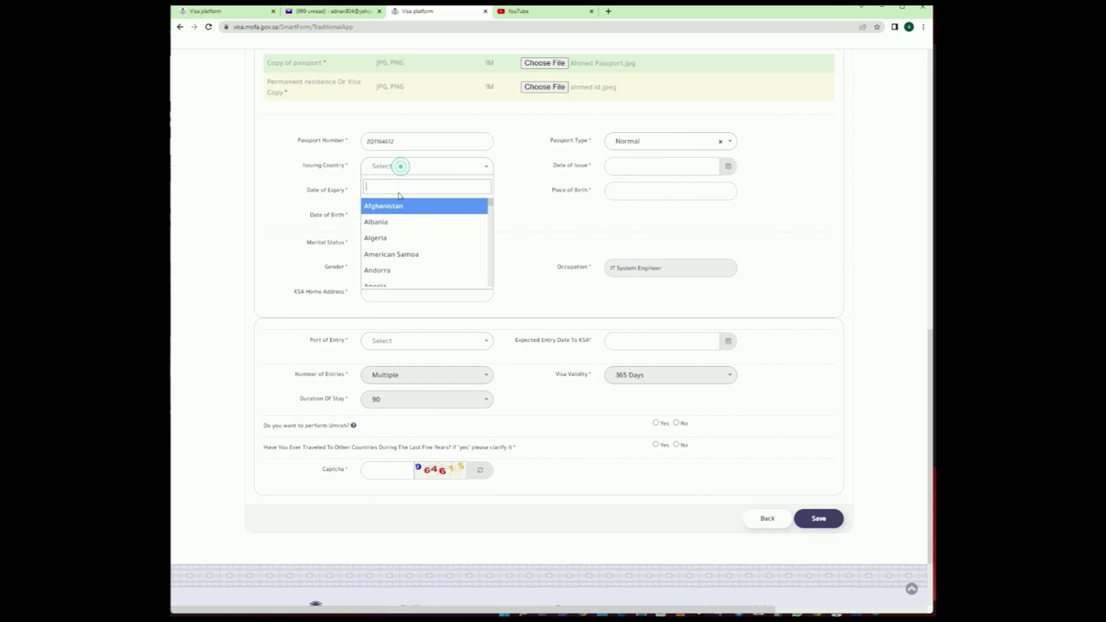
{"action": "type", "text": "pak"}
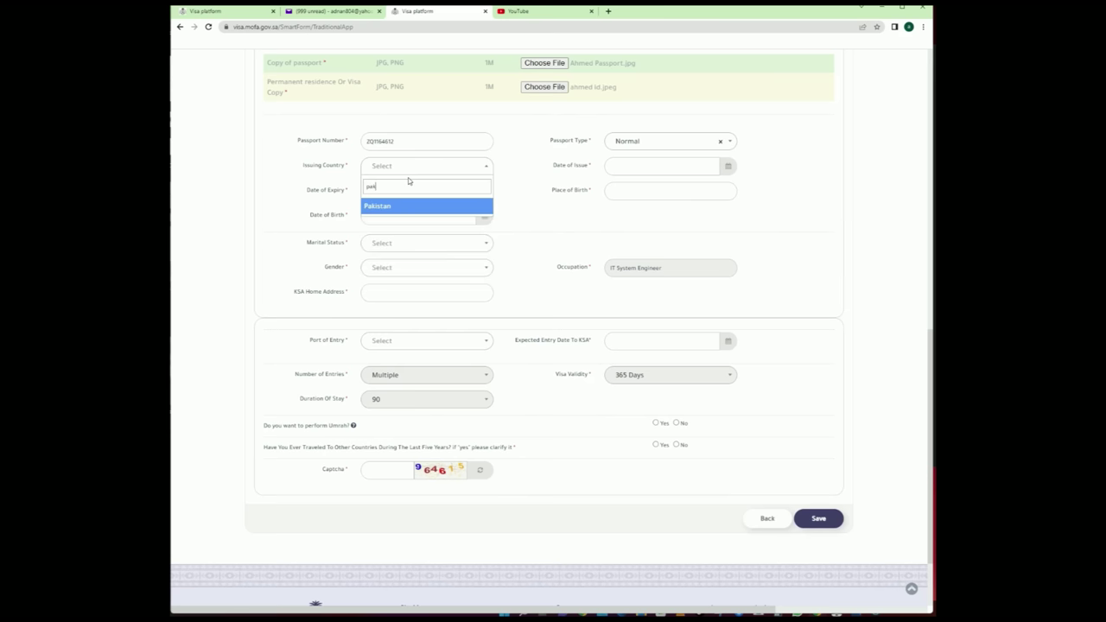
{"action": "key", "text": "Return"}
Set the passport date of issue to 2021/04/21
{"action": "left_click", "coordinate": [639, 167]}
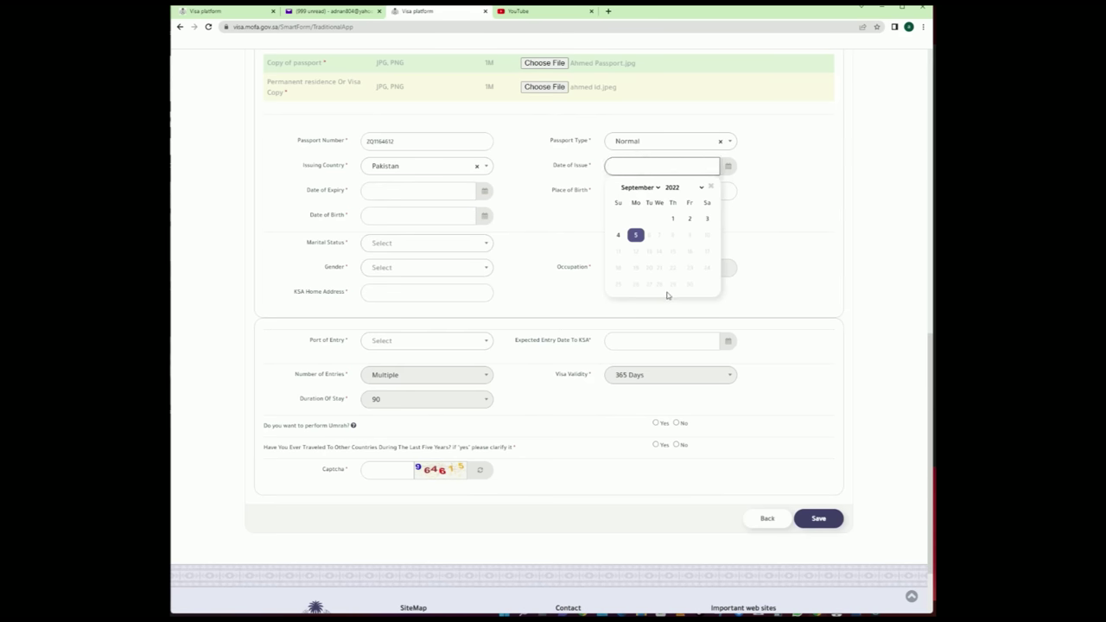
{"action": "left_click", "coordinate": [673, 187]}
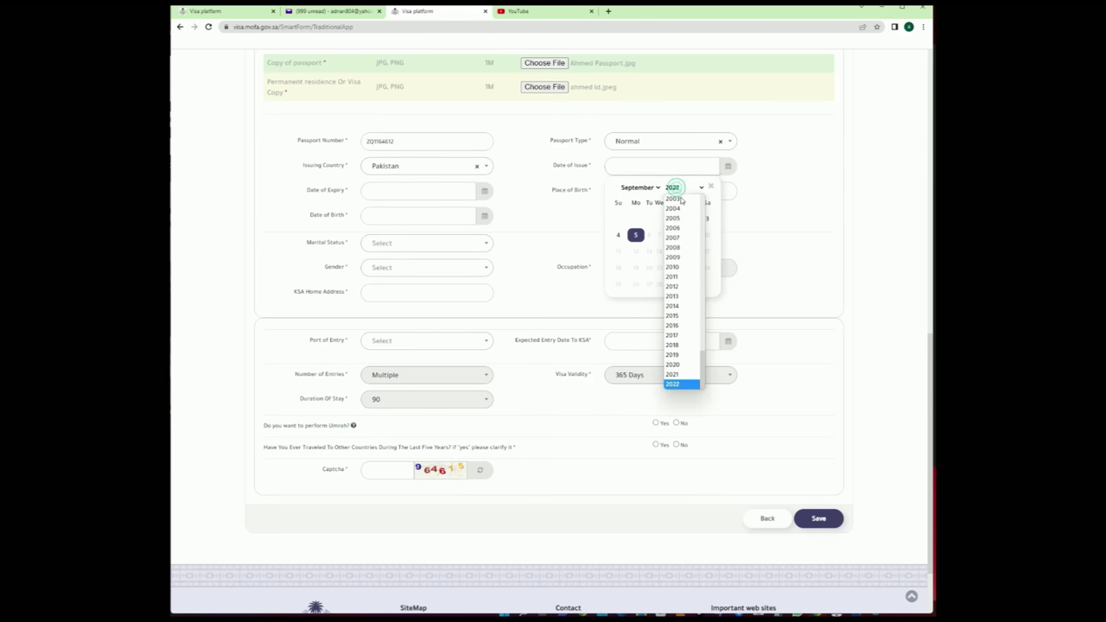
{"action": "left_click", "coordinate": [682, 374]}
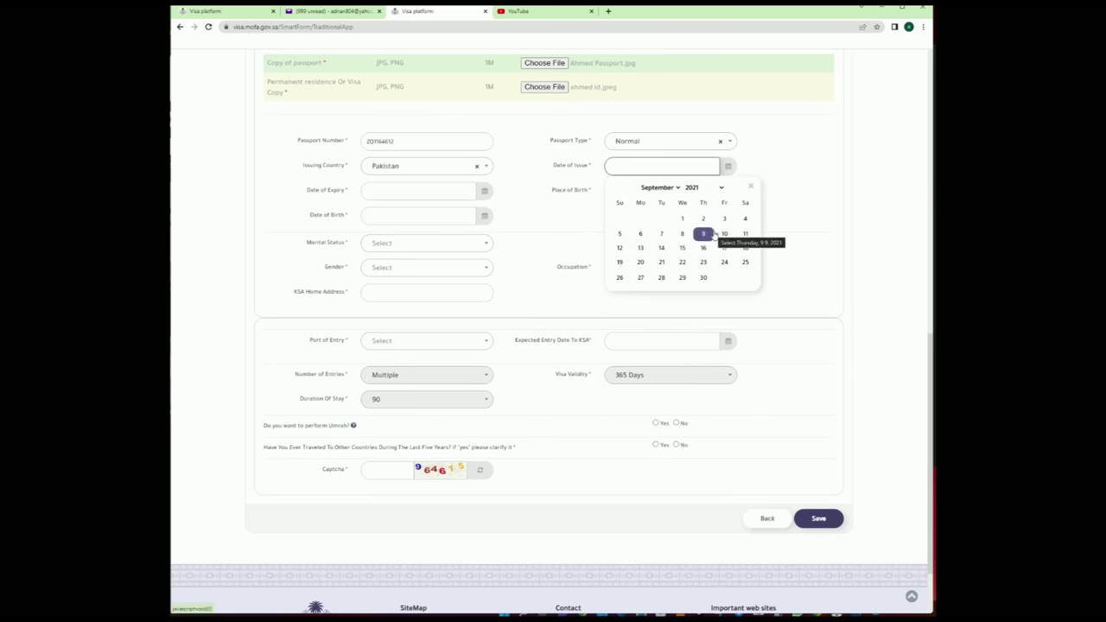
{"action": "left_click", "coordinate": [665, 187]}
{"action": "left_click", "coordinate": [662, 225]}
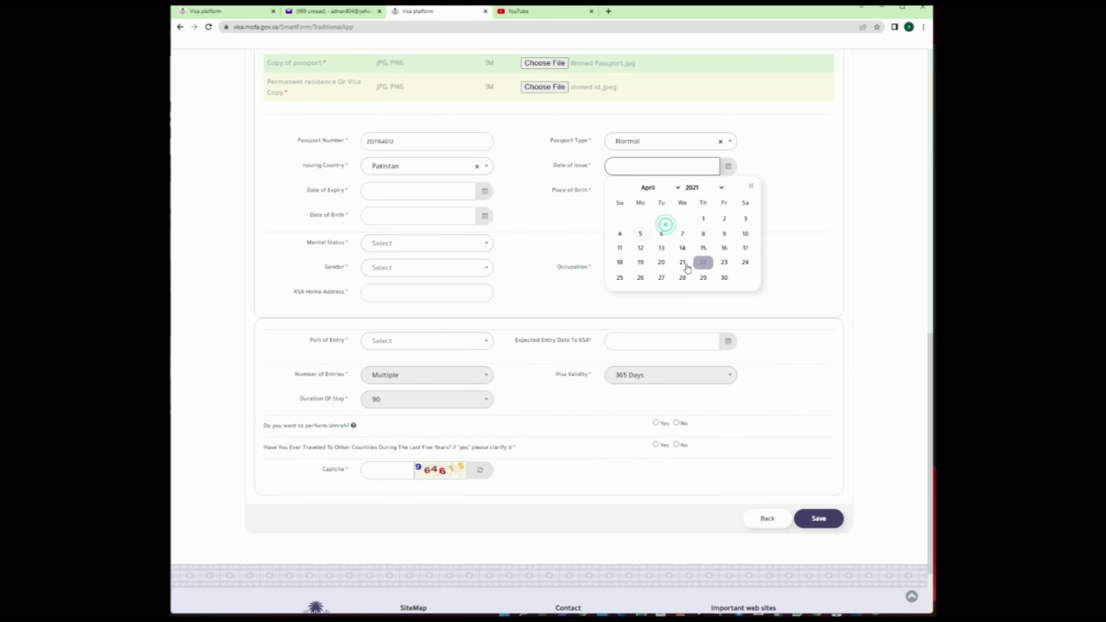
{"action": "left_click", "coordinate": [682, 262]}
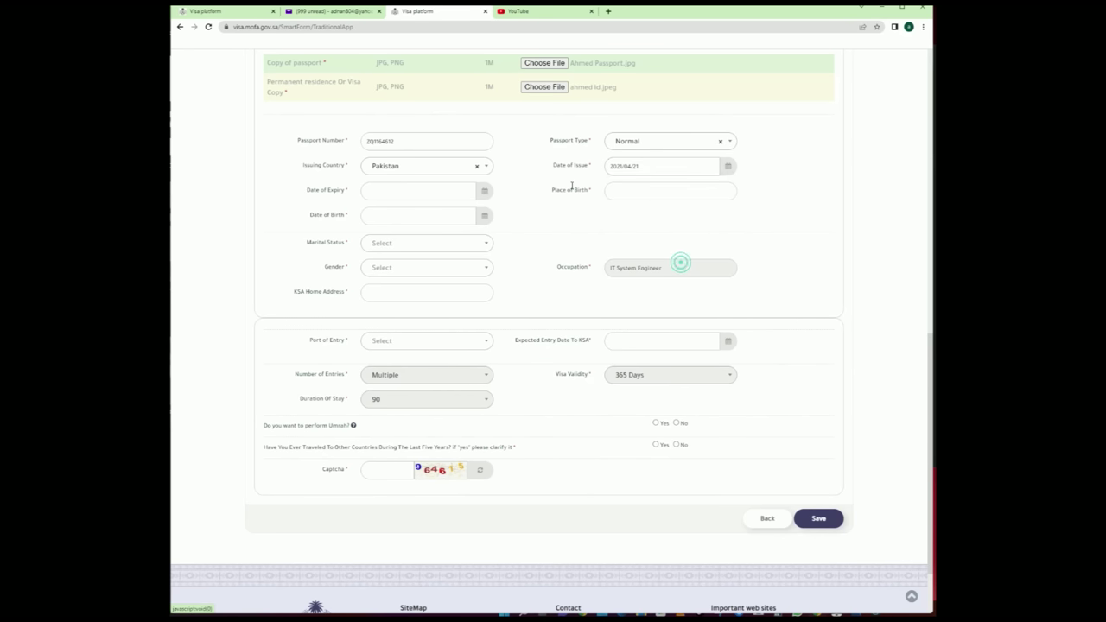
Set the passport date of expiry to 2026/04/21
{"action": "left_click", "coordinate": [423, 191]}
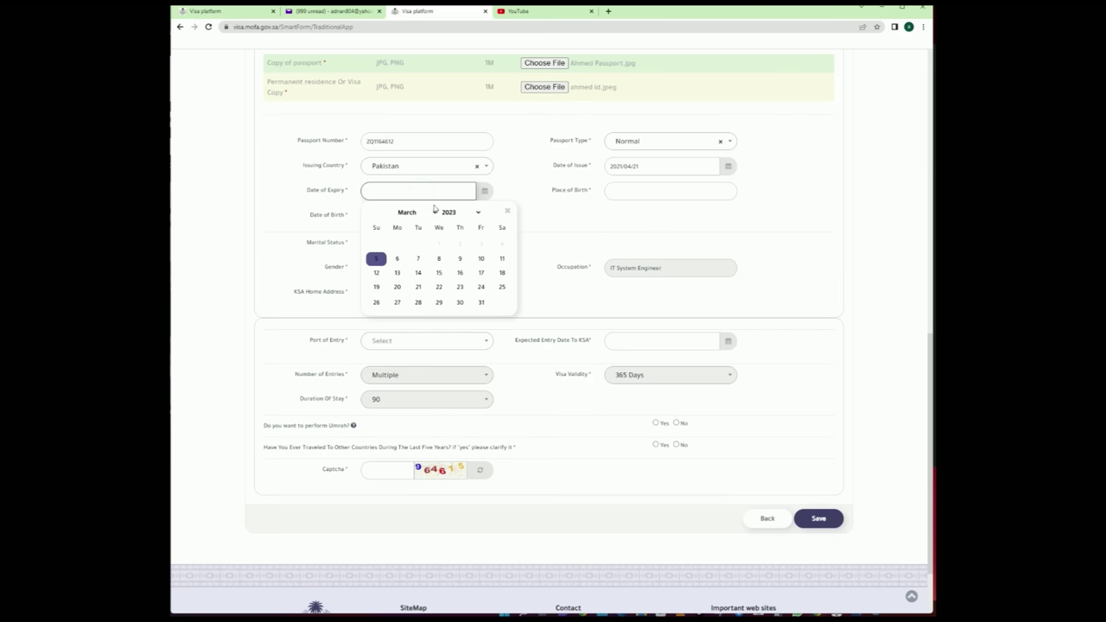
{"action": "left_click", "coordinate": [427, 213]}
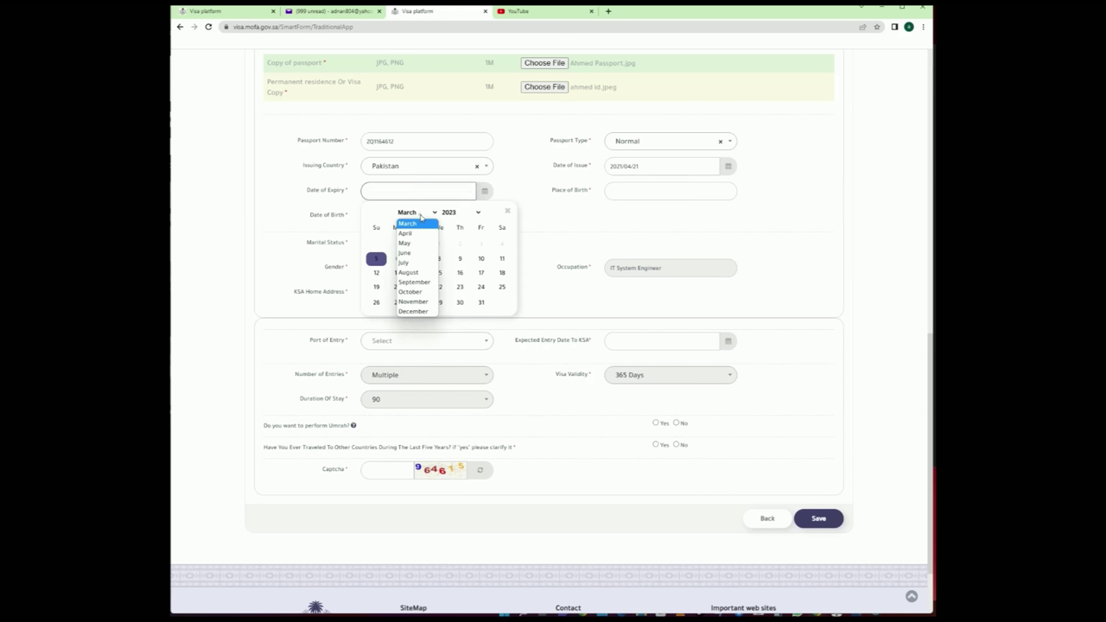
{"action": "left_click", "coordinate": [423, 236]}
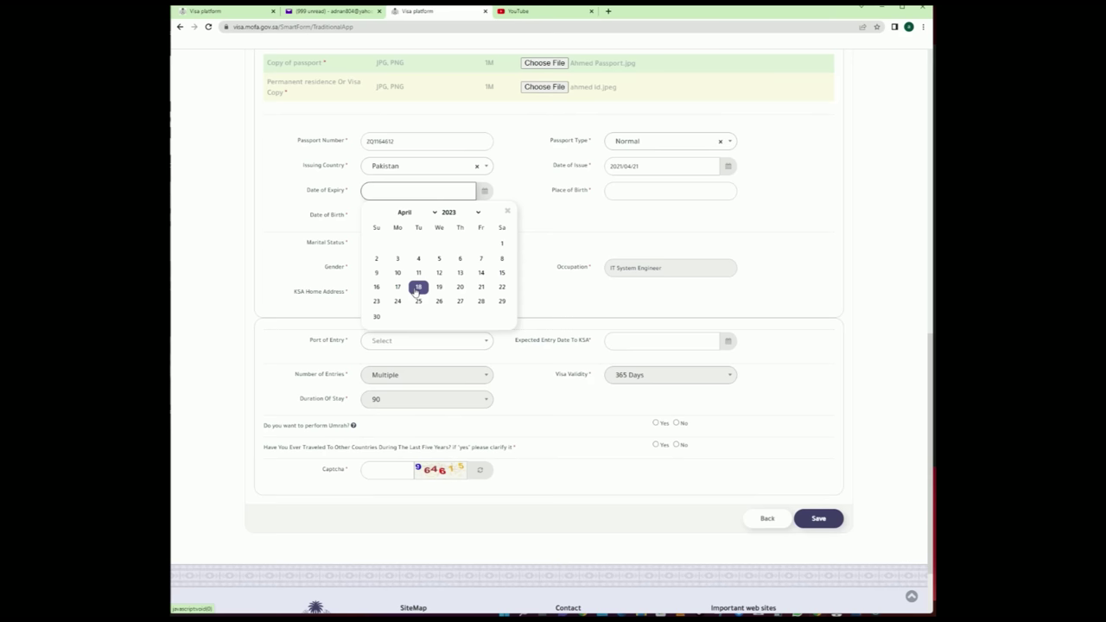
{"action": "left_click", "coordinate": [467, 213]}
{"action": "left_click", "coordinate": [459, 250]}
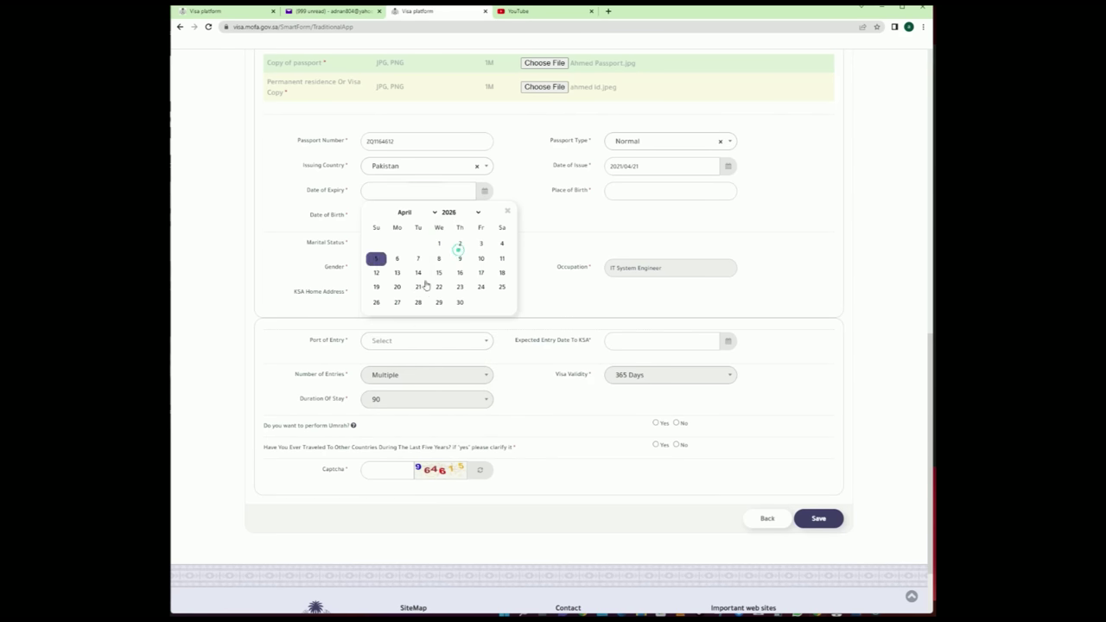
{"action": "left_click", "coordinate": [418, 286]}
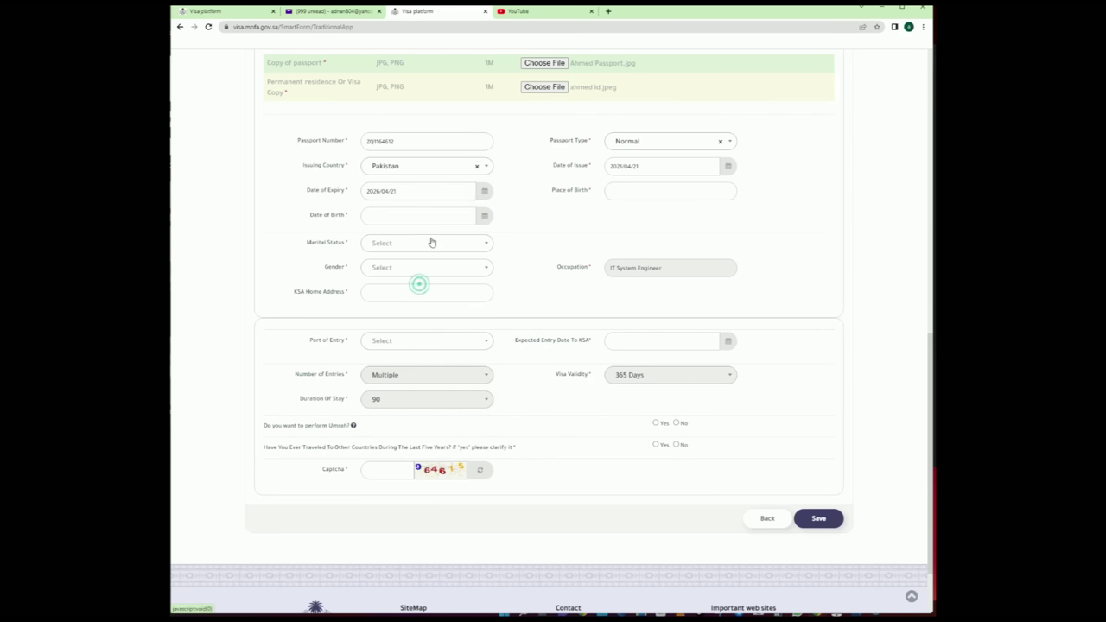
{"action": "left_click", "coordinate": [638, 188]}
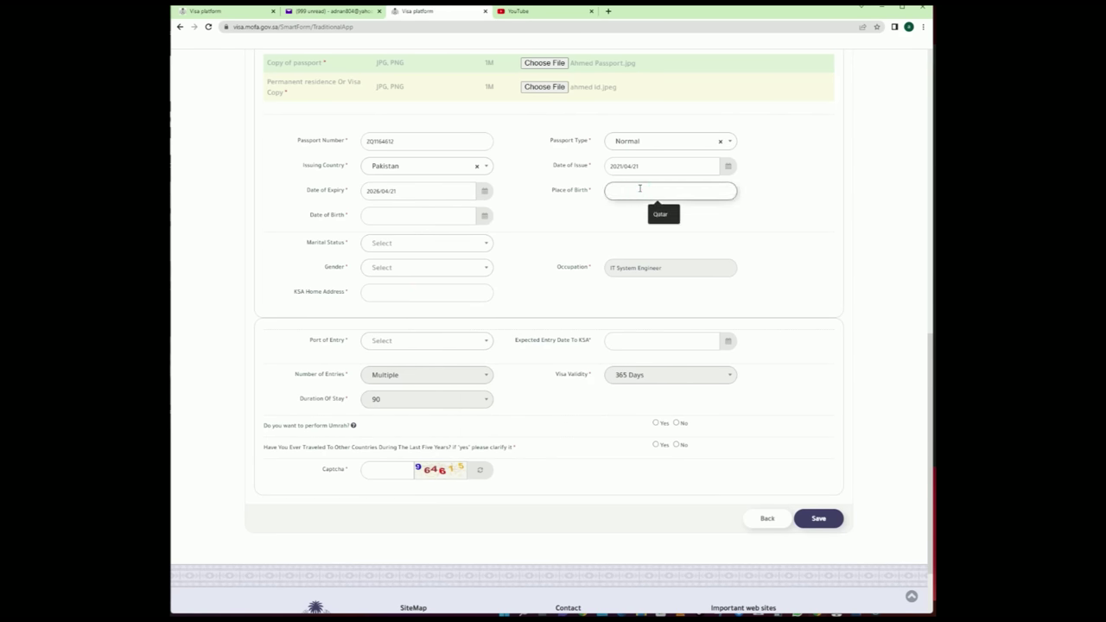
Enter place of birth Qatar and date of birth 2016/08/25
{"action": "type", "text": "Qatar"}
{"action": "left_click", "coordinate": [421, 218]}
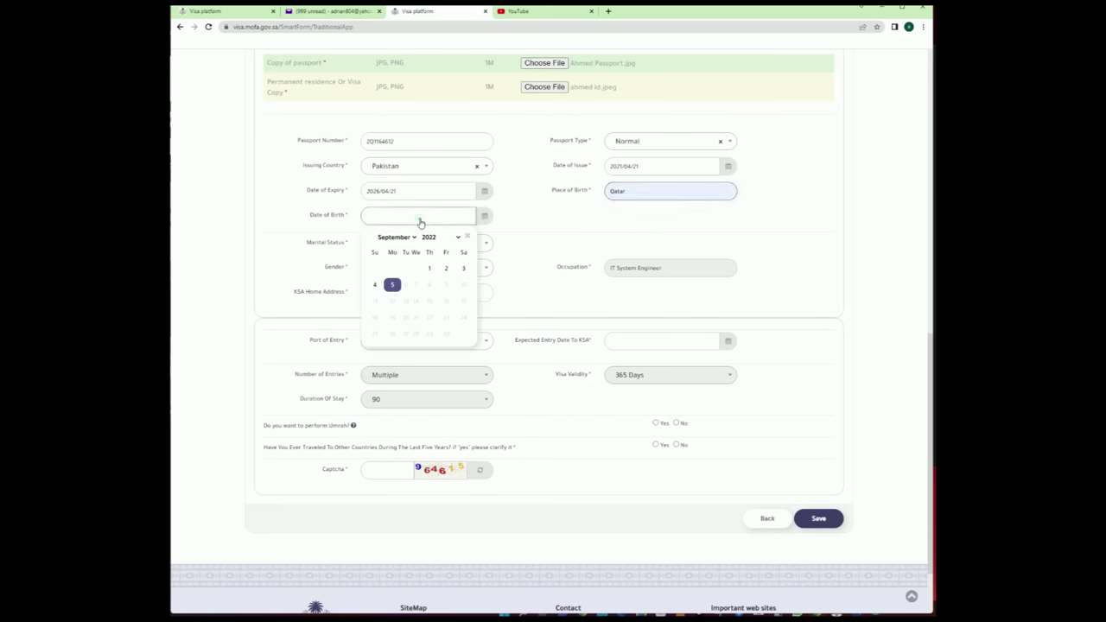
{"action": "left_click", "coordinate": [534, 386]}
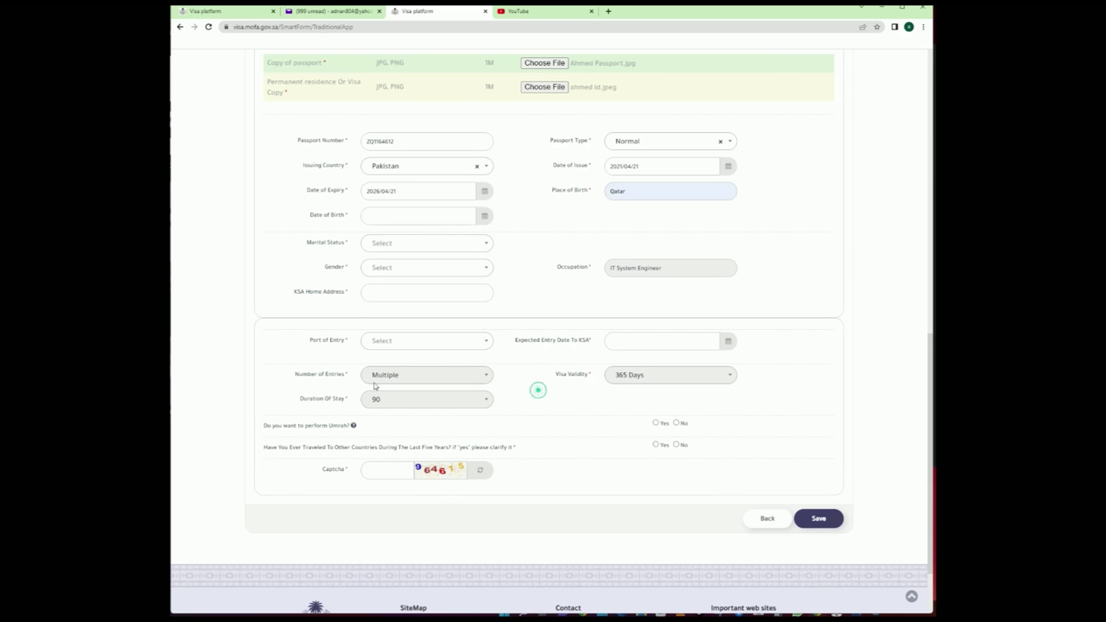
{"action": "left_click", "coordinate": [441, 218]}
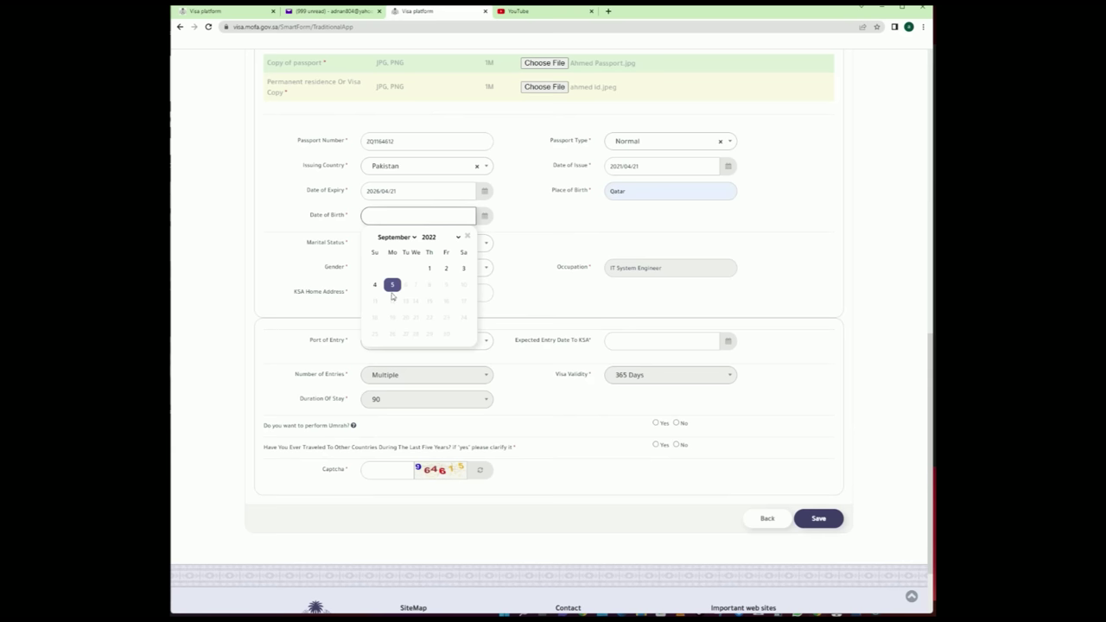
{"action": "left_click", "coordinate": [459, 237]}
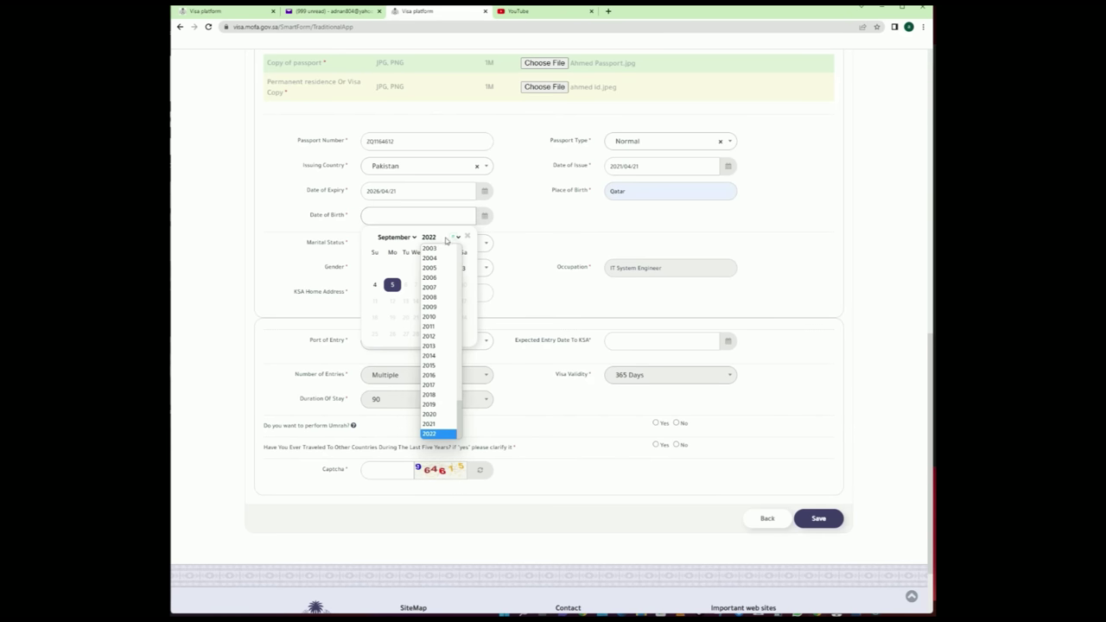
{"action": "left_click", "coordinate": [438, 375]}
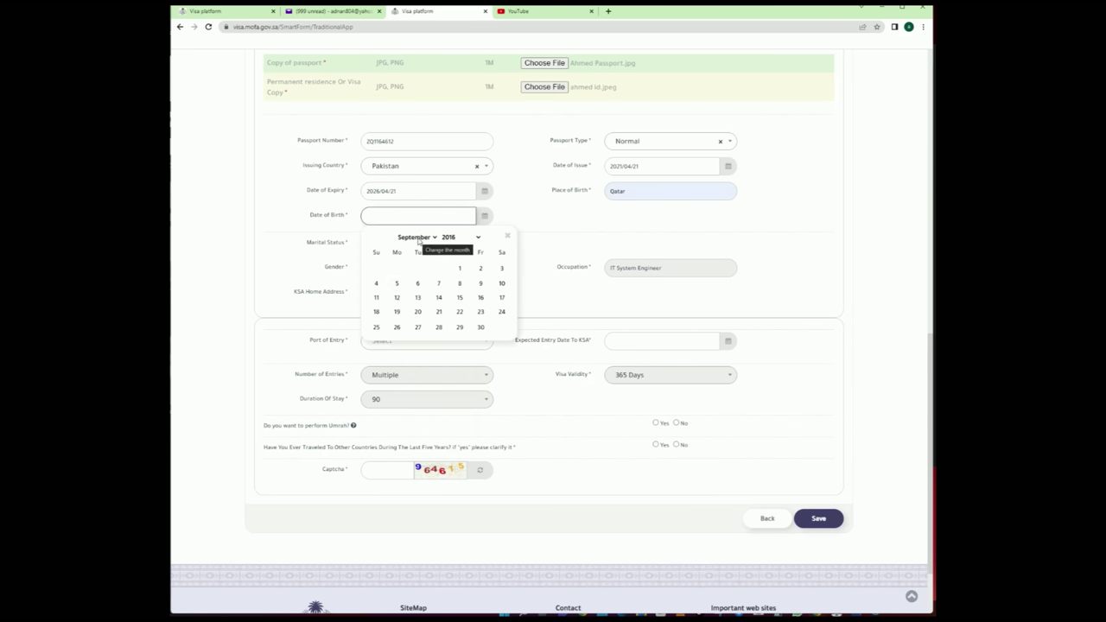
{"action": "left_click", "coordinate": [418, 239]}
{"action": "left_click", "coordinate": [413, 316]}
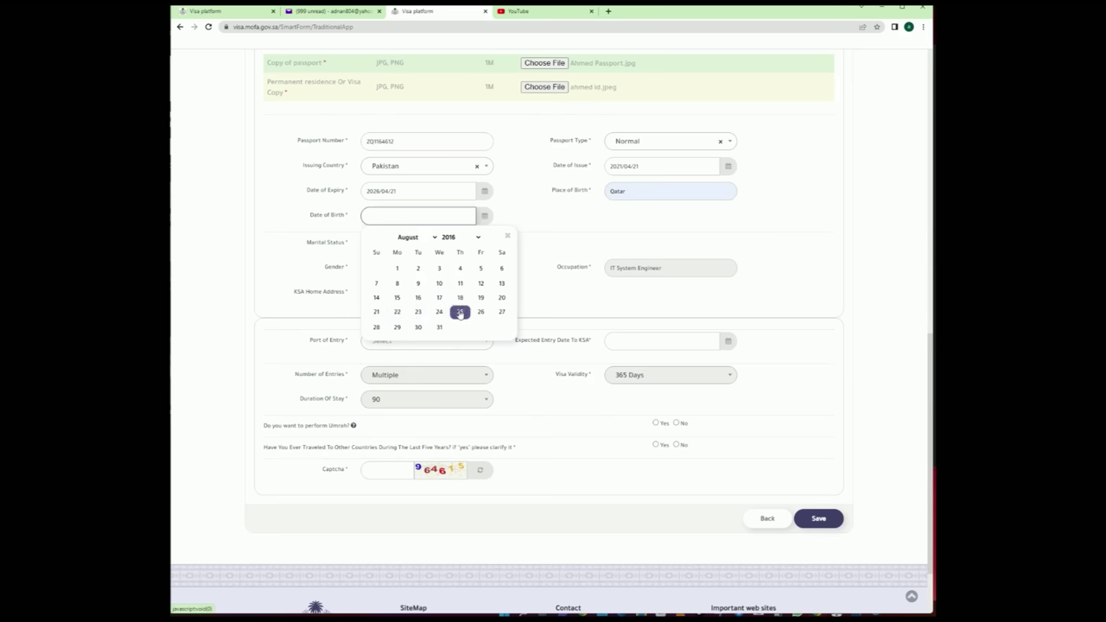
{"action": "left_click", "coordinate": [460, 313]}
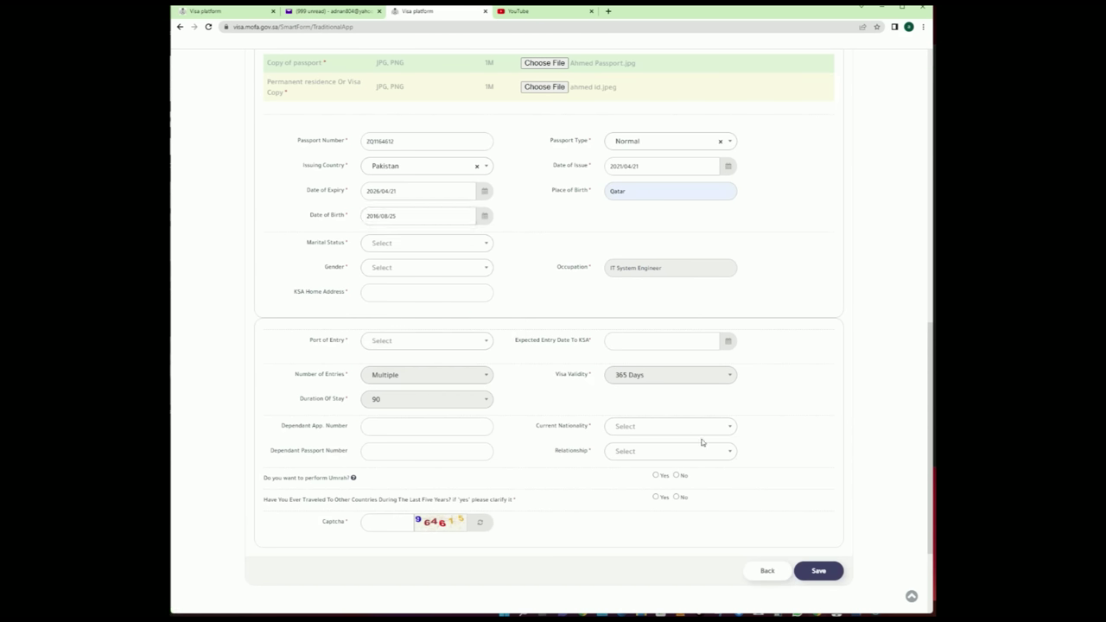
Choose Riyadh as port of entry and set the expected entry date to 2023/01/04
{"action": "left_click", "coordinate": [435, 339]}
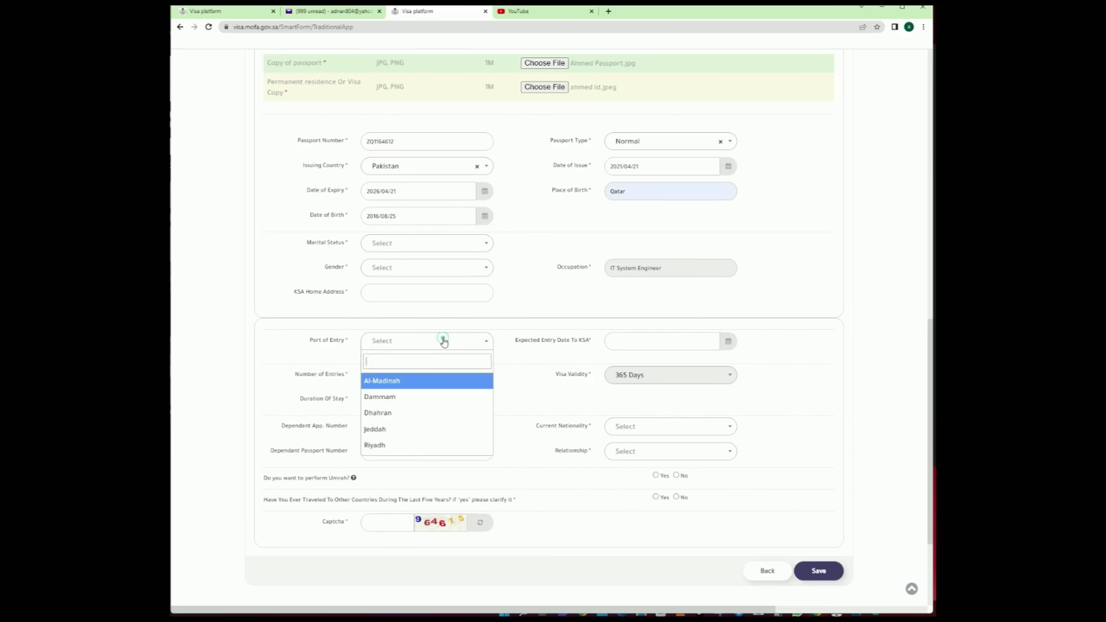
{"action": "left_click", "coordinate": [416, 439]}
{"action": "left_click", "coordinate": [680, 342]}
{"action": "left_click", "coordinate": [706, 363]}
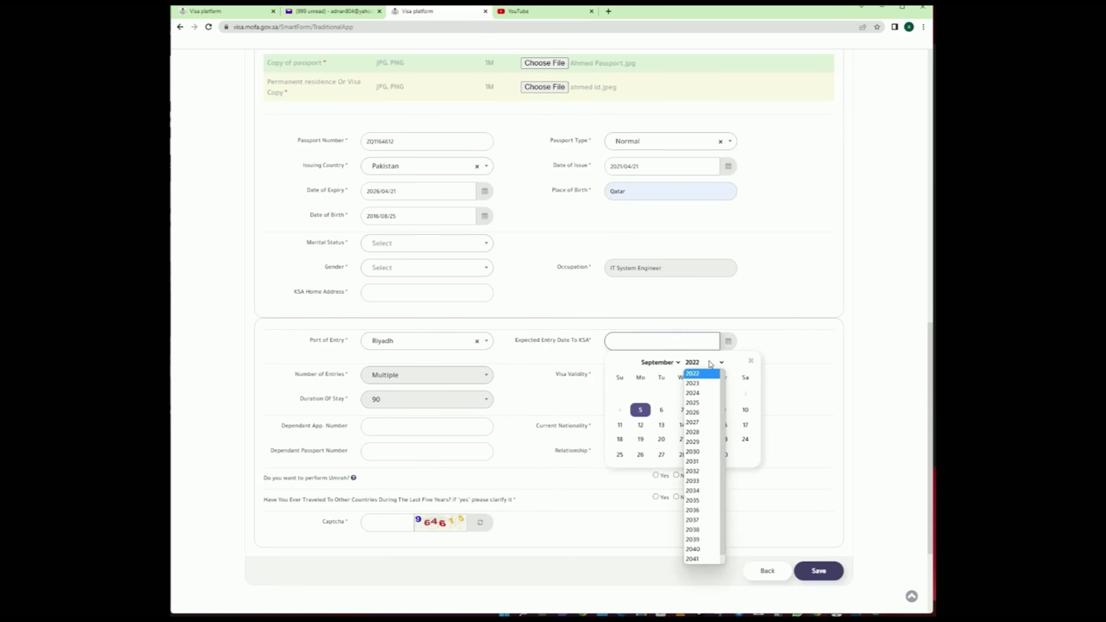
{"action": "left_click", "coordinate": [692, 383]}
{"action": "left_click", "coordinate": [660, 362]}
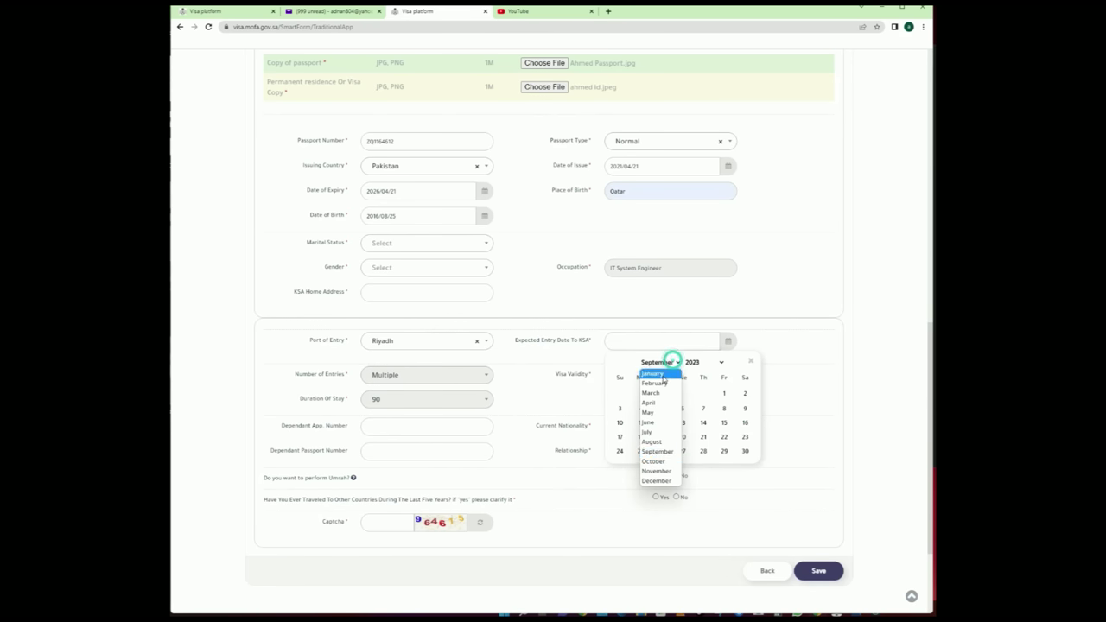
{"action": "left_click", "coordinate": [661, 377]}
{"action": "left_click", "coordinate": [683, 395]}
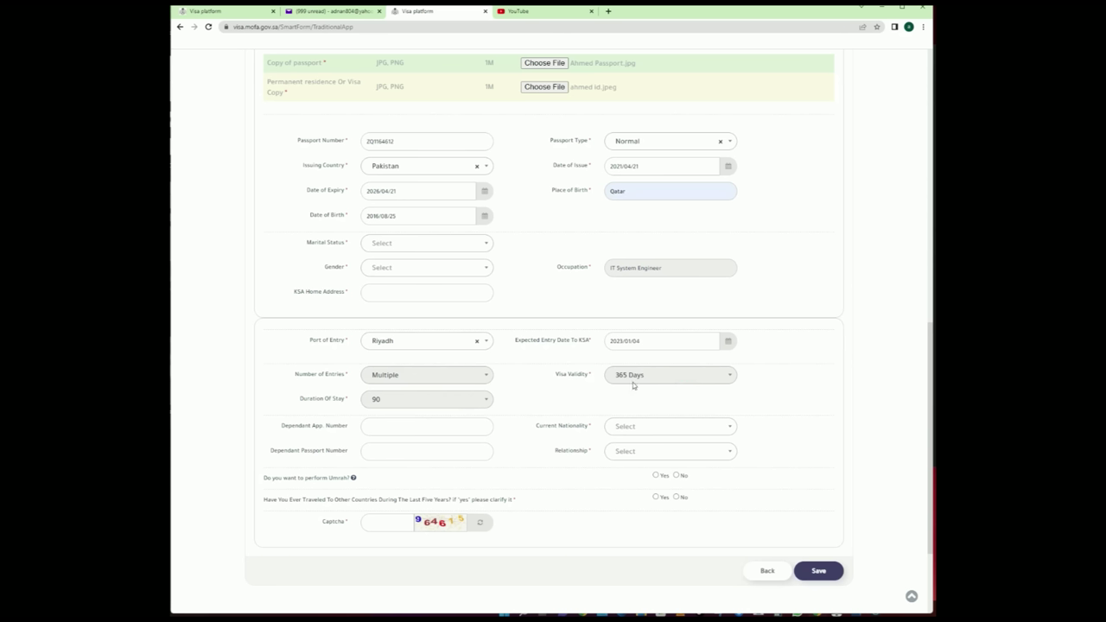
{"action": "left_click", "coordinate": [388, 429]}
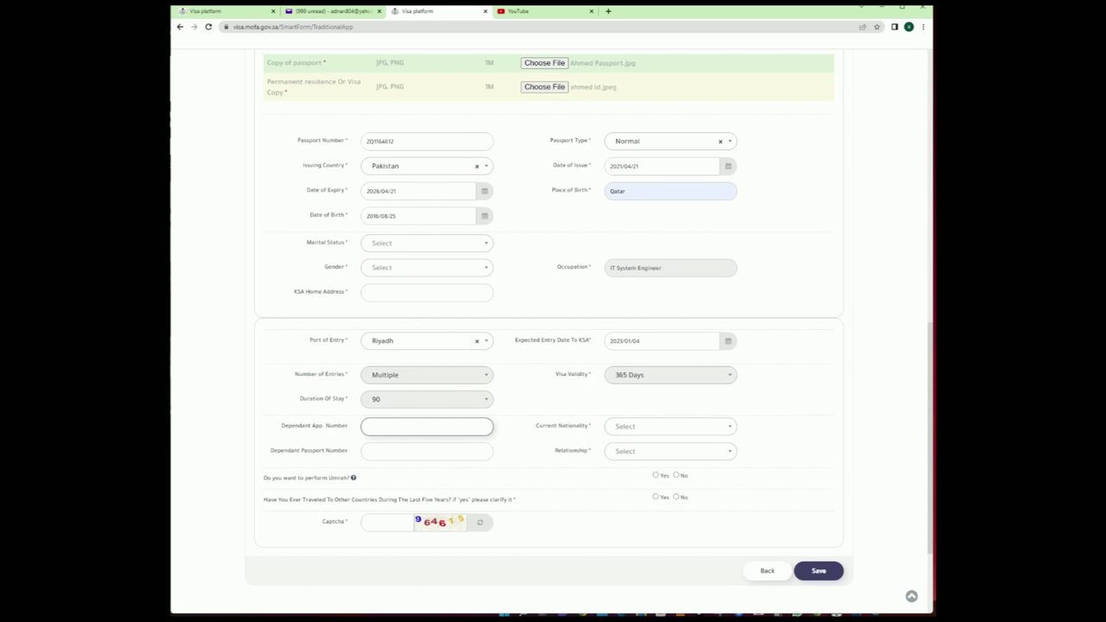
{"action": "key", "text": "alt+Tab"}
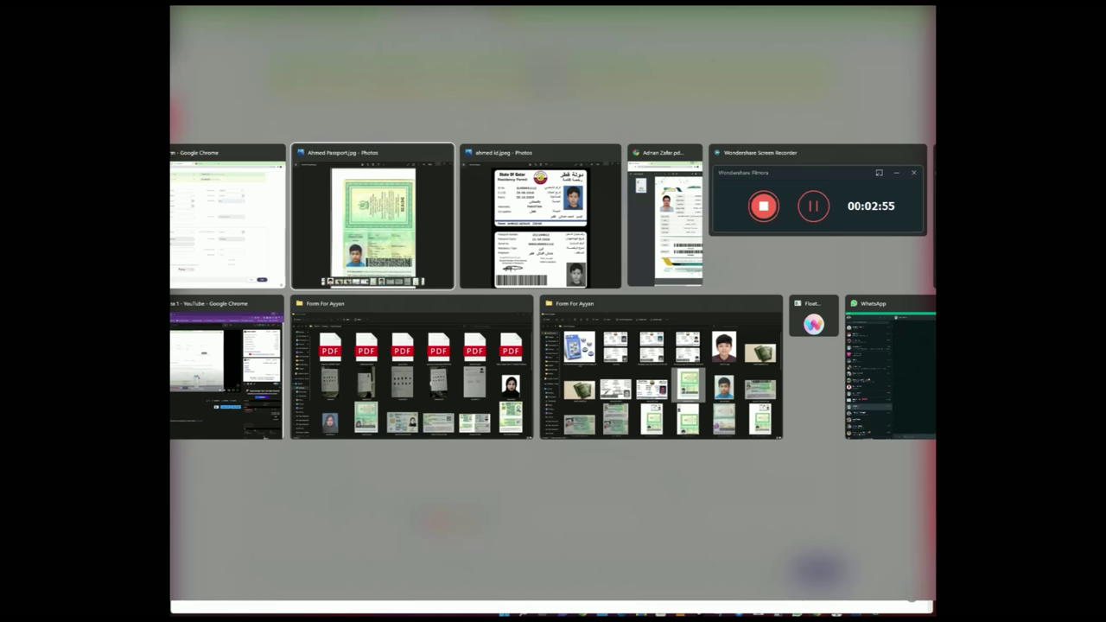
Back on the visa form, paste the dependant's application number and delete its stray leading letter
{"action": "key", "text": "Tab"}
{"action": "key", "text": "Tab"}
{"action": "key", "text": "Escape"}
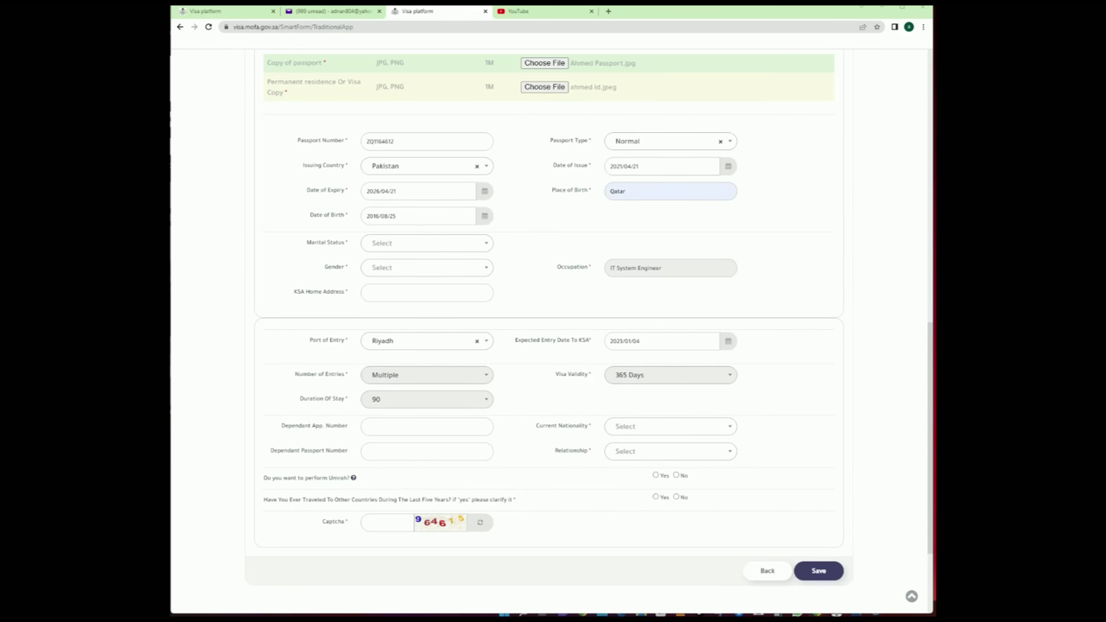
{"action": "left_click", "coordinate": [392, 430]}
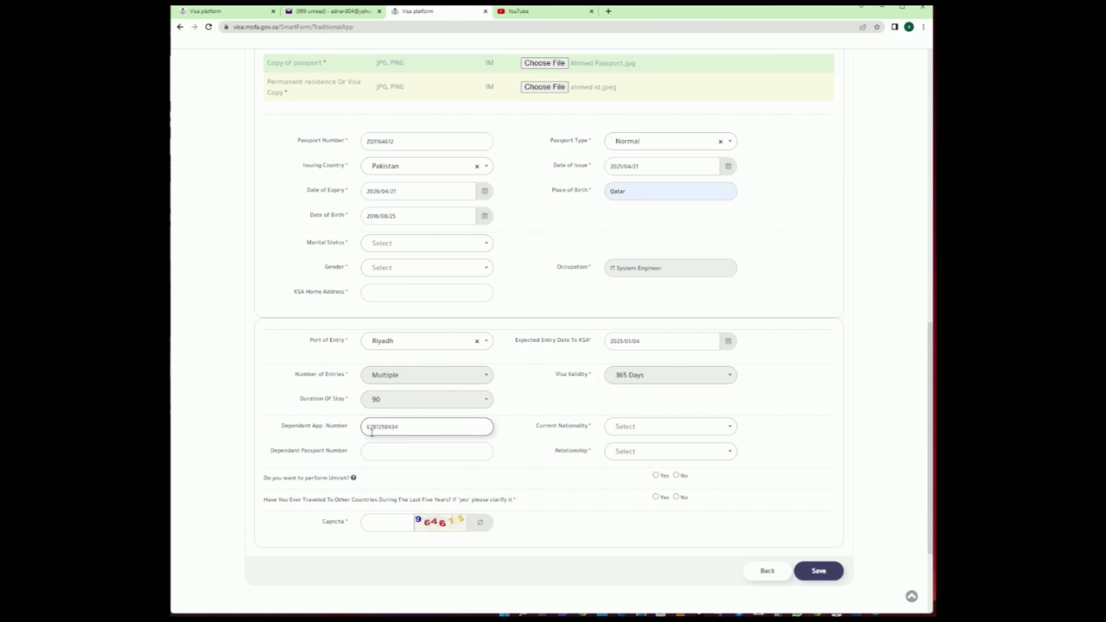
{"action": "left_click_drag", "start_coordinate": [369, 426], "coordinate": [364, 428]}
{"action": "key", "text": "BackSpace"}
Set current nationality to Pakistan, enter the dependant's passport number, and choose Father as relationship
{"action": "left_click", "coordinate": [661, 432]}
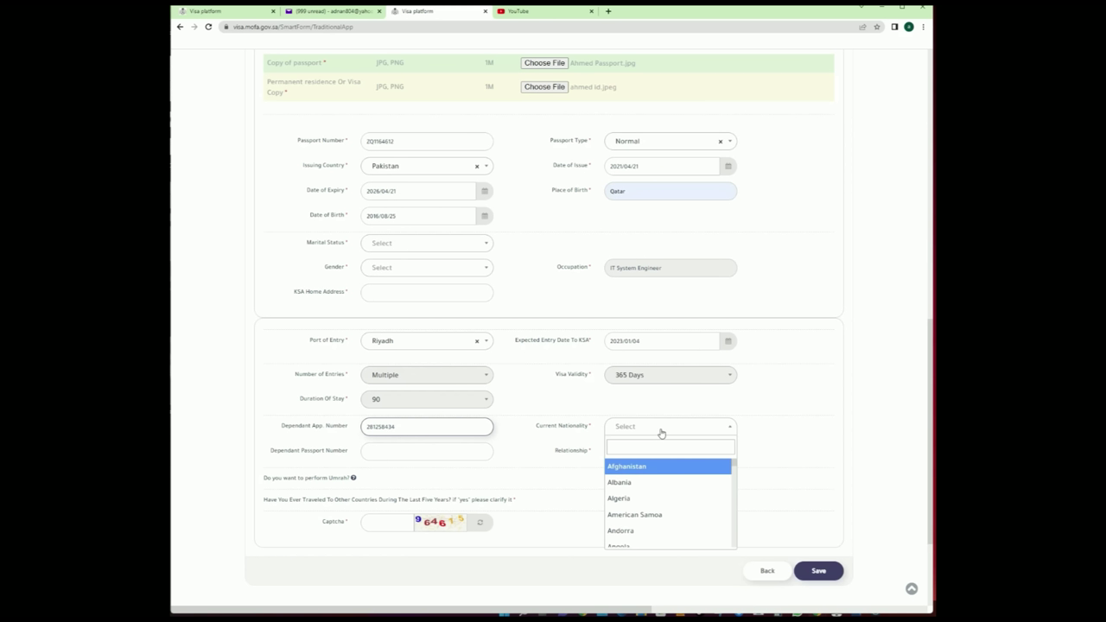
{"action": "type", "text": "pak"}
{"action": "key", "text": "Return"}
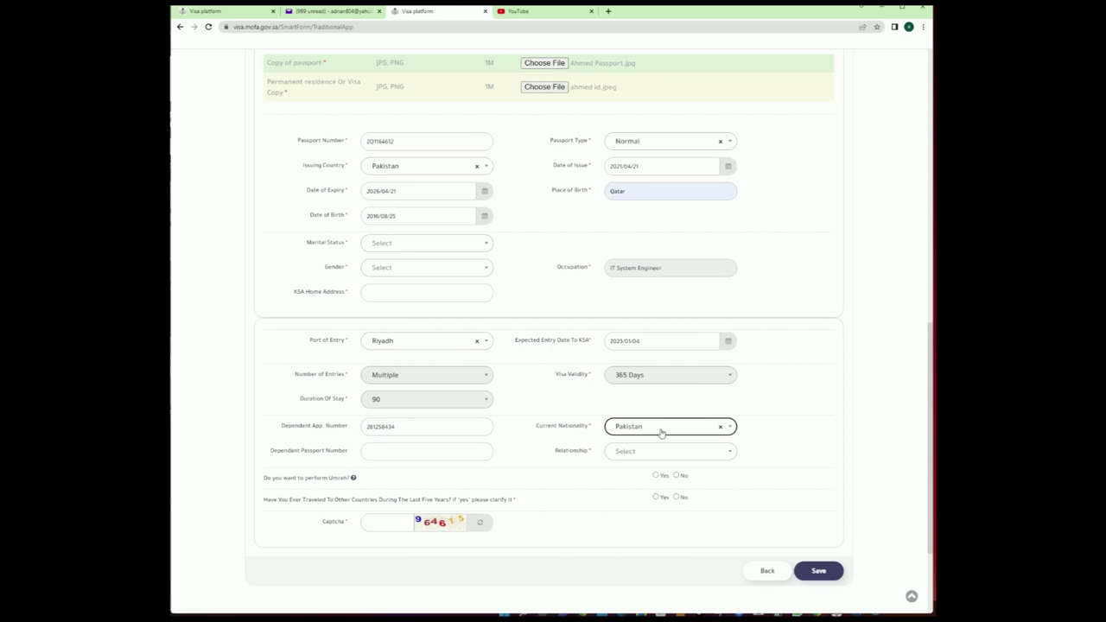
{"action": "left_click", "coordinate": [441, 446]}
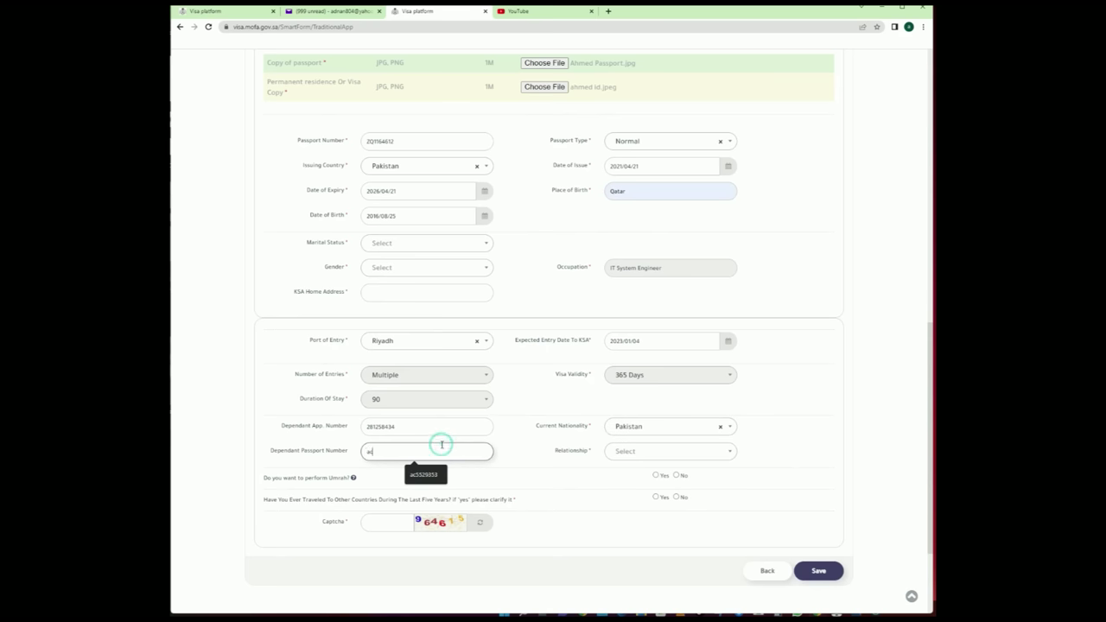
{"action": "left_click", "coordinate": [630, 453]}
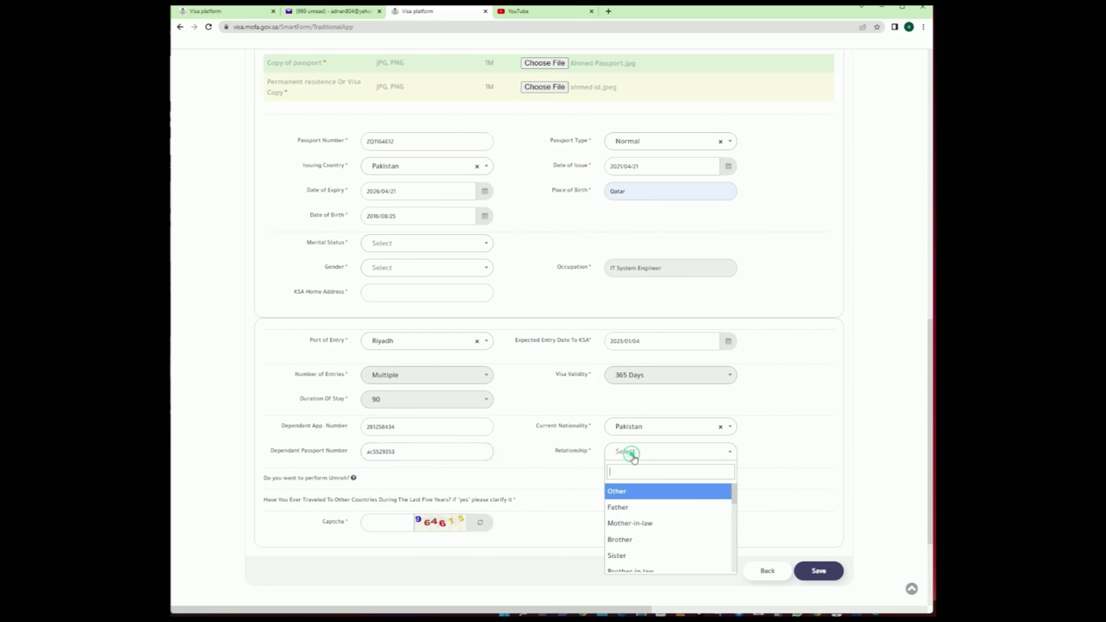
{"action": "left_click", "coordinate": [639, 510]}
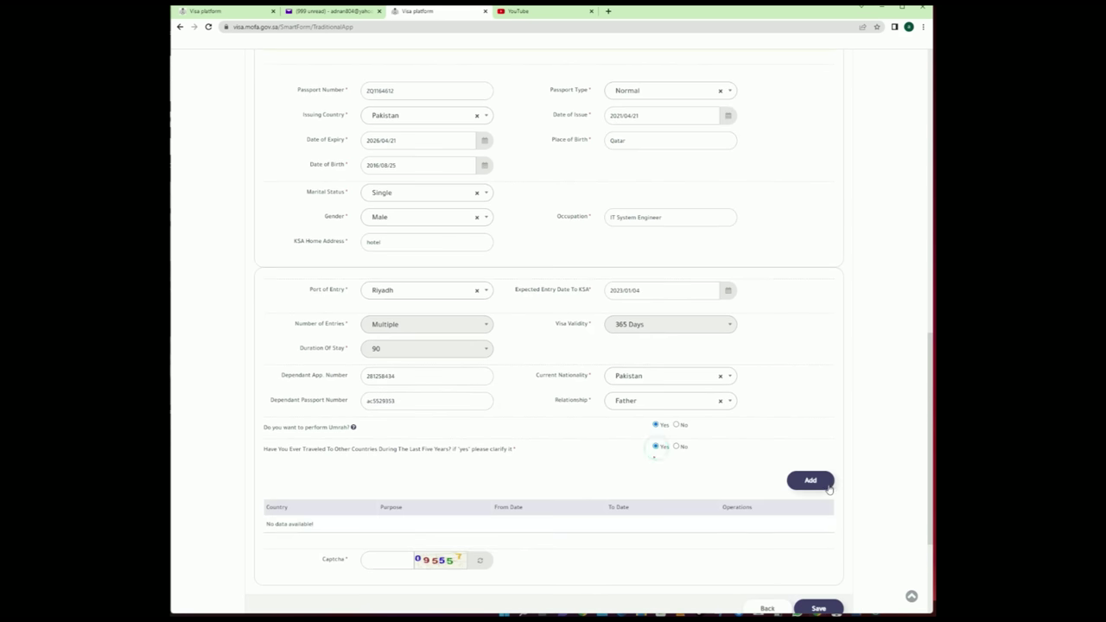
Choose Kingdom Saudi Arabia as the traveled country with purpose 'visit'
{"action": "left_click", "coordinate": [826, 486]}
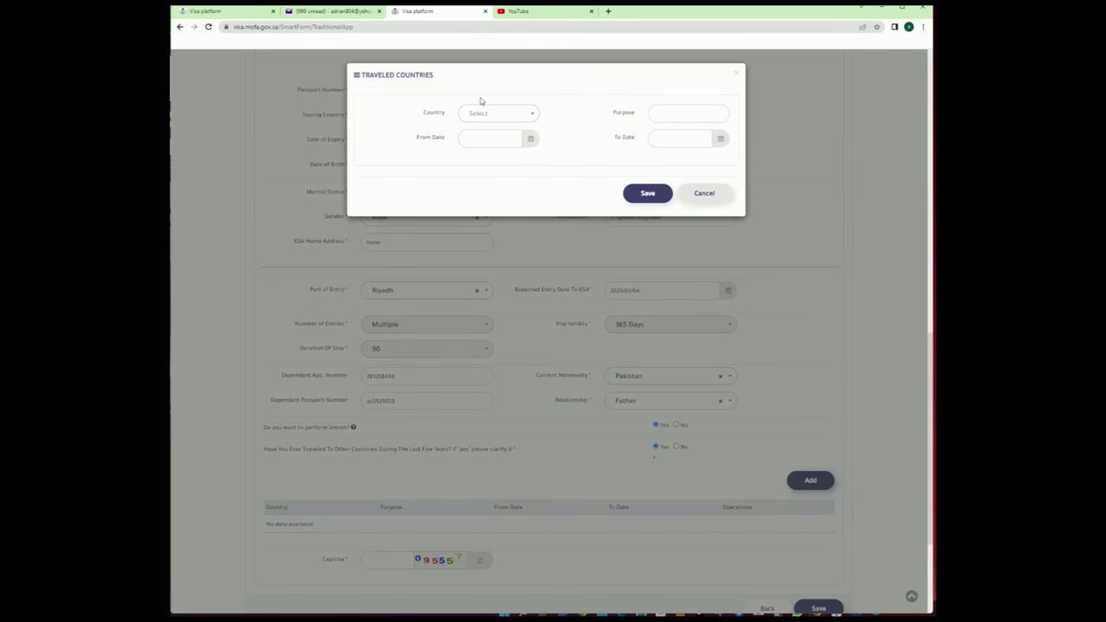
{"action": "left_click", "coordinate": [485, 114]}
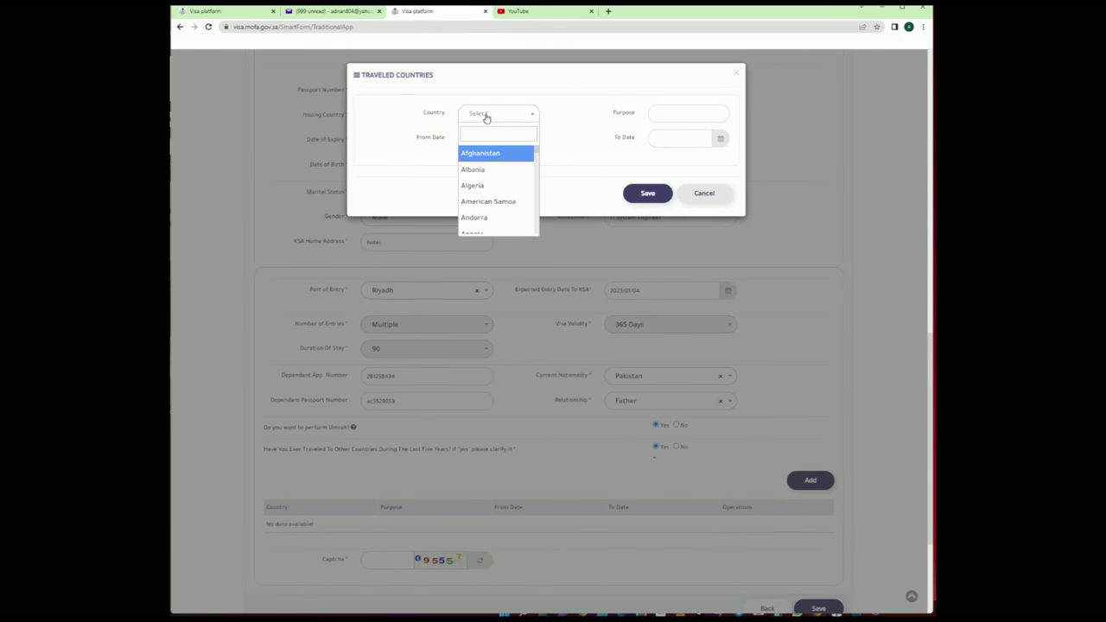
{"action": "type", "text": "sau"}
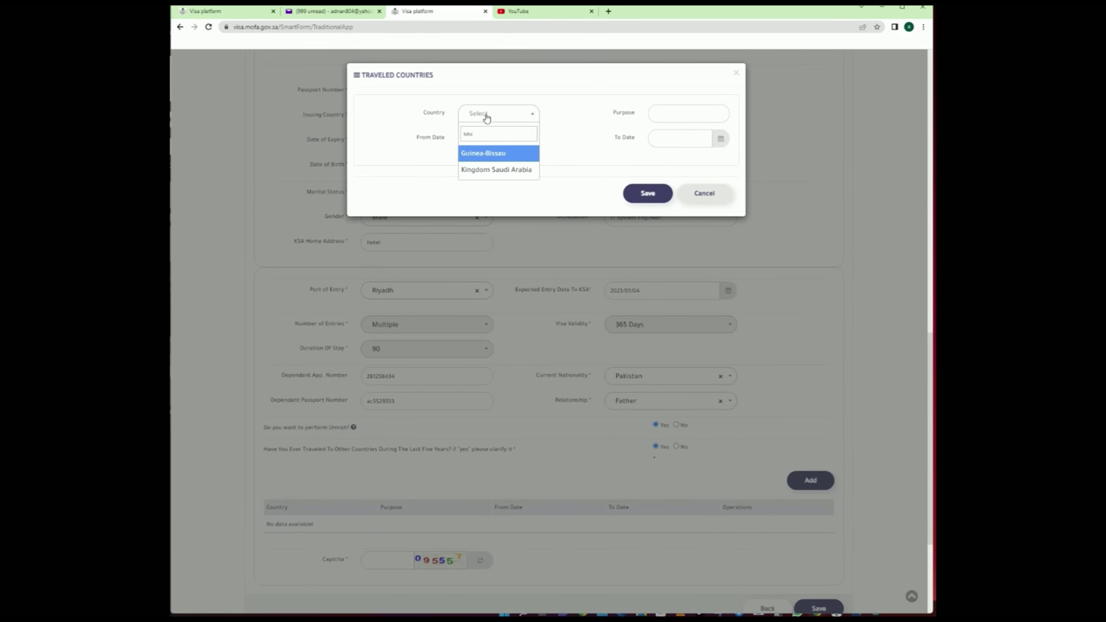
{"action": "left_click", "coordinate": [523, 169]}
{"action": "left_click", "coordinate": [699, 112]}
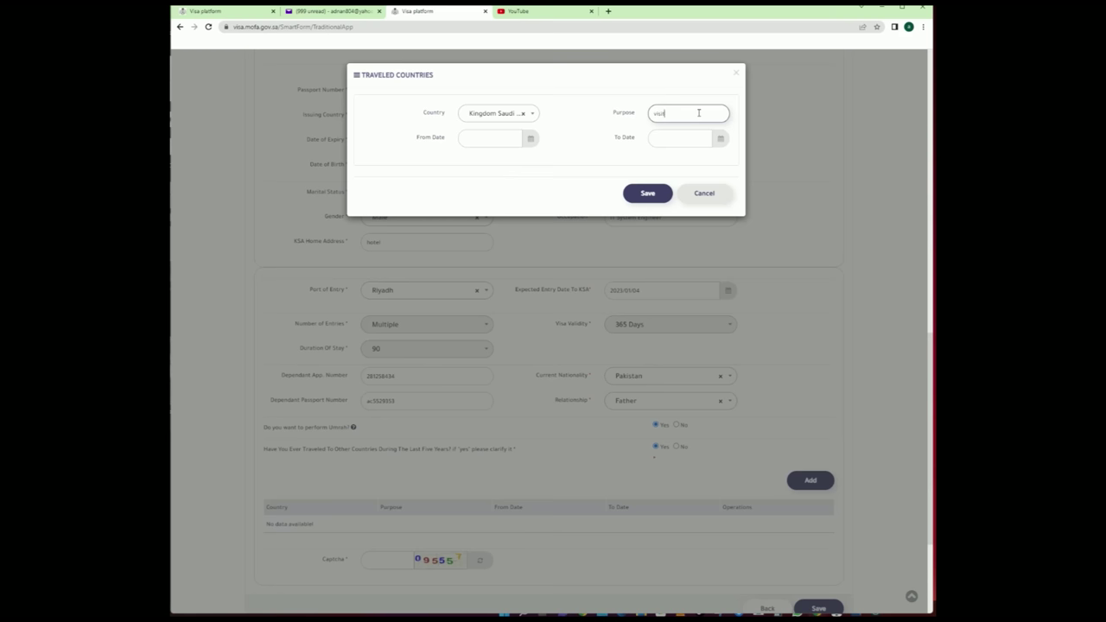
Set the trip dates from 10 May 2022 to 20 May 2022
{"action": "left_click", "coordinate": [507, 140]}
{"action": "left_click", "coordinate": [493, 159]}
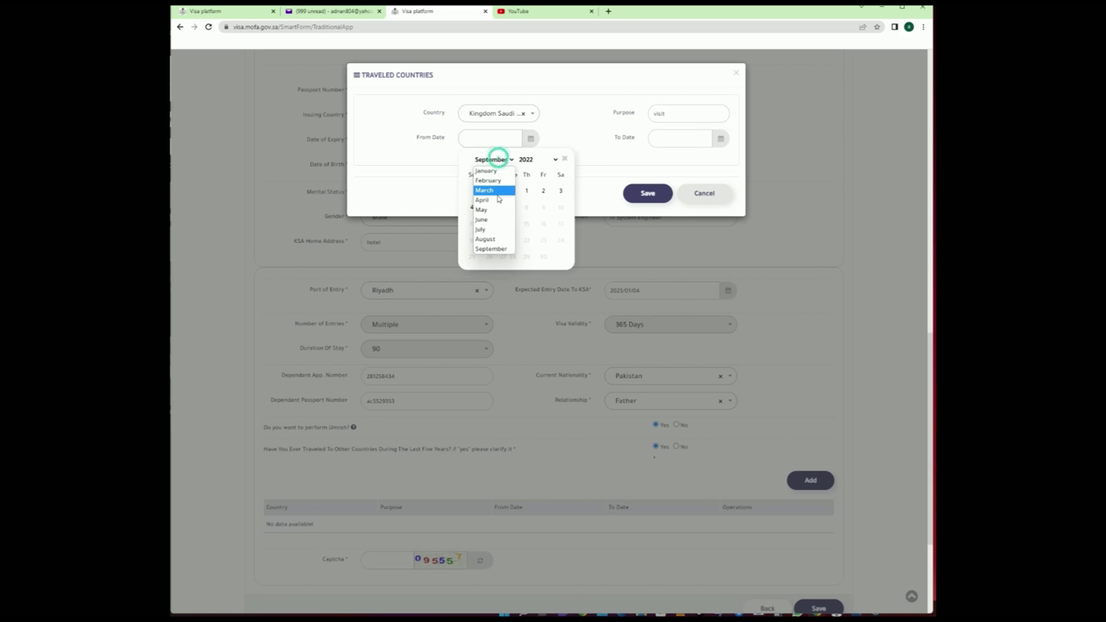
{"action": "left_click", "coordinate": [490, 210]}
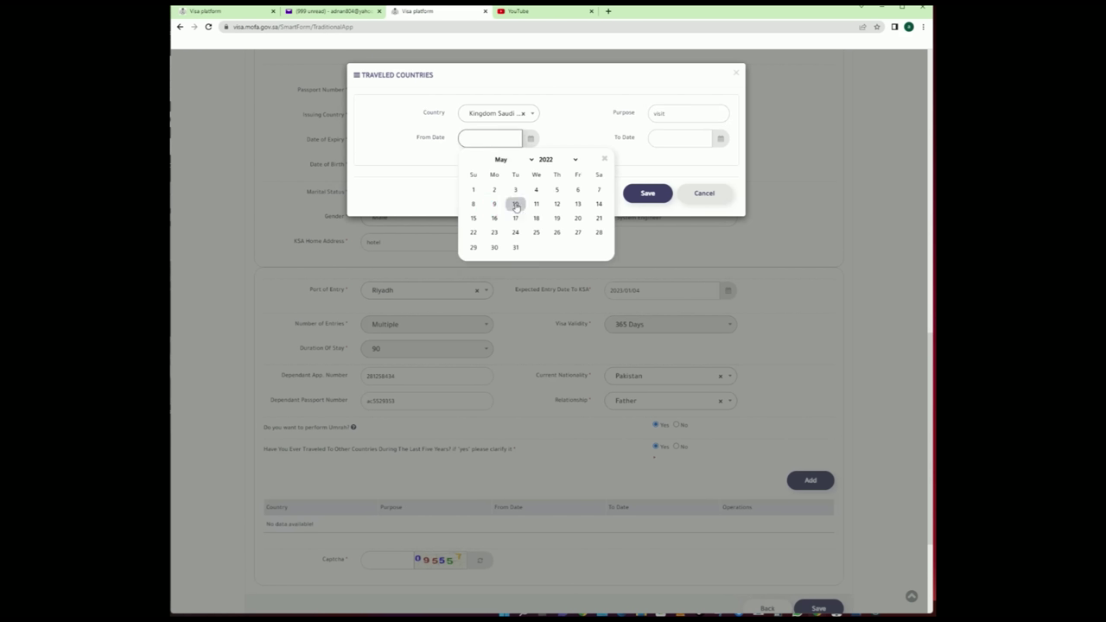
{"action": "left_click", "coordinate": [504, 207]}
{"action": "left_click", "coordinate": [686, 140]}
{"action": "left_click", "coordinate": [683, 159]}
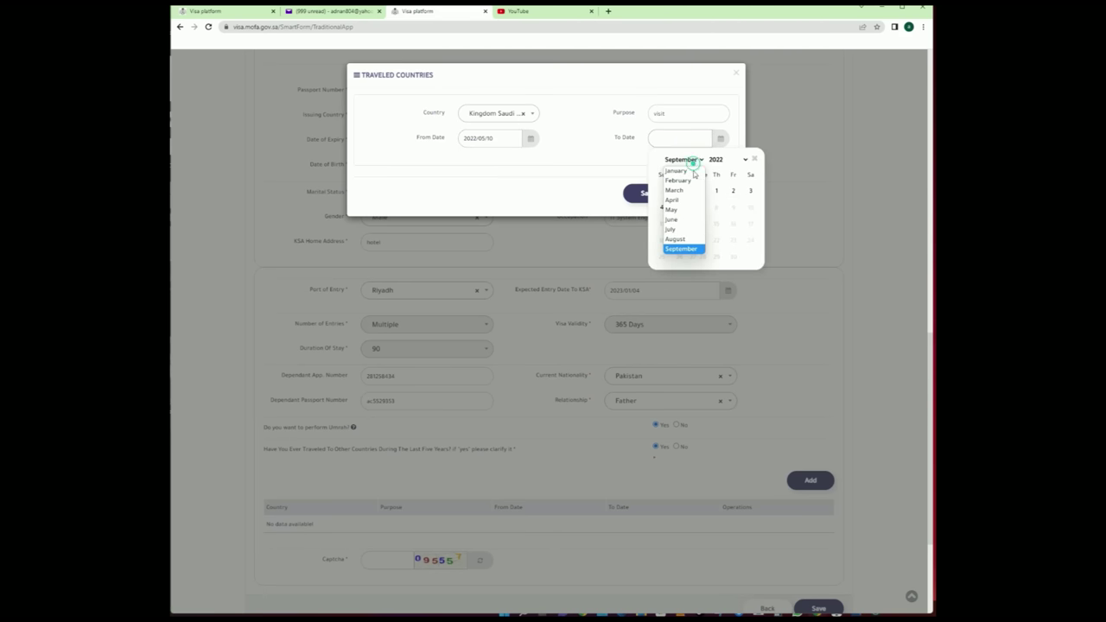
{"action": "left_click", "coordinate": [685, 212]}
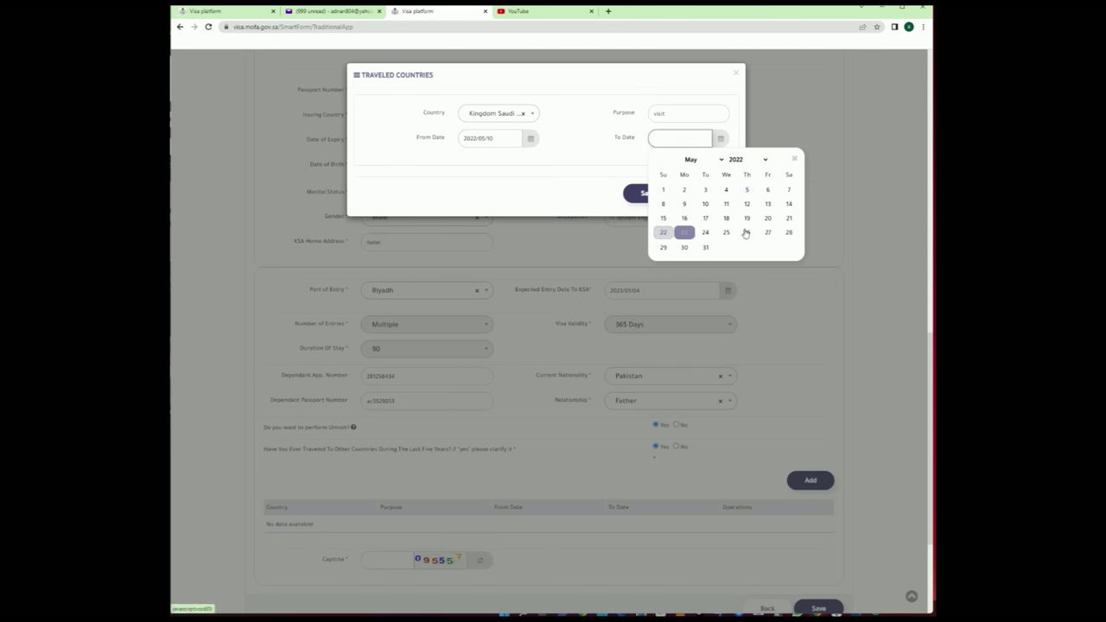
{"action": "left_click", "coordinate": [768, 218]}
Save the Saudi Arabia trip, enter the captcha code, and save the application, confirming Continue
{"action": "left_click", "coordinate": [647, 193]}
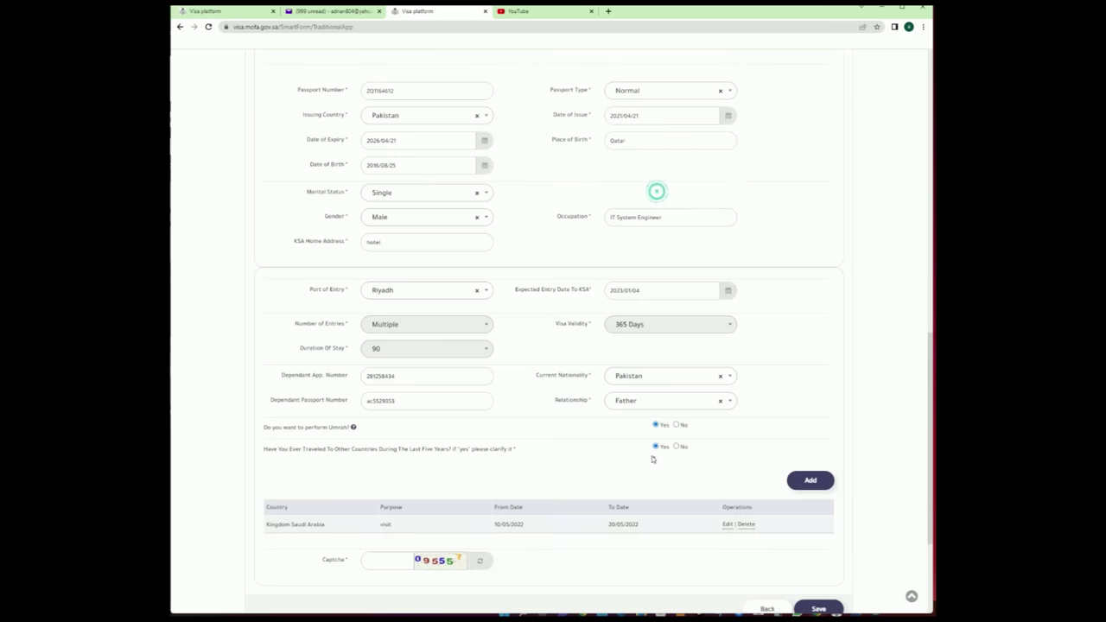
{"action": "left_click", "coordinate": [412, 563]}
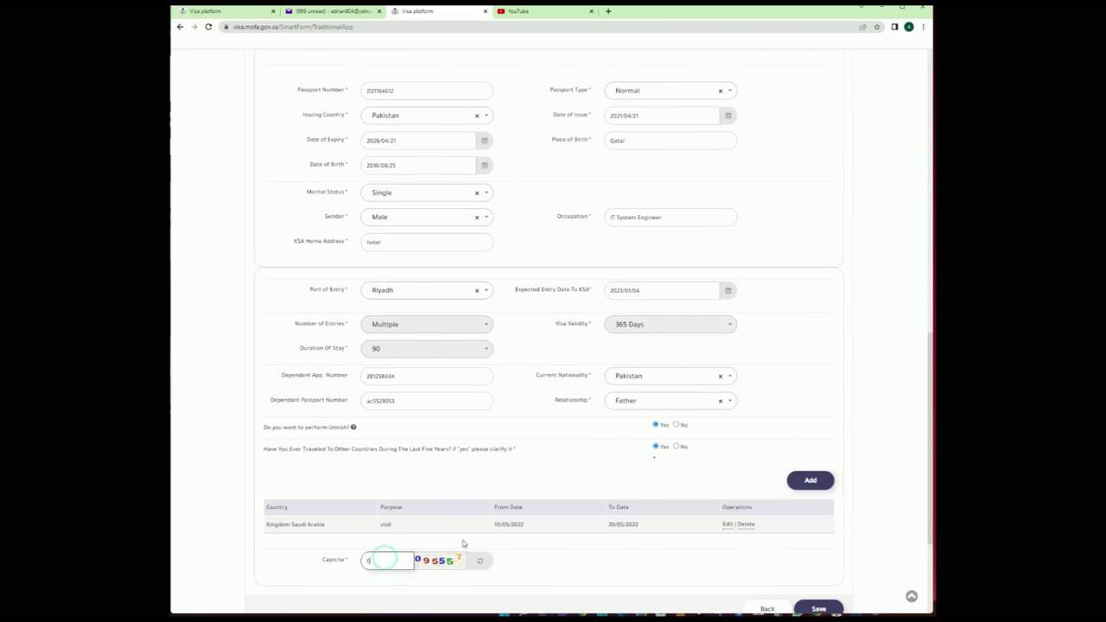
{"action": "type", "text": "095557"}
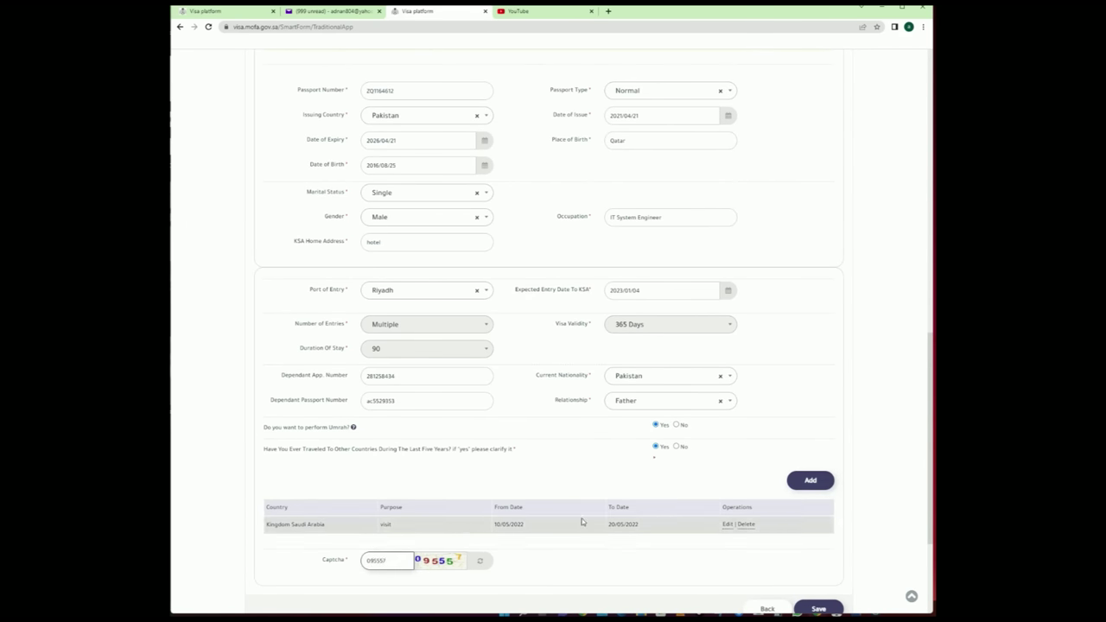
{"action": "scroll", "coordinate": [582, 519], "scroll_direction": "down", "scroll_amount": 3}
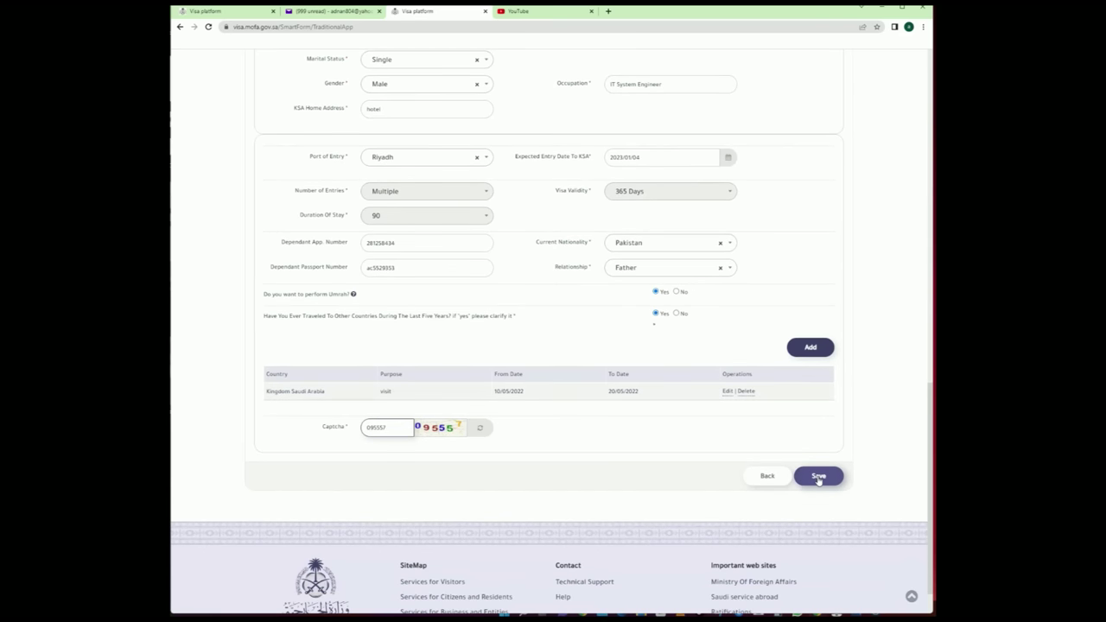
{"action": "left_click", "coordinate": [817, 482]}
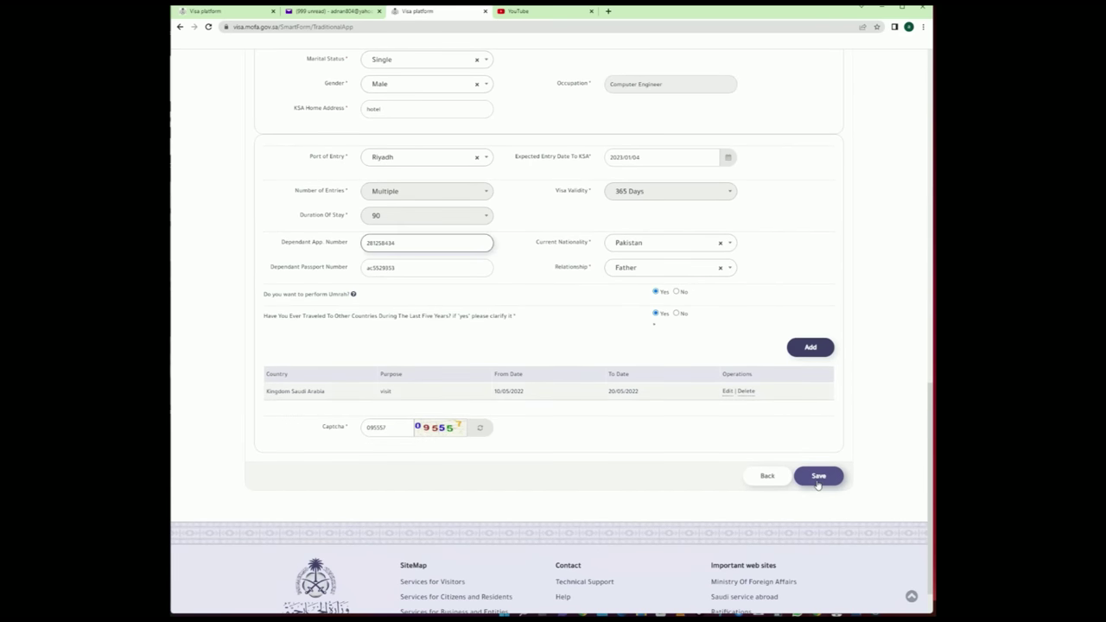
{"action": "left_click", "coordinate": [818, 481]}
{"action": "left_click", "coordinate": [639, 124]}
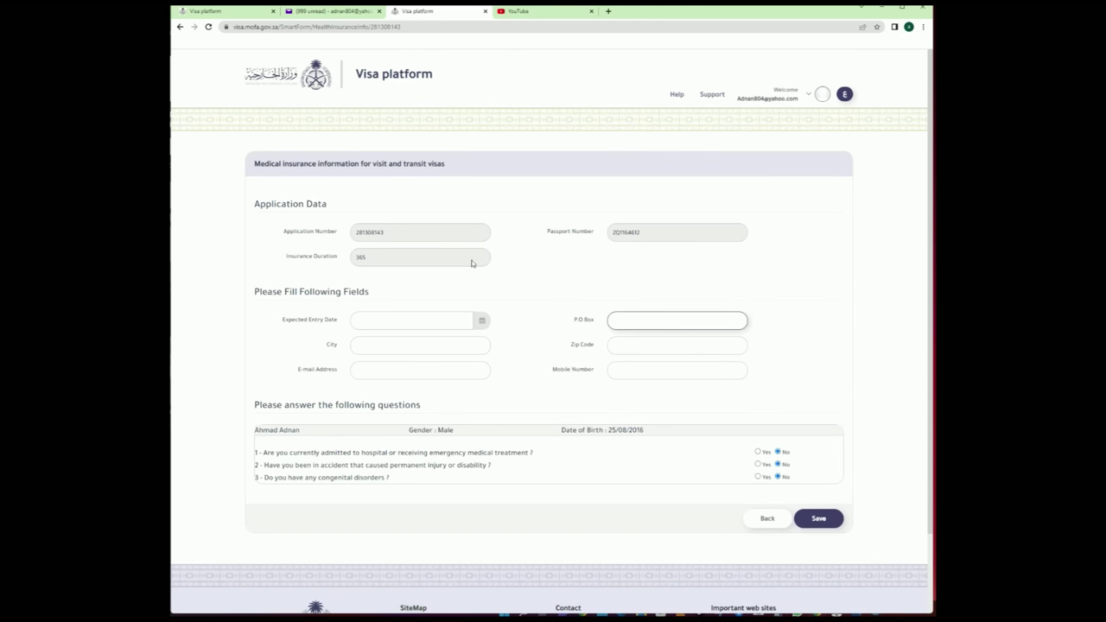
Set the expected entry date to 2023/01/04
{"action": "left_click", "coordinate": [427, 323]}
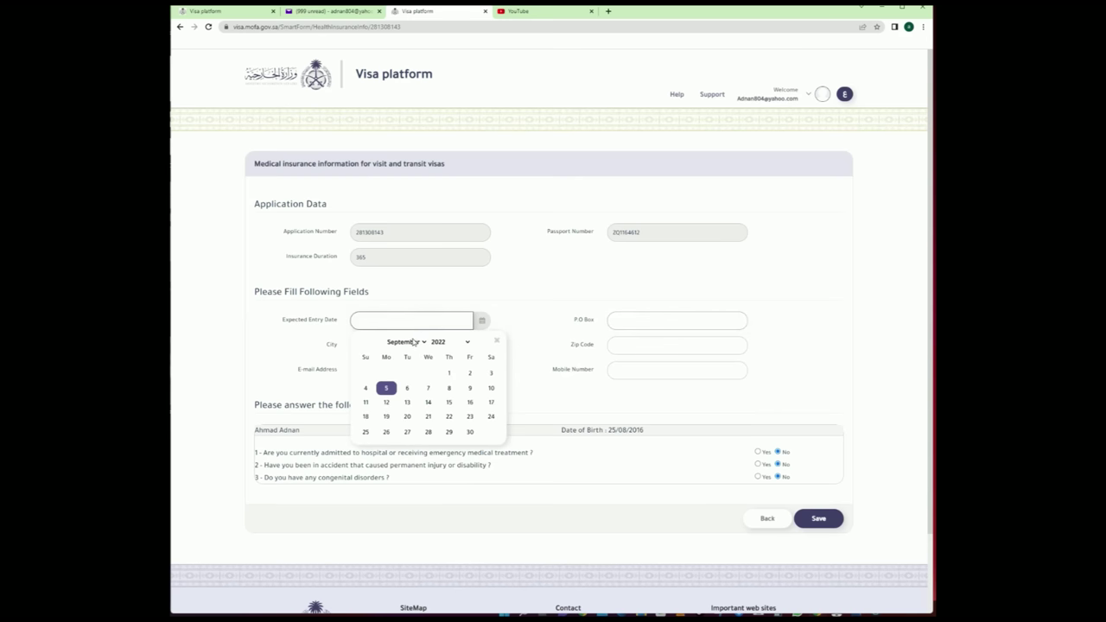
{"action": "left_click", "coordinate": [413, 342]}
{"action": "left_click", "coordinate": [404, 350]}
{"action": "left_click", "coordinate": [443, 343]}
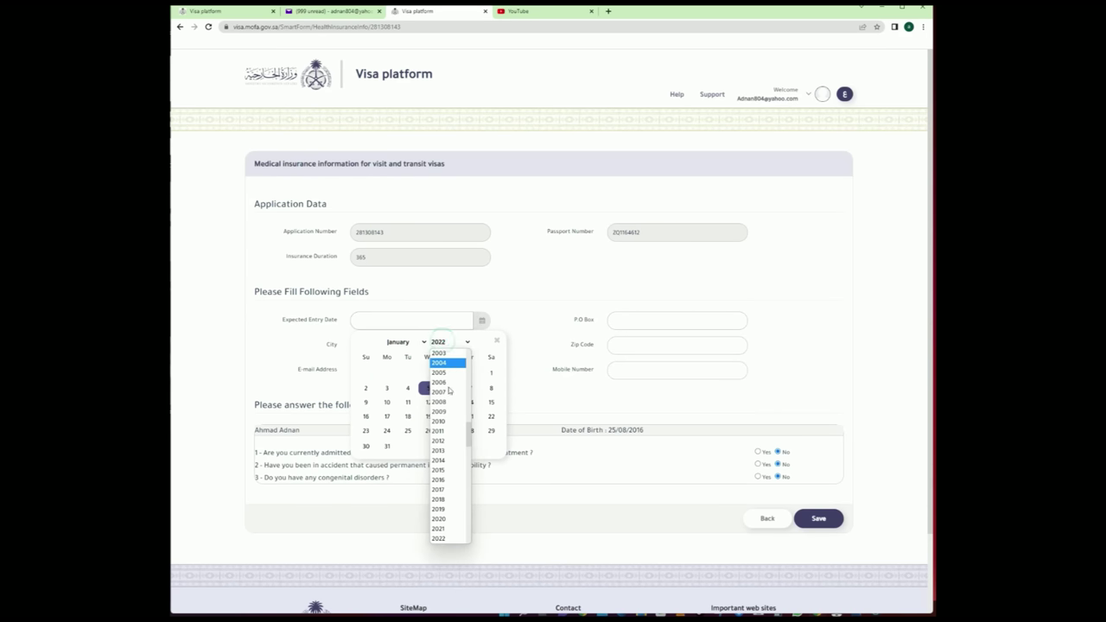
{"action": "scroll", "coordinate": [448, 528], "scroll_direction": "down", "scroll_amount": 6}
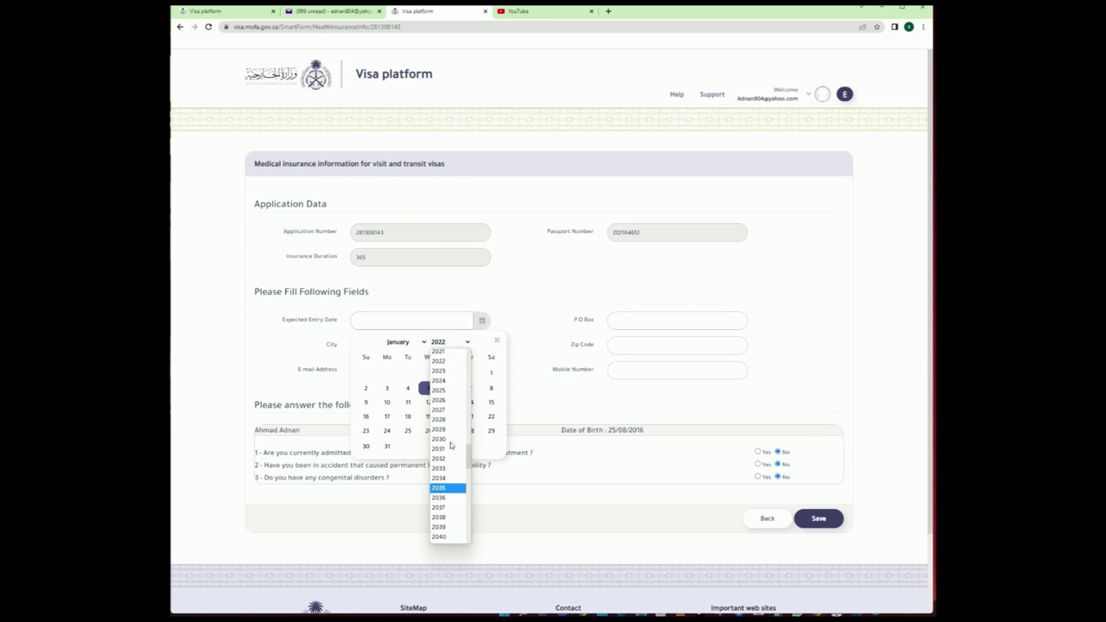
{"action": "left_click", "coordinate": [452, 371]}
{"action": "left_click", "coordinate": [429, 373]}
Fill P.O Box and zip code 5333, city Doha, the e-mail and mobile number, then save
{"action": "left_click", "coordinate": [621, 320]}
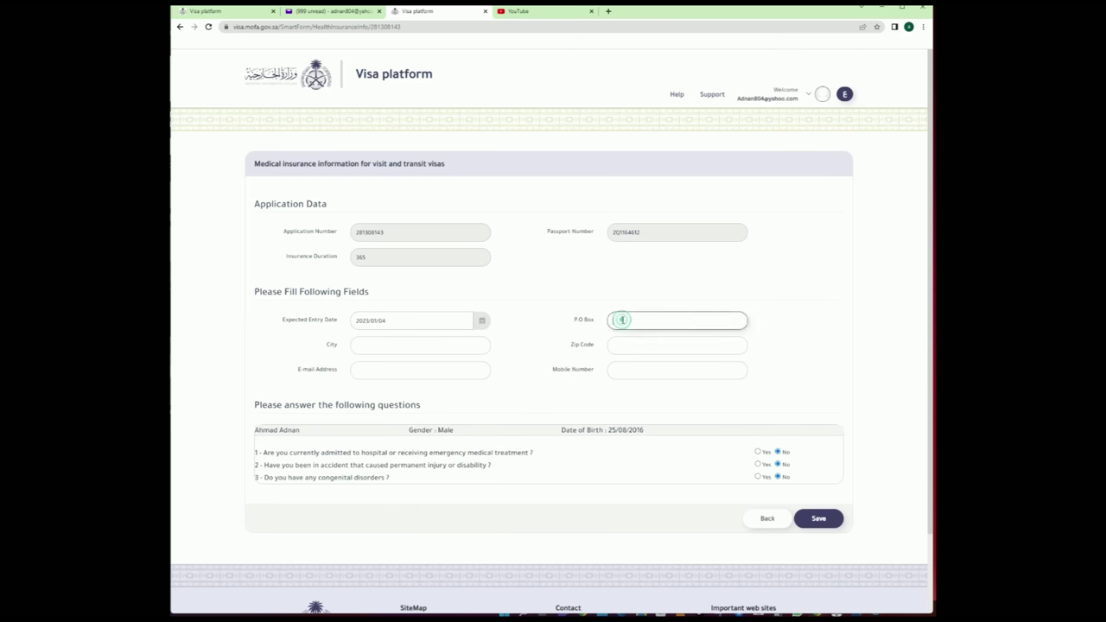
{"action": "type", "text": "5333"}
{"action": "left_click", "coordinate": [432, 345]}
{"action": "type", "text": "Doha"}
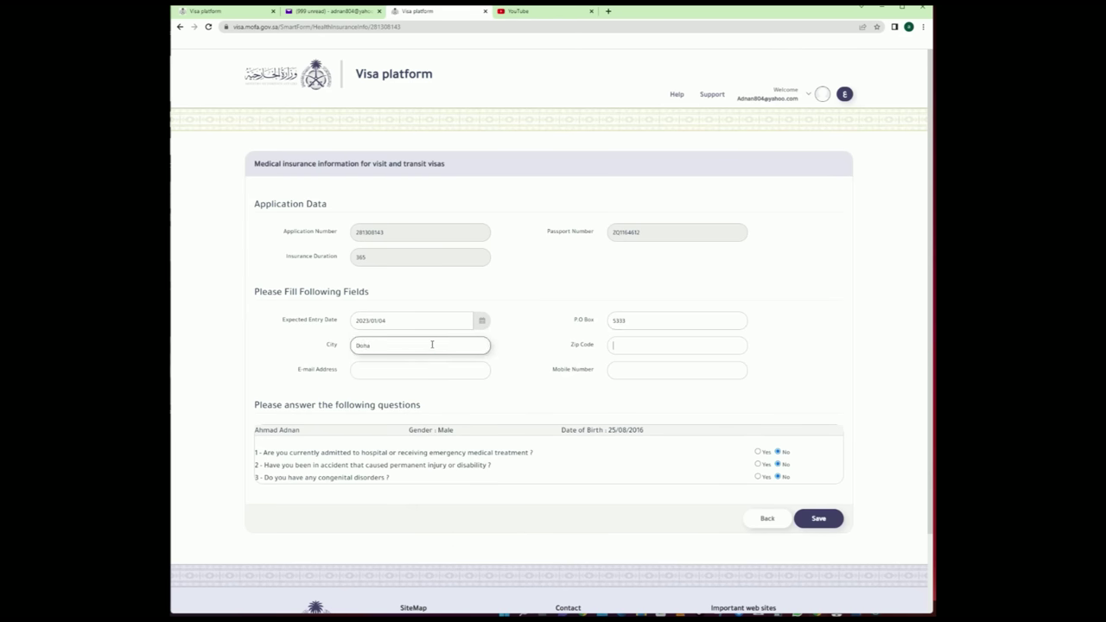
{"action": "key", "text": "Tab"}
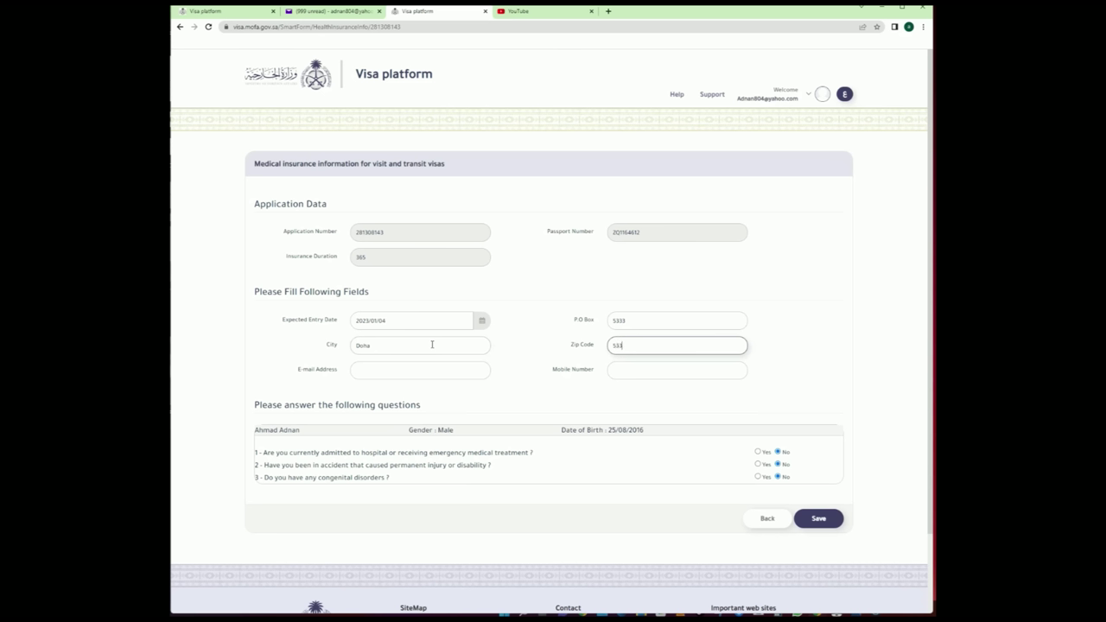
{"action": "key", "text": "Tab"}
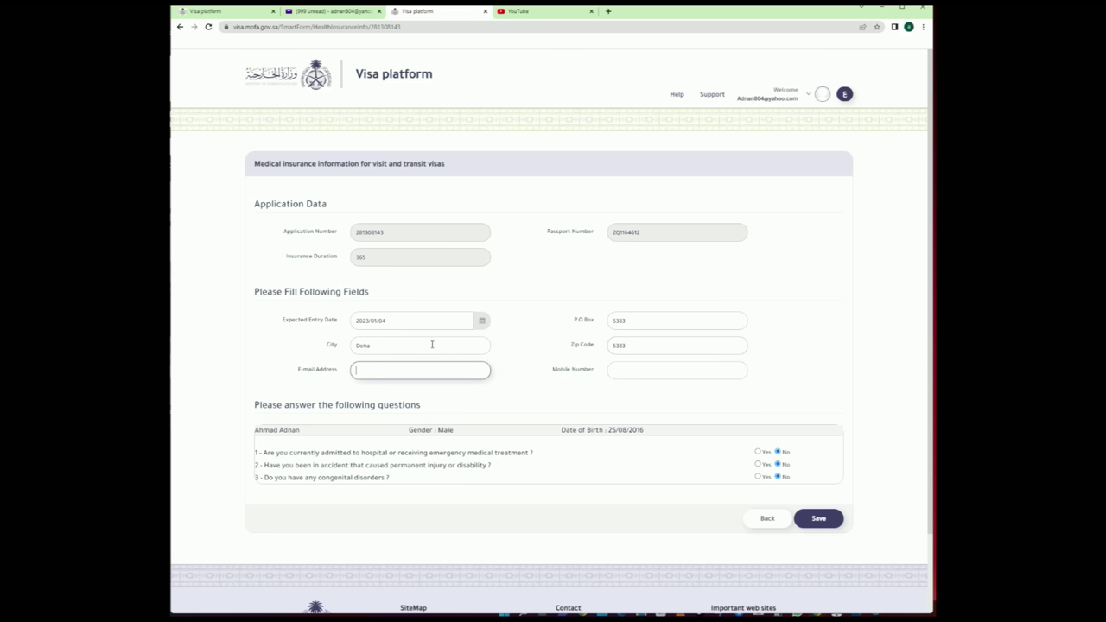
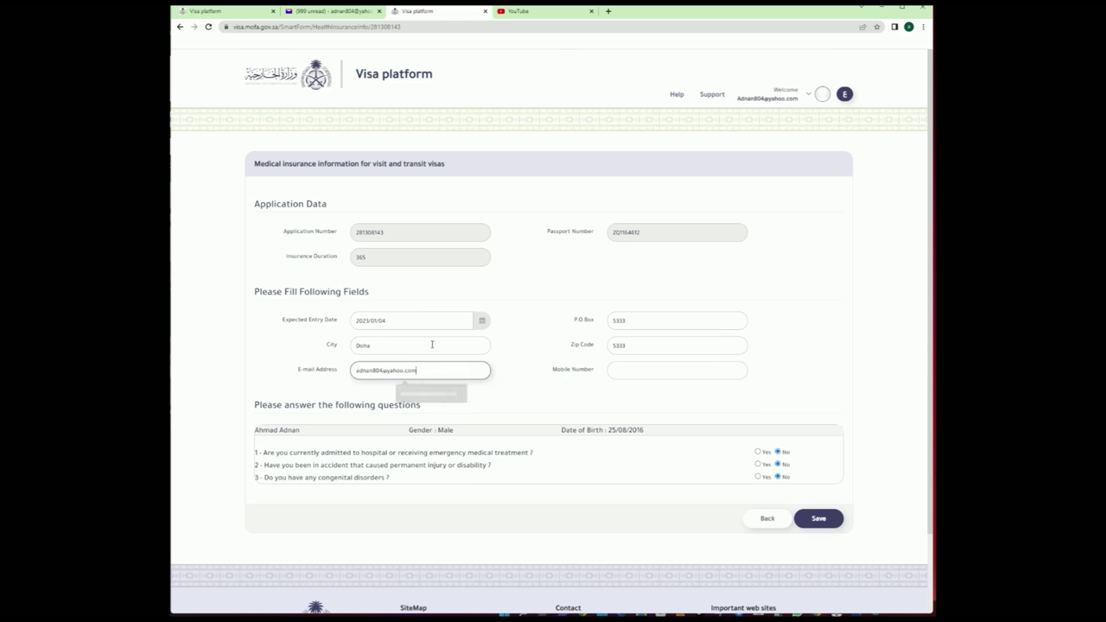
{"action": "key", "text": "Tab"}
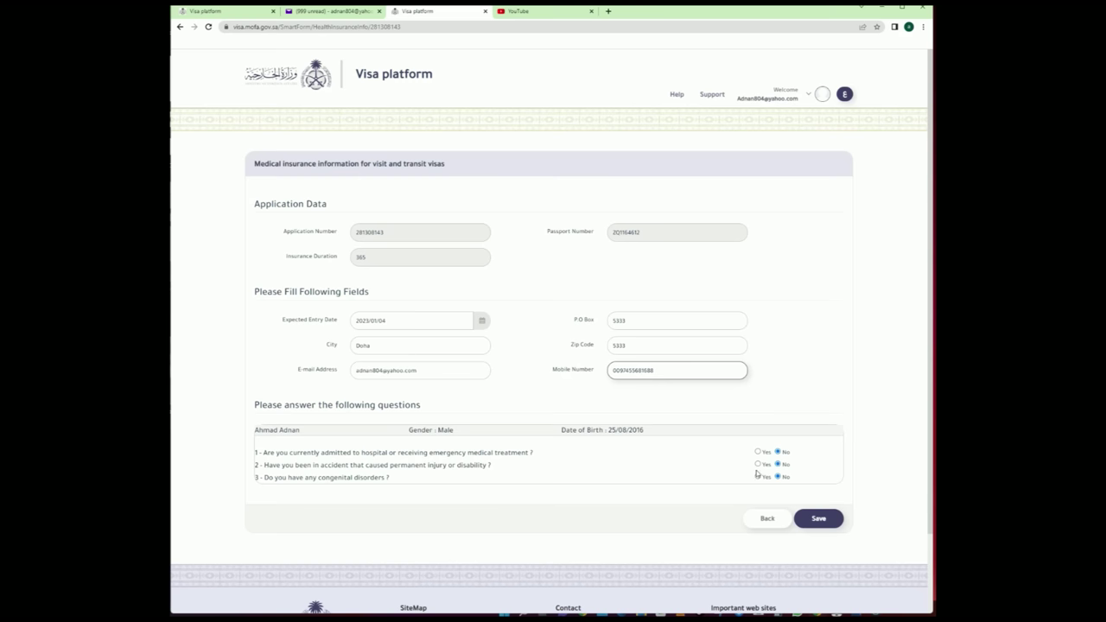
{"action": "left_click_drag", "start_coordinate": [290, 453], "coordinate": [541, 467]}
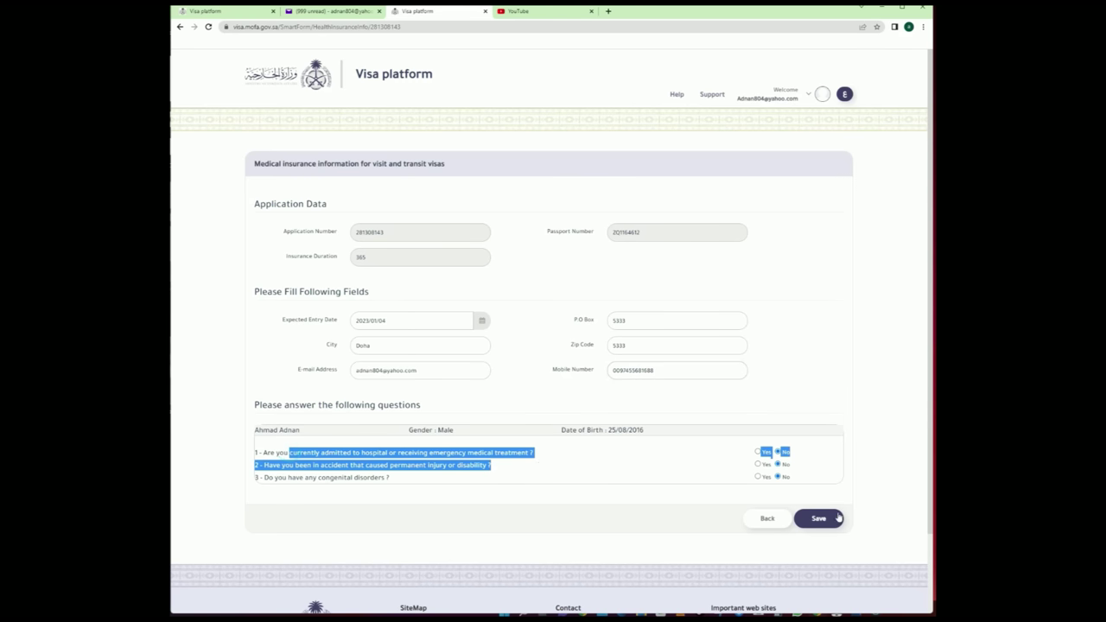
{"action": "left_click", "coordinate": [819, 519]}
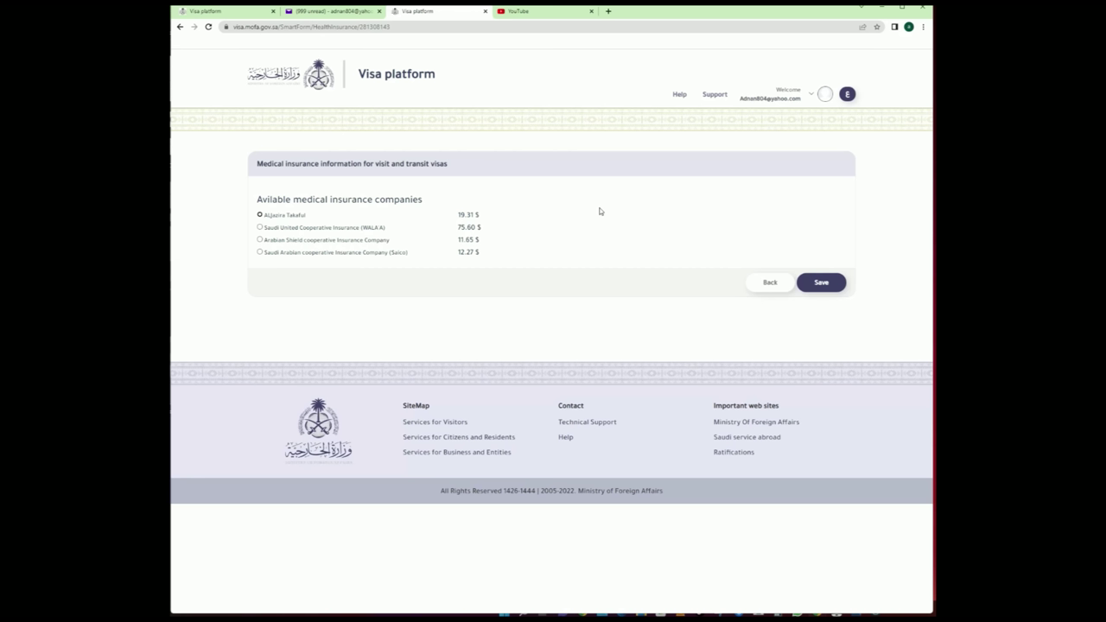
Select Saudi Arabian cooperative Insurance Company (Saico), at 12.27 $, as the insurer
{"action": "left_click", "coordinate": [351, 254]}
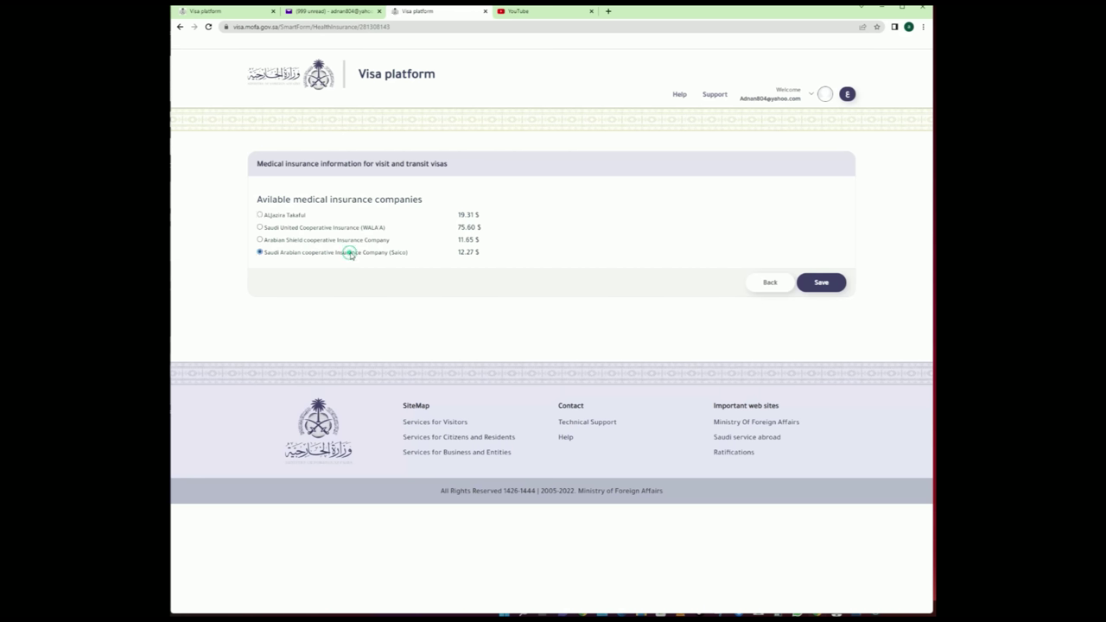